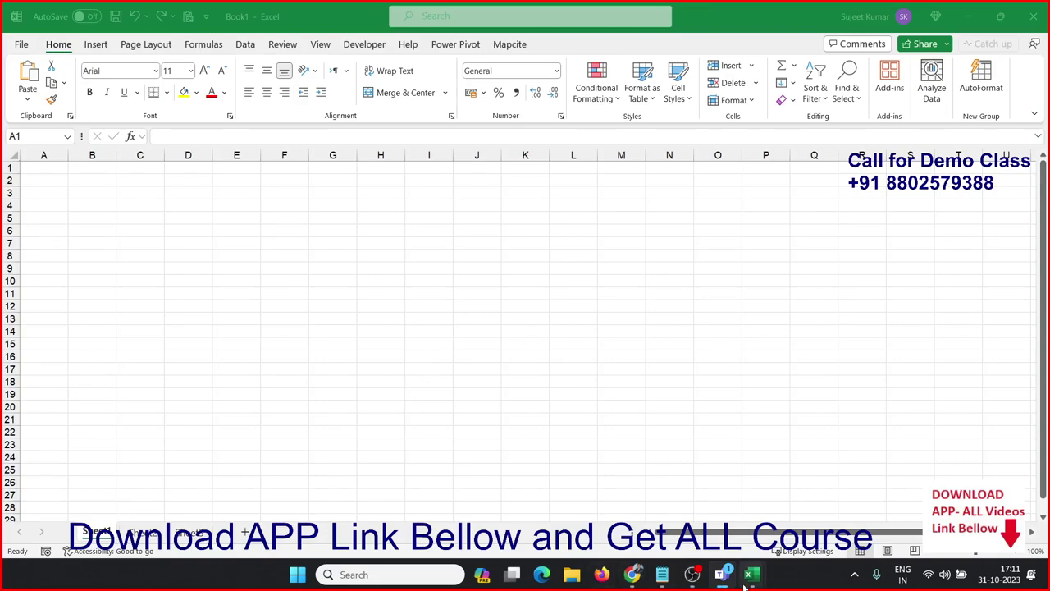
- From the SLA workbook's data A1:I99, insert an empty PivotTable on a new worksheet
mouse_move(751, 575)
click(778, 514)
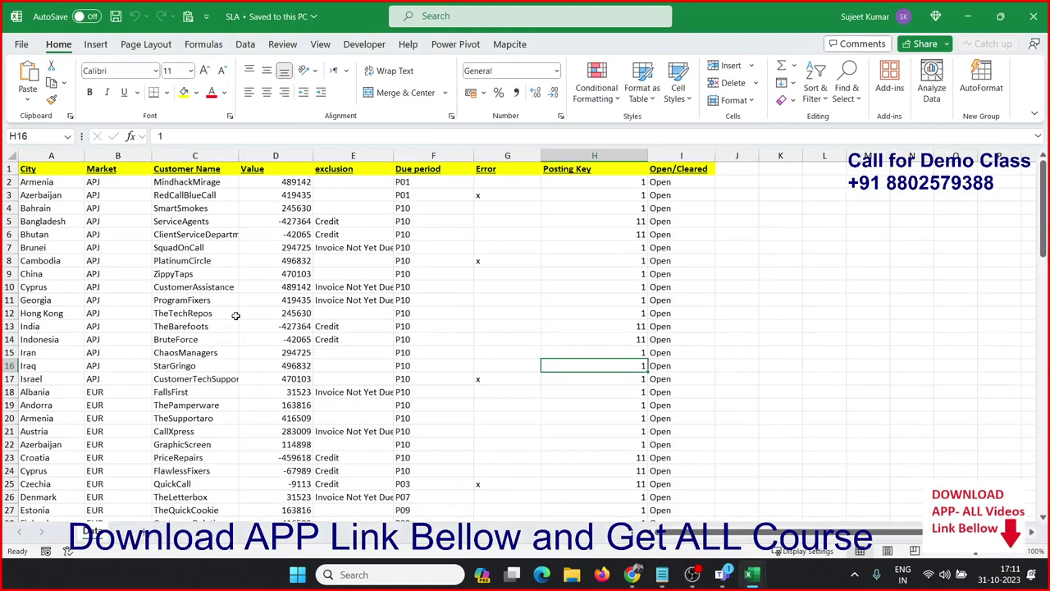
click(35, 169)
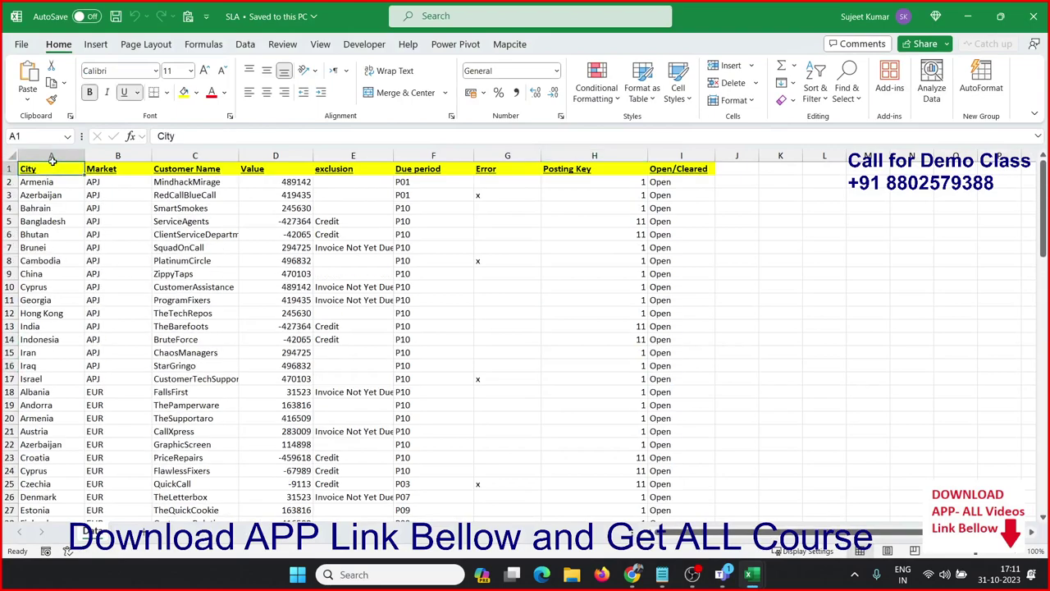
click(95, 44)
click(41, 74)
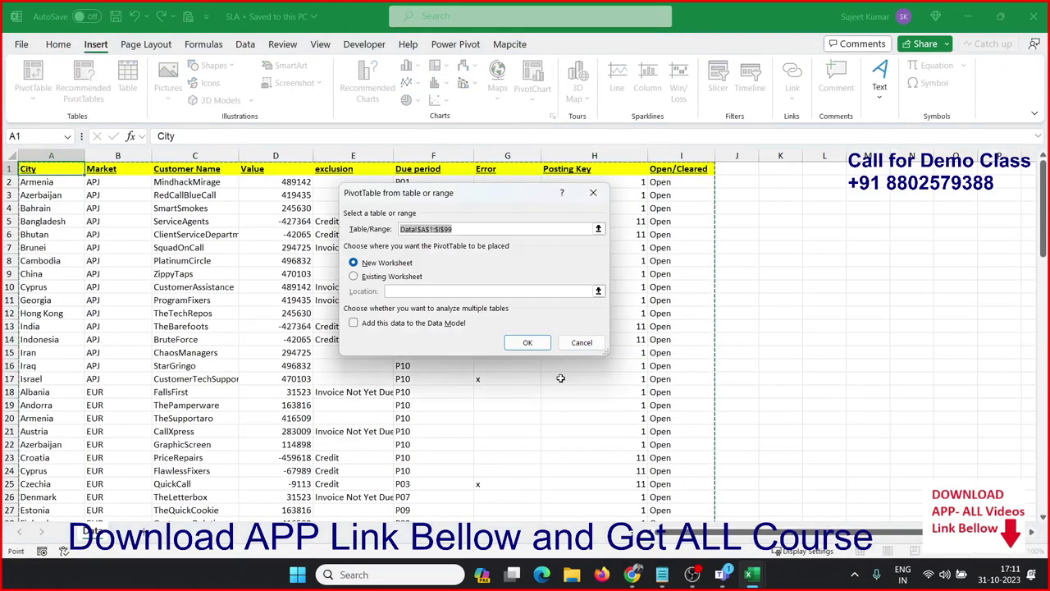
click(528, 343)
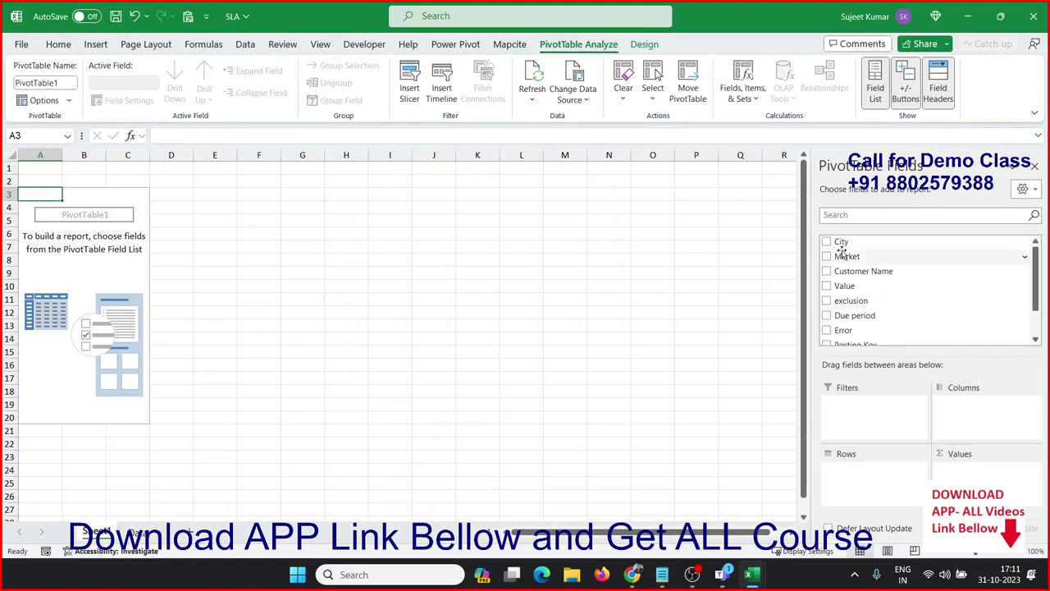
- Put Market in Rows and Value in Values, totalling 11854966, then return to the Data sheet
drag(841, 241, 887, 488)
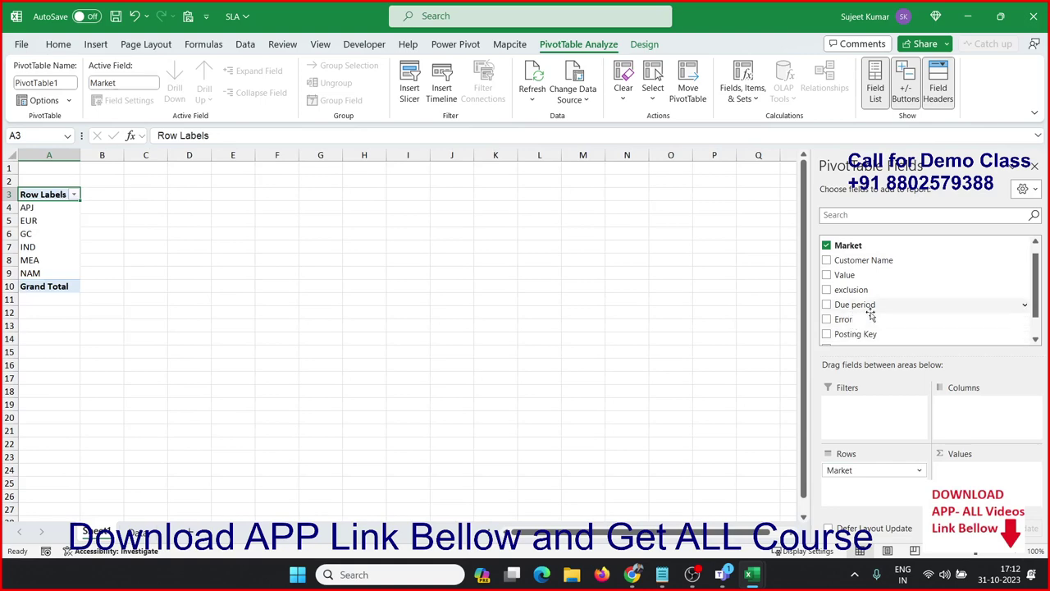
drag(851, 277, 960, 472)
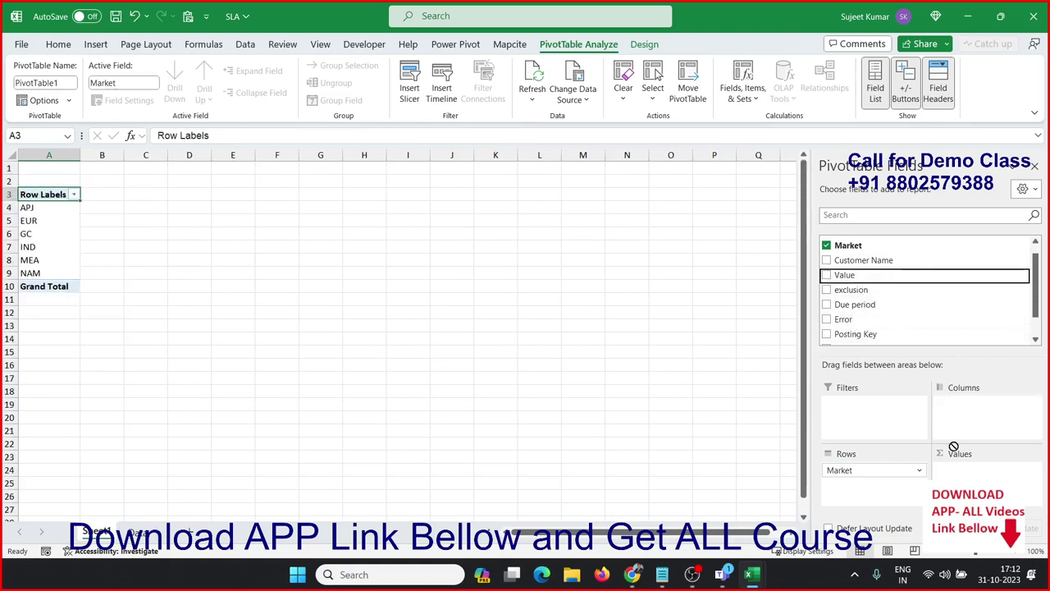
click(138, 532)
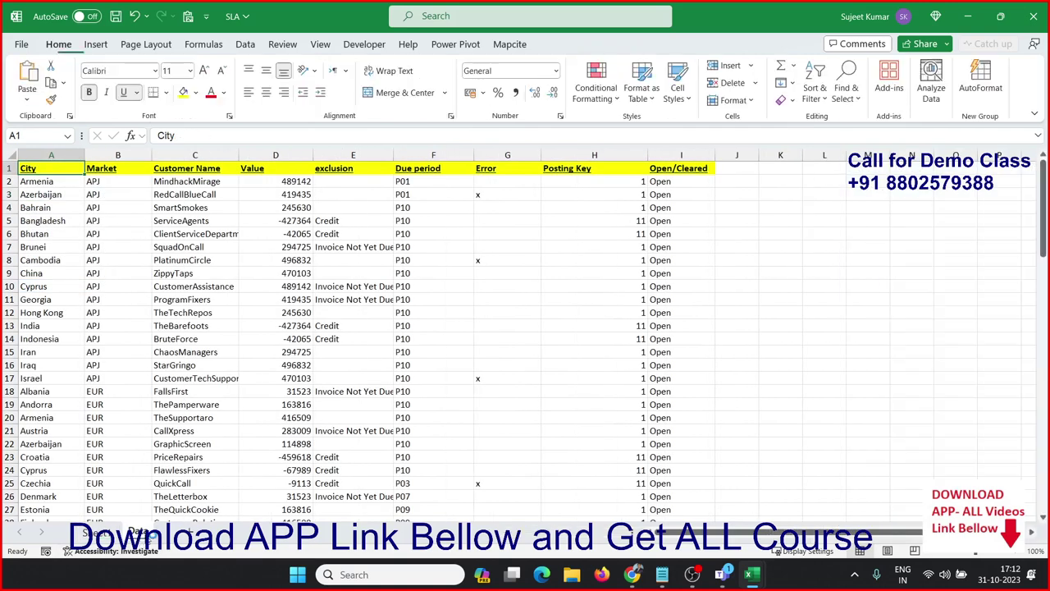
- Change Israel's Value in D17 to 5645452
click(276, 378)
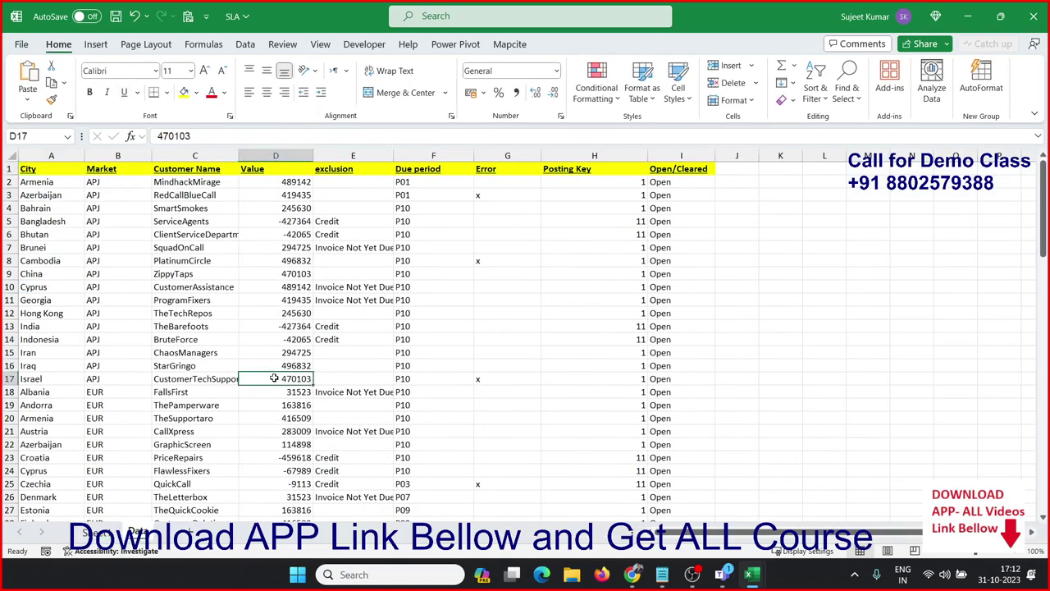
text(5645452)
key(Return)
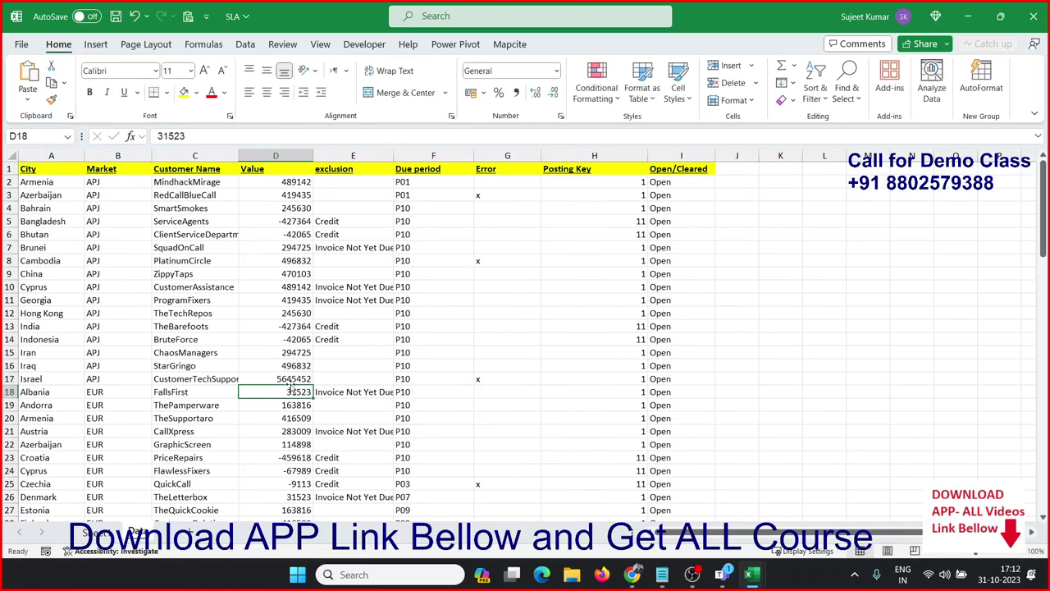
- Refresh the PivotTable on Sheet1 so the Grand Total shows 17030315, then return to the Data sheet
click(111, 531)
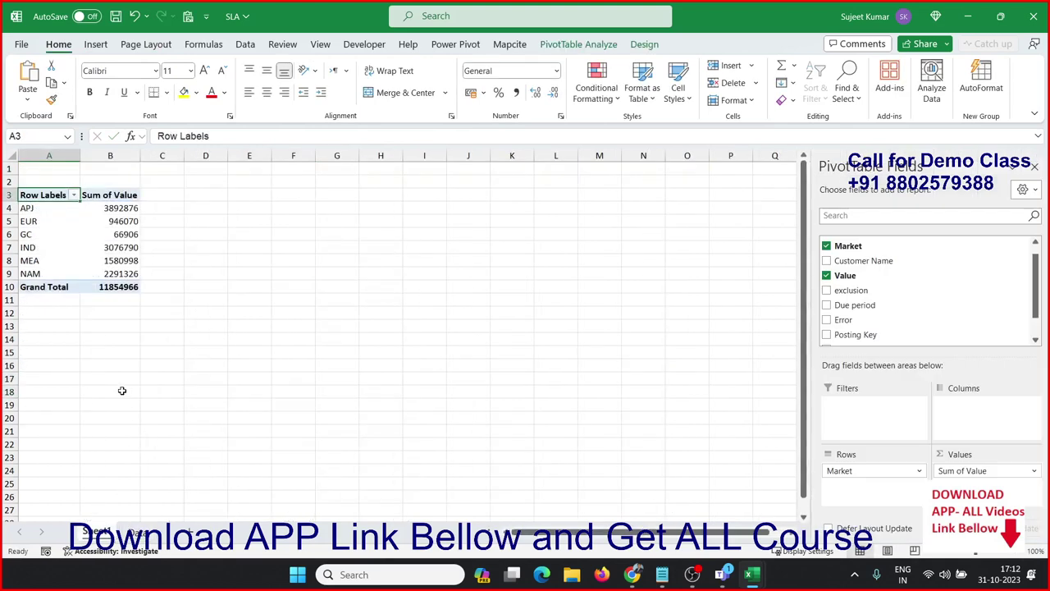
click(126, 247)
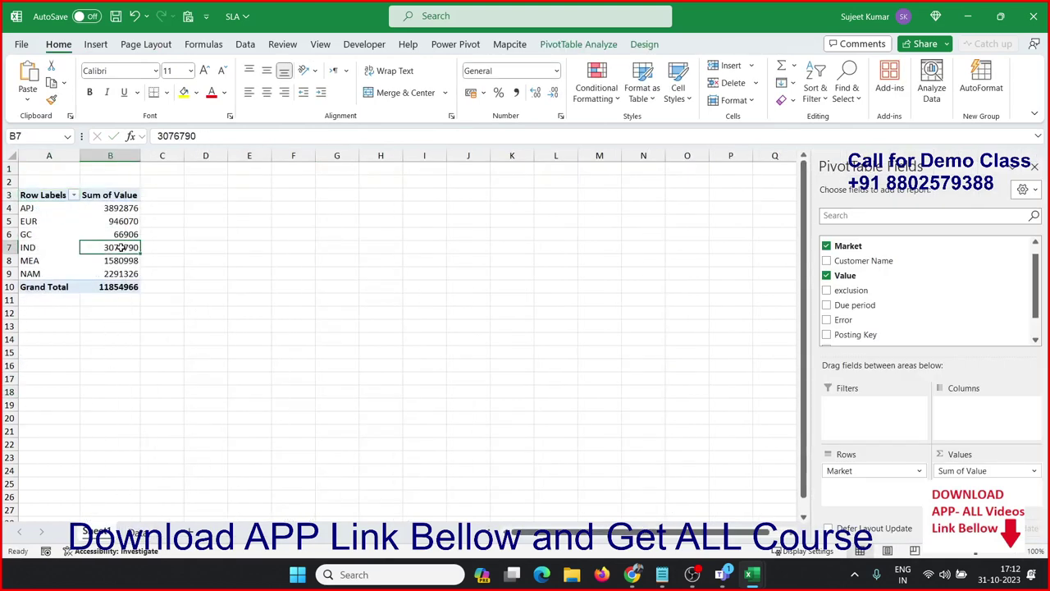
right_click(122, 247)
click(182, 341)
click(129, 289)
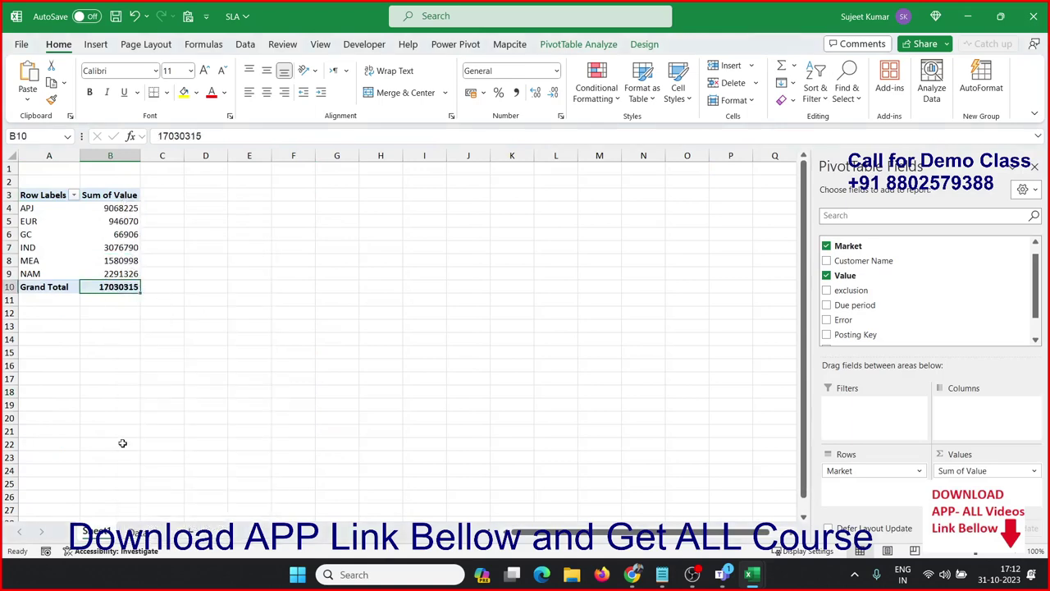
click(138, 532)
click(74, 428)
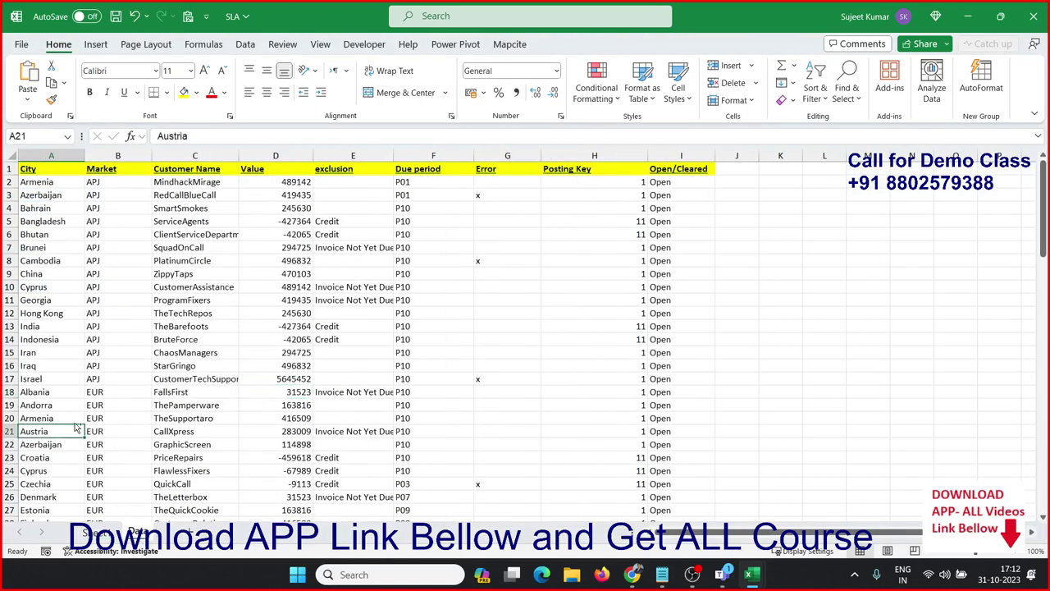
- Copy the last data row 99 down into a new row 100 with Ctrl+D
key(ctrl+Down)
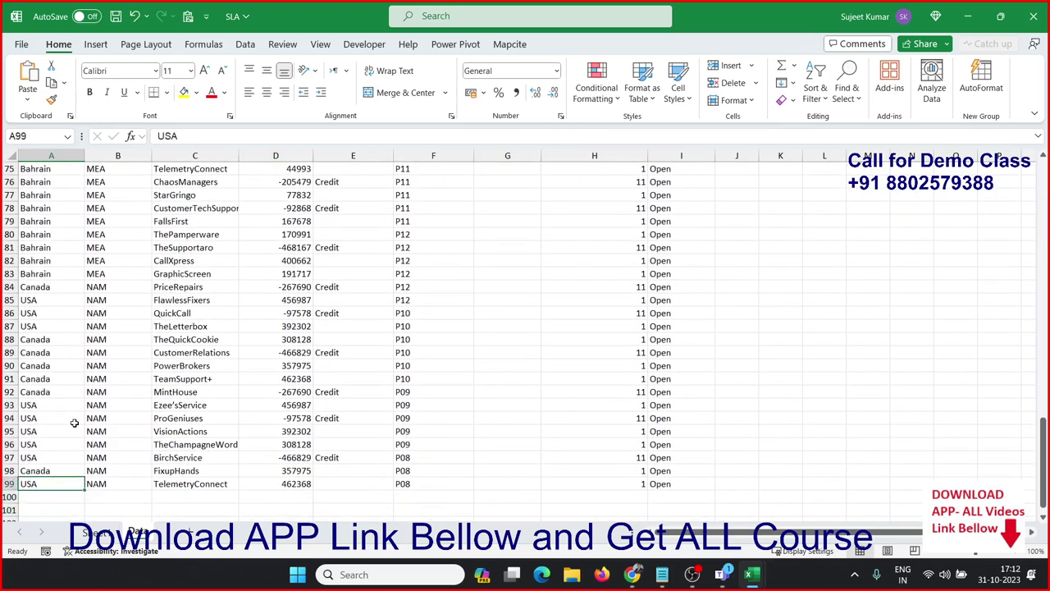
key(shift+space)
key(shift+Down)
key(ctrl+d)
key(Down)
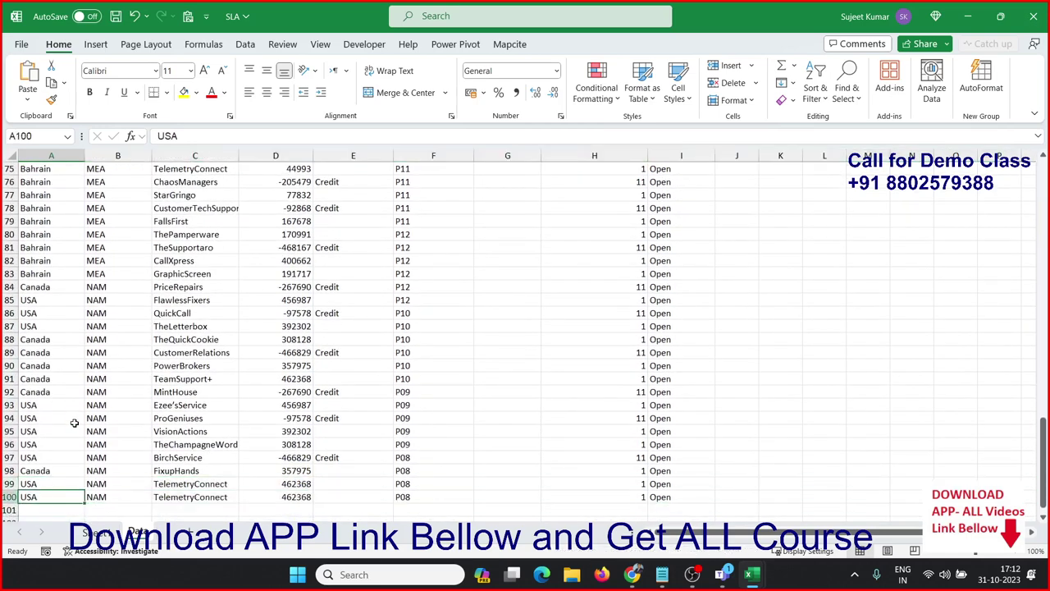
- Enter IND as the City, Market and Customer Name in A100:C100
text(IND)
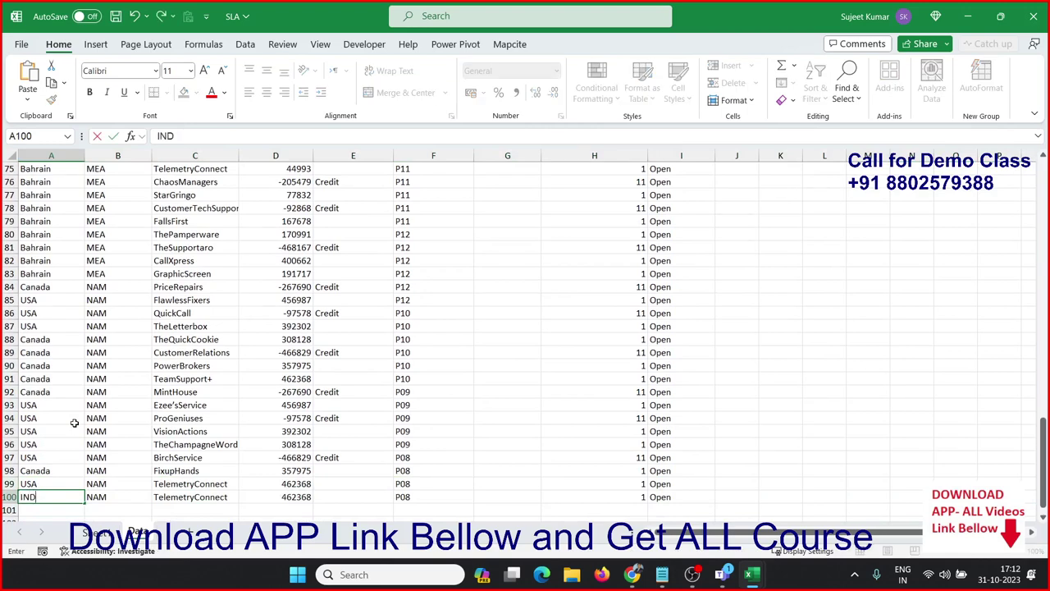
key(Tab)
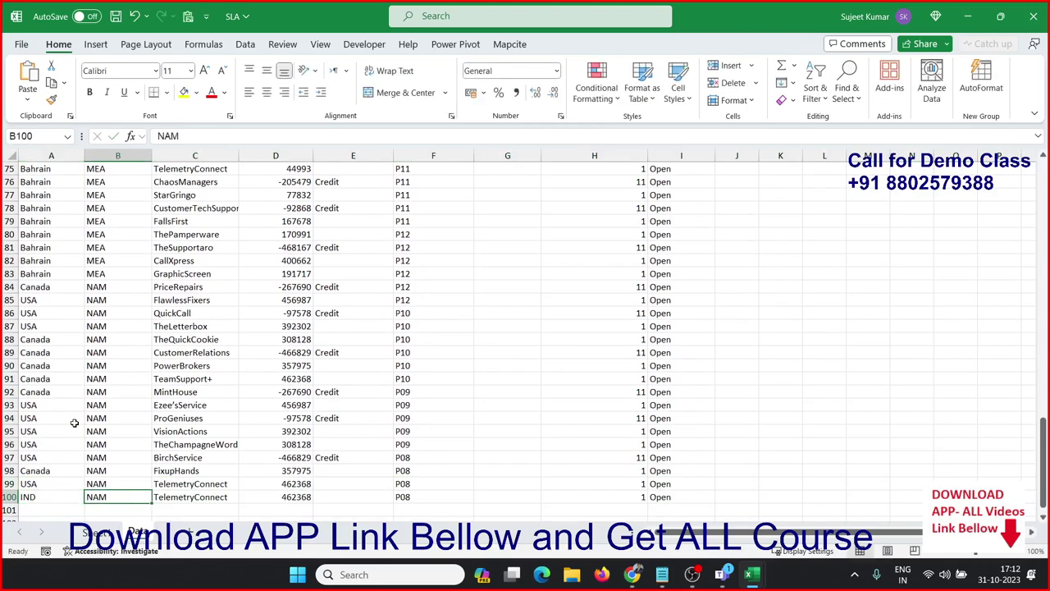
key(shift+Tab)
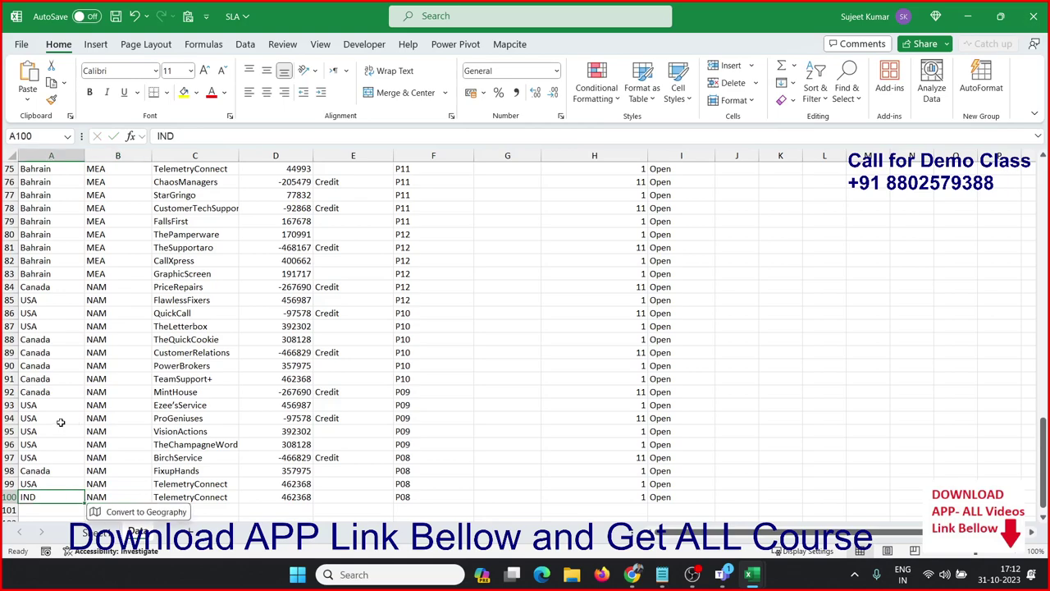
click(122, 496)
key(ctrl+Up)
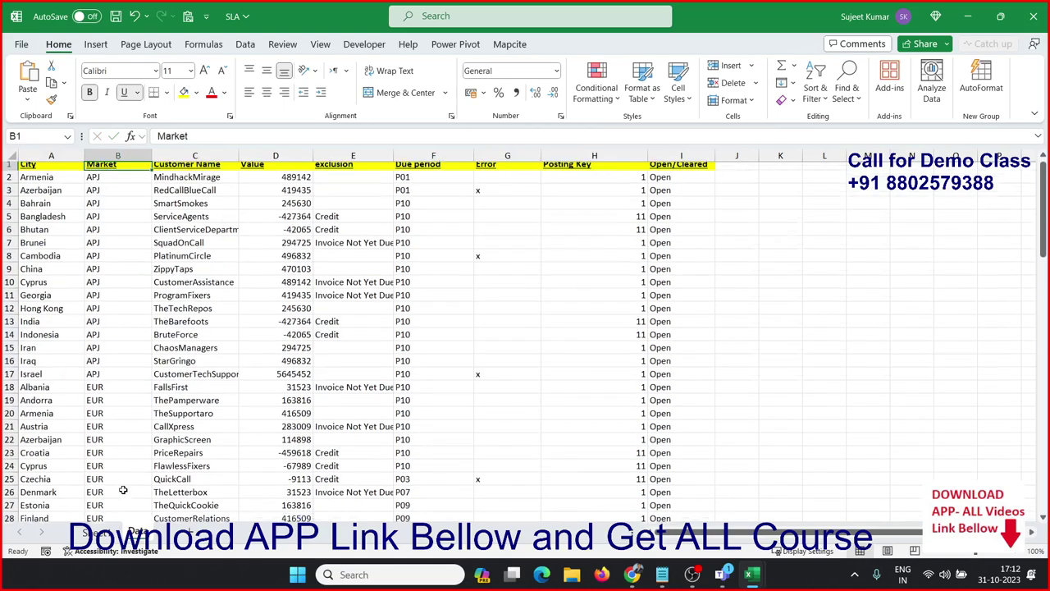
key(ctrl+Down)
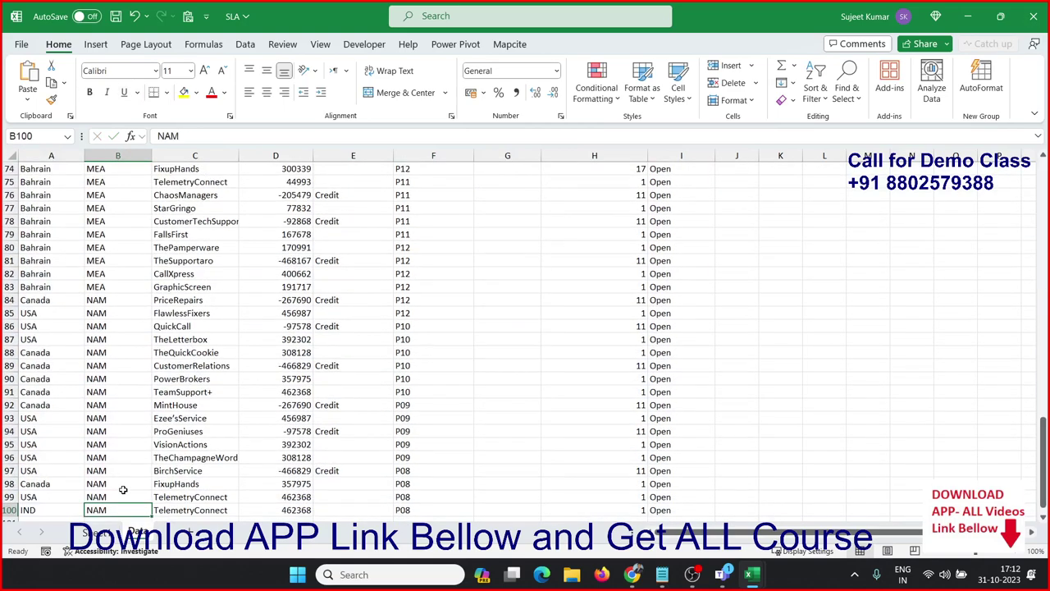
text(IND)
key(Tab)
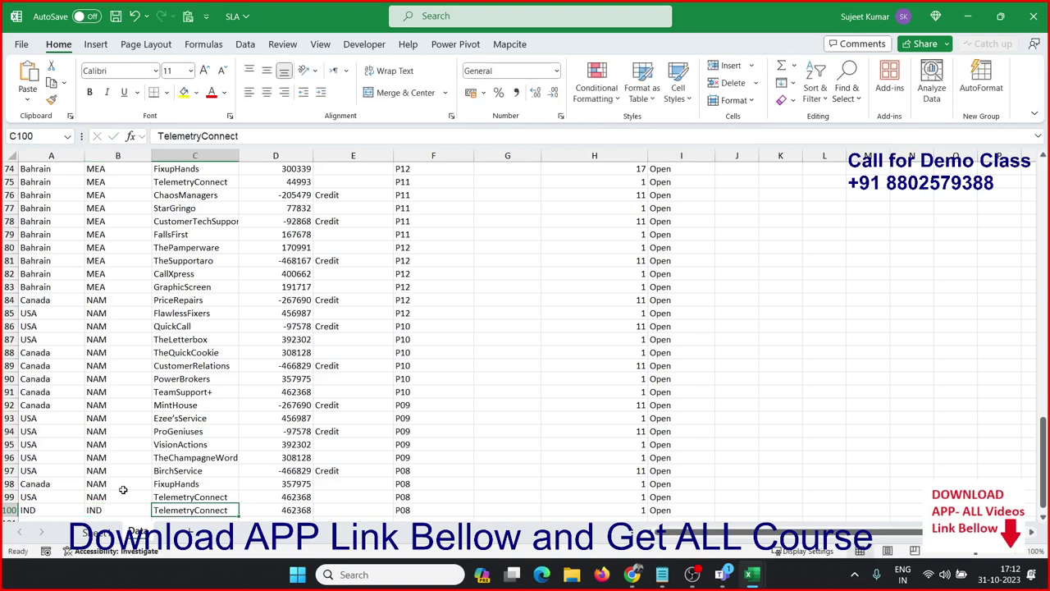
text(IND)
key(Tab)
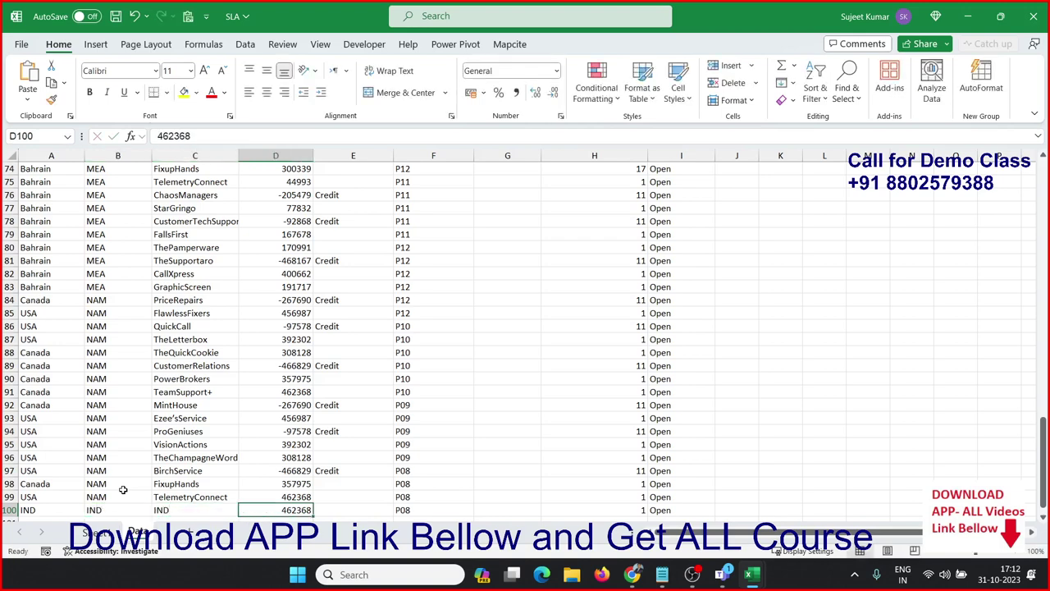
click(92, 531)
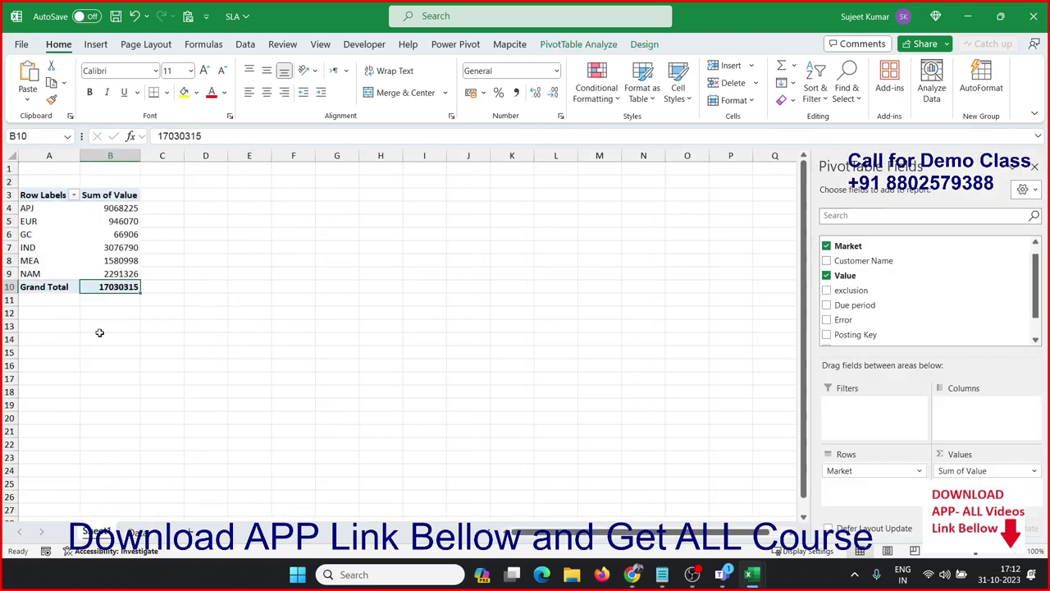
right_click(100, 251)
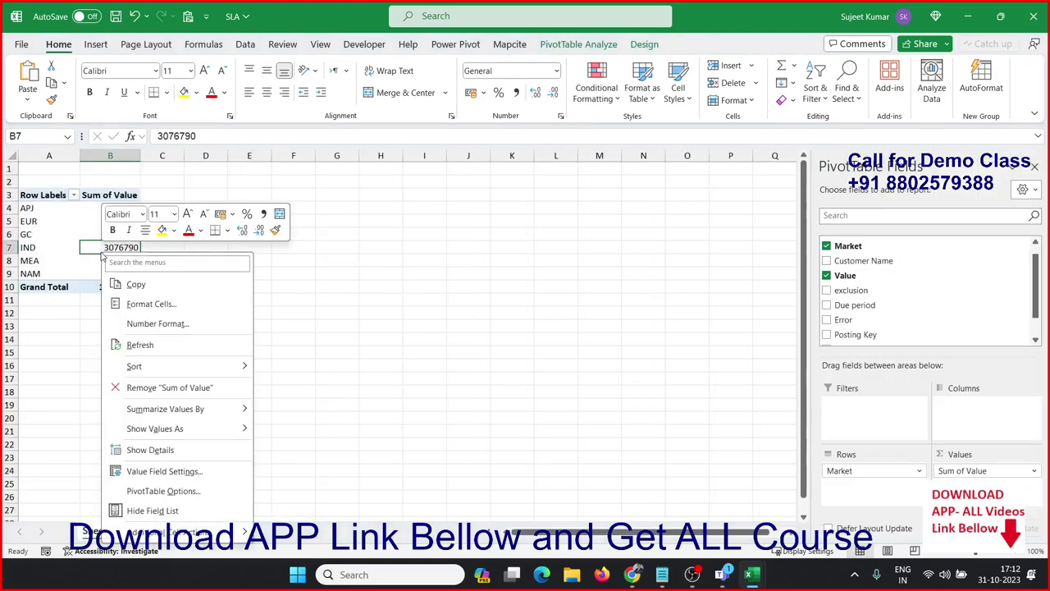
click(152, 346)
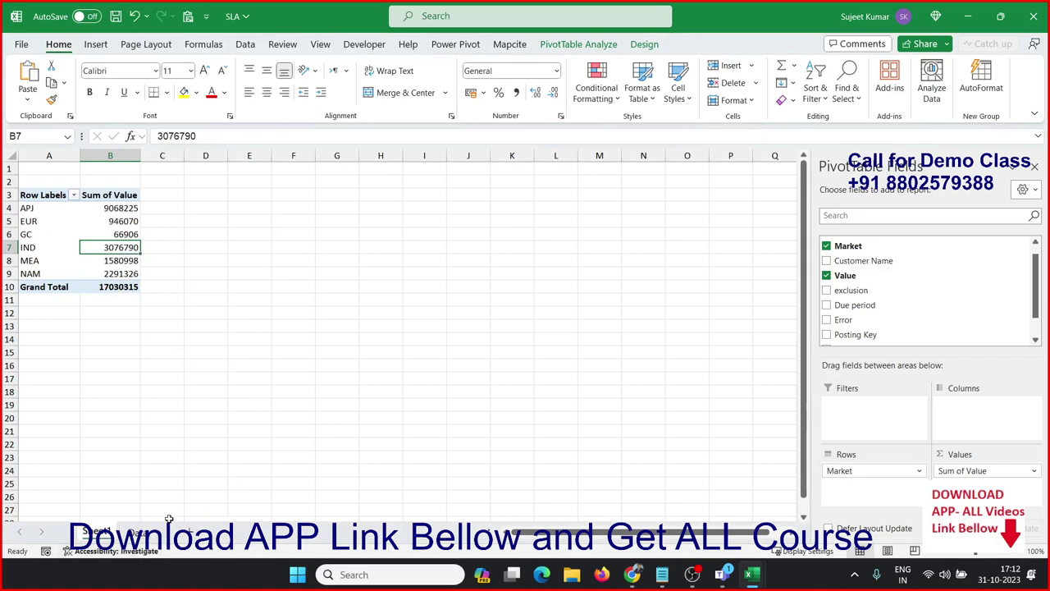
click(141, 533)
scroll(115, 509, down, 3)
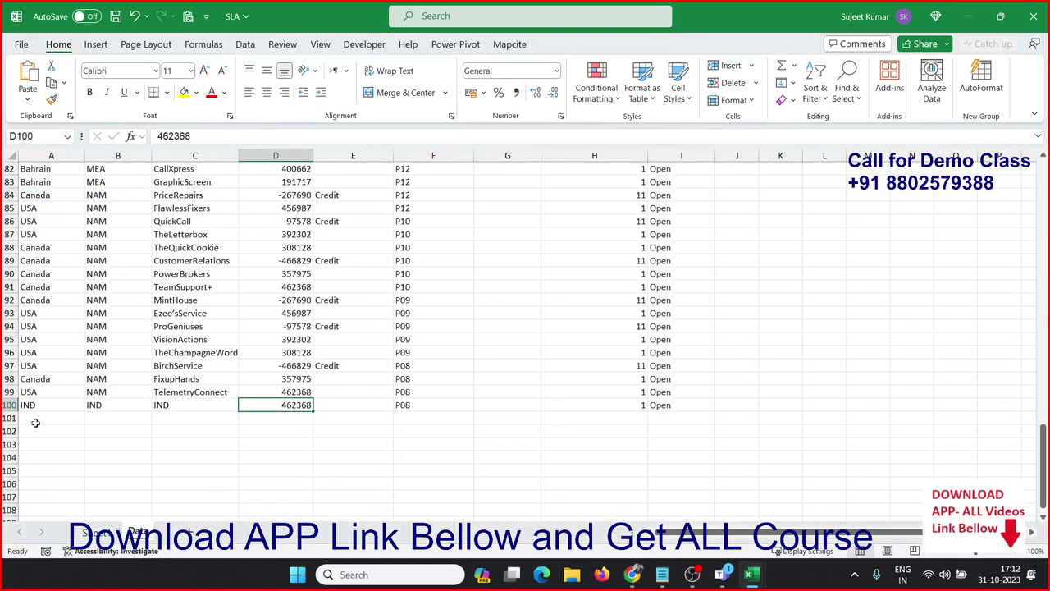
click(5, 405)
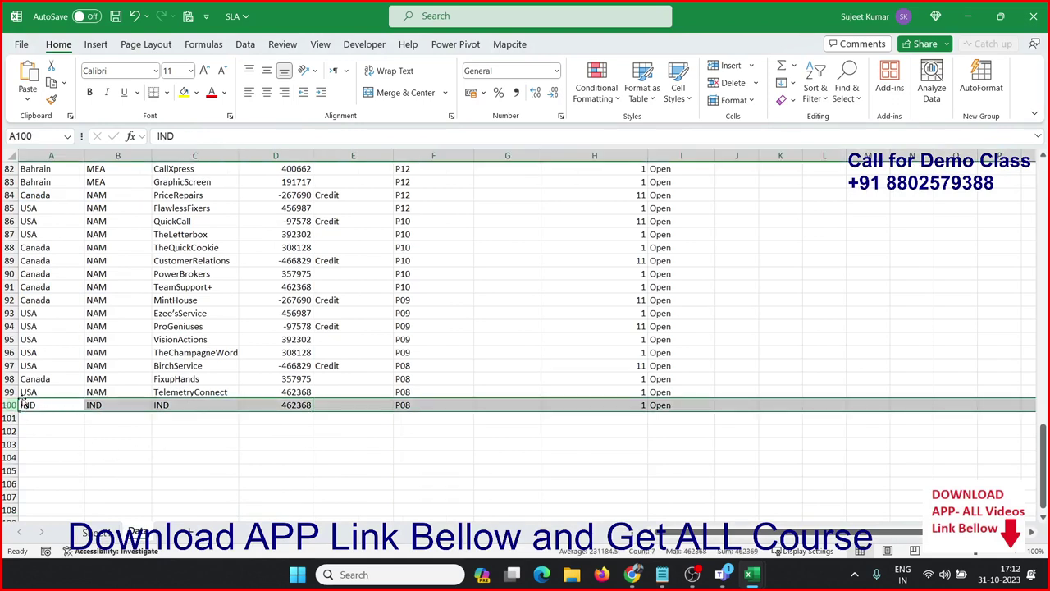
click(6, 392)
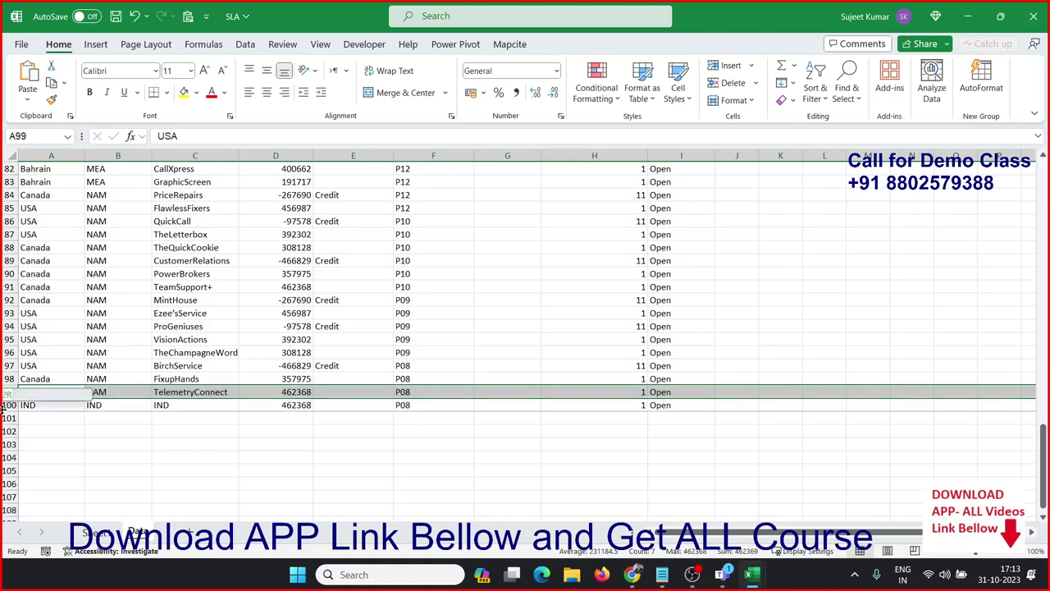
click(7, 405)
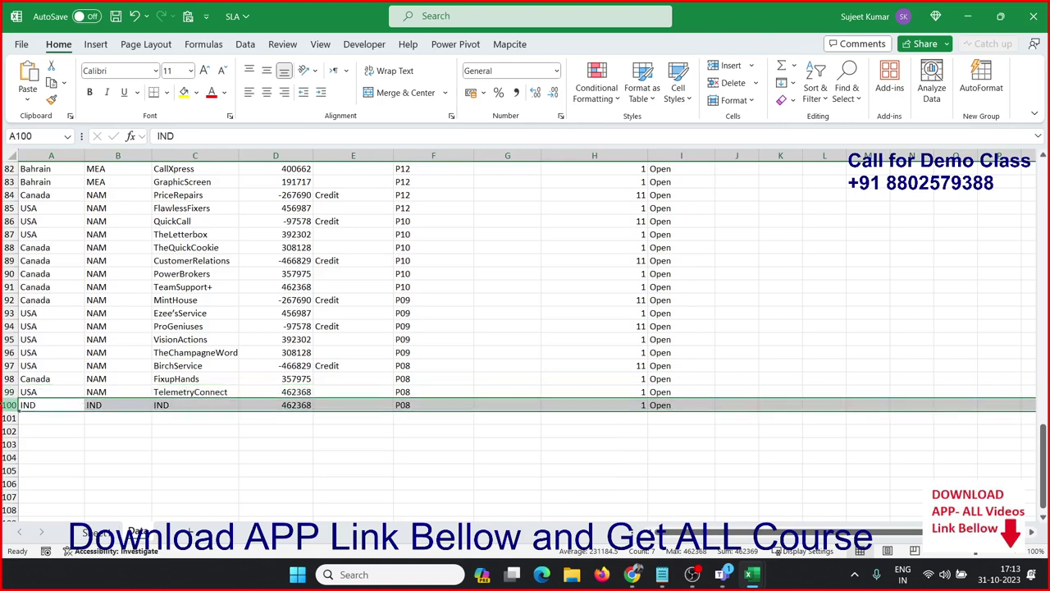
click(102, 534)
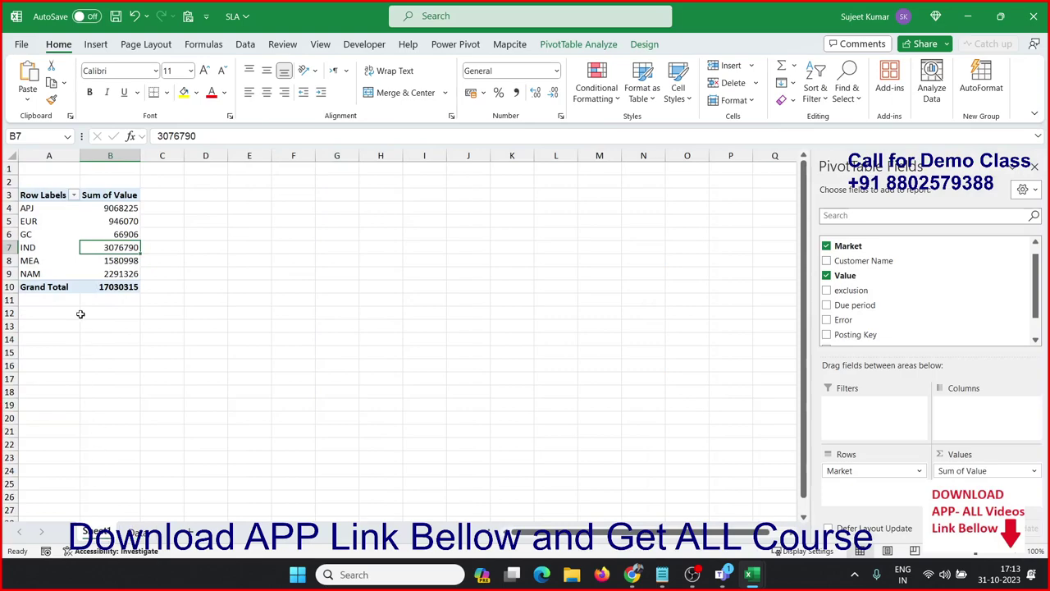
- Review the Cambodia-to-Israel rows on the Data sheet, then right-click the pivot's IND value
click(138, 533)
scroll(173, 415, up, 7)
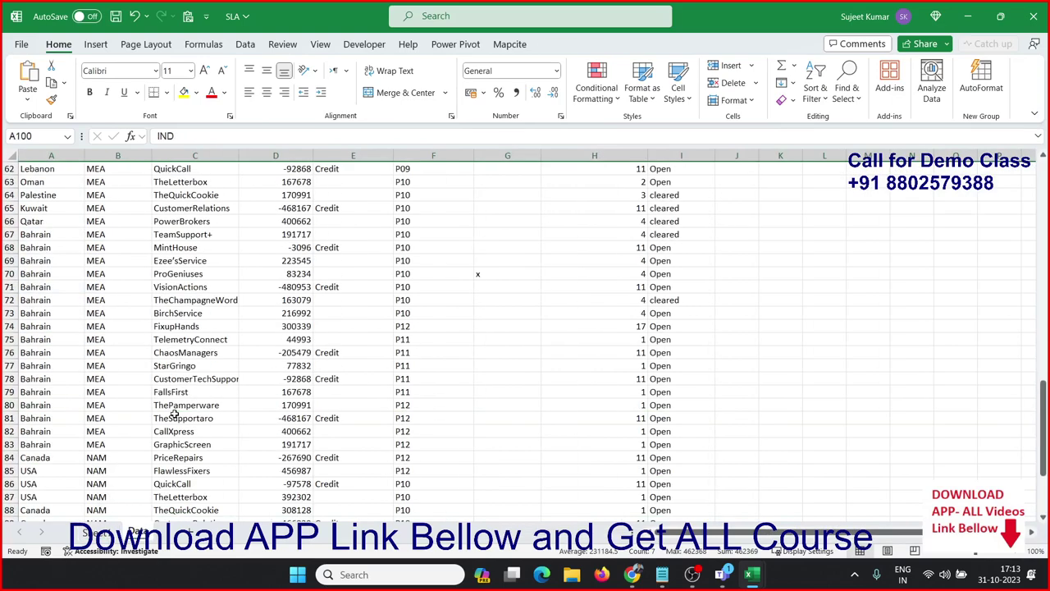
scroll(174, 414, up, 12)
scroll(174, 414, up, 8)
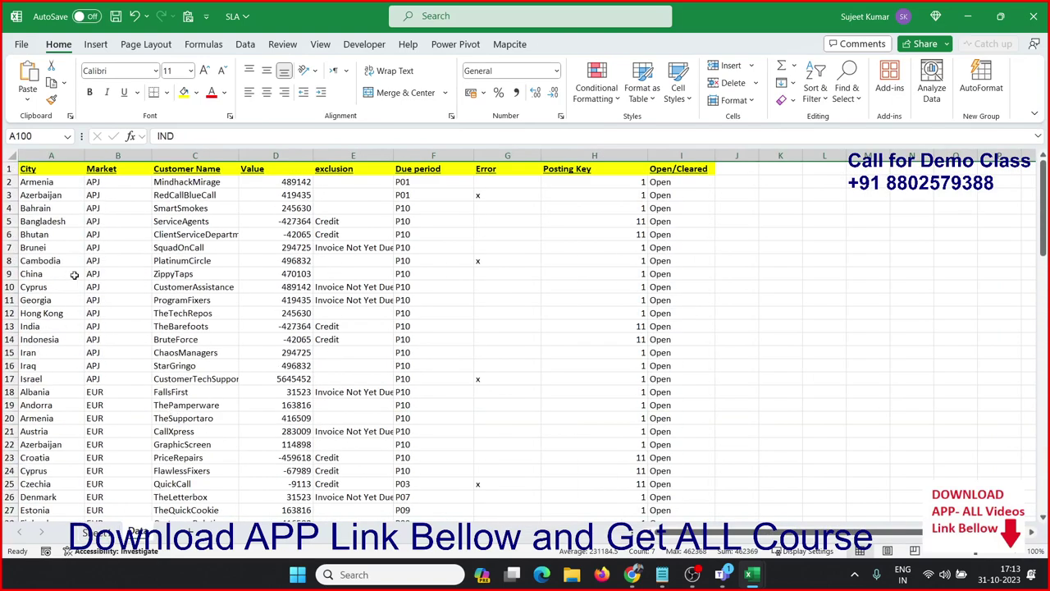
drag(50, 260, 607, 378)
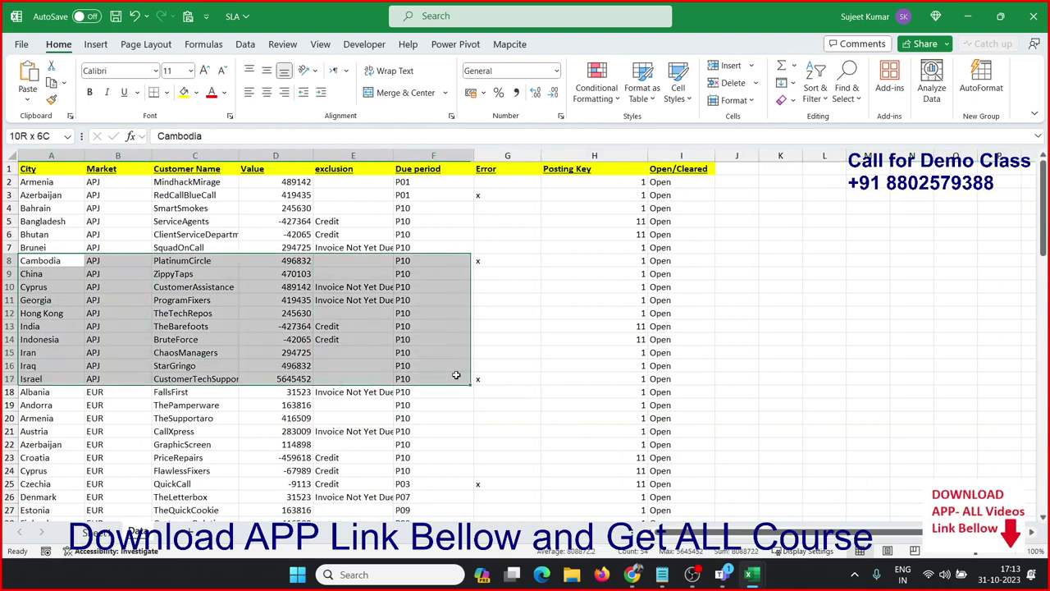
click(197, 302)
click(100, 531)
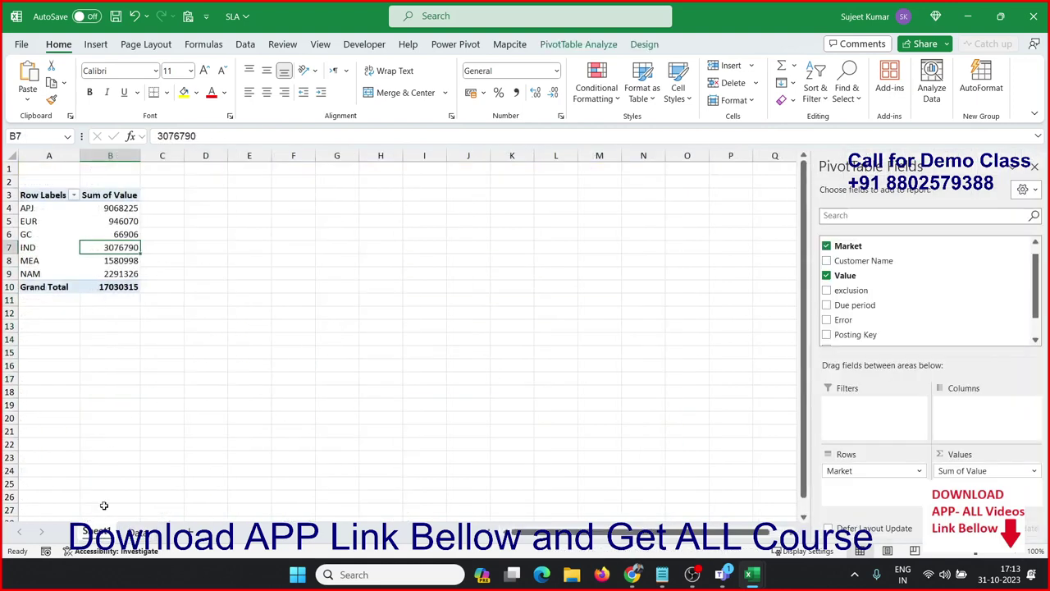
right_click(113, 250)
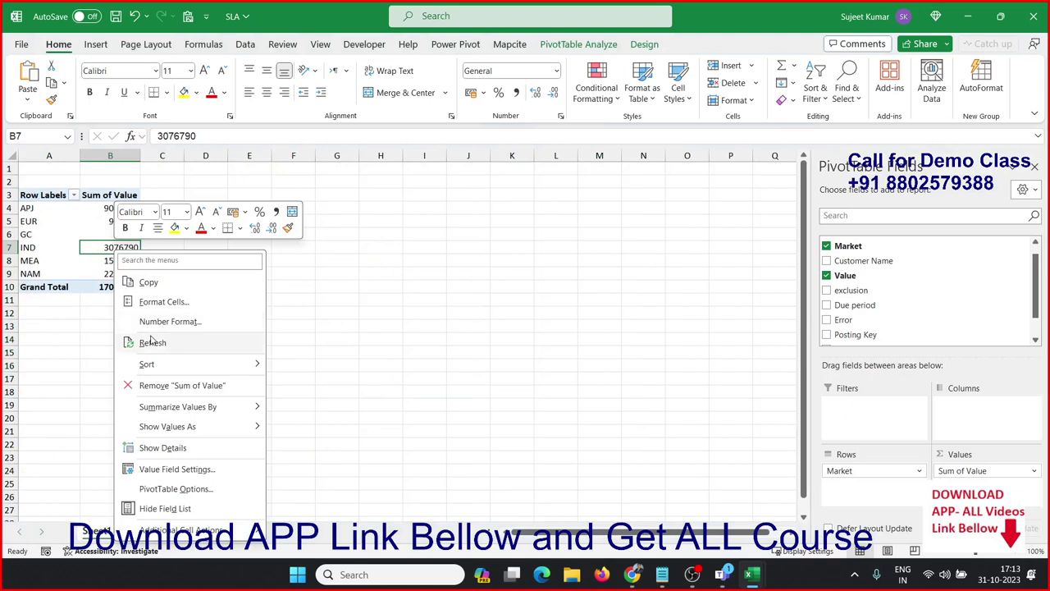
click(82, 396)
click(139, 533)
scroll(120, 499, down, 7)
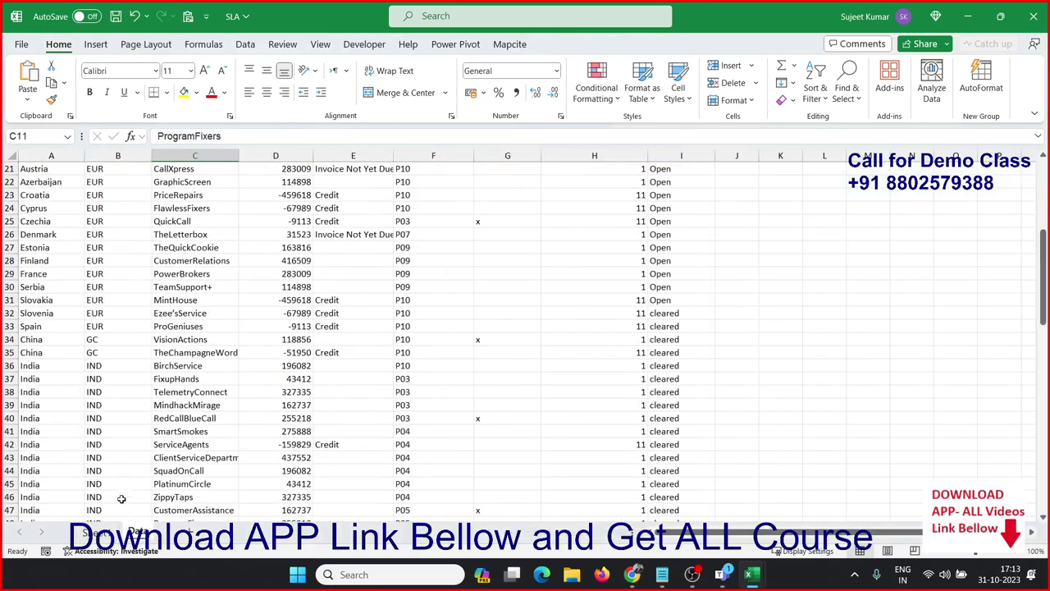
click(79, 453)
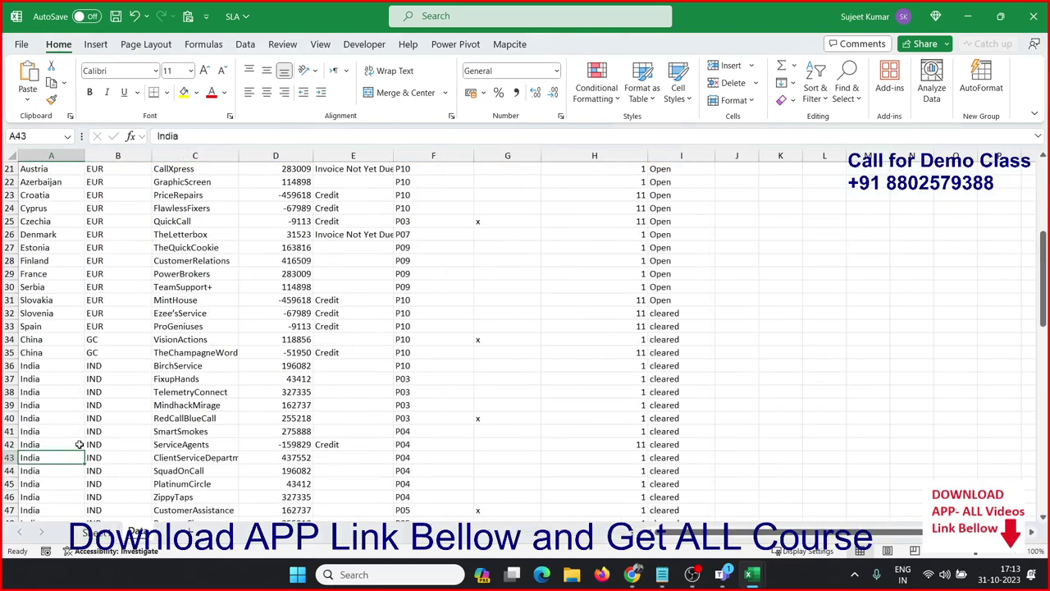
key(ctrl+Down)
key(Down)
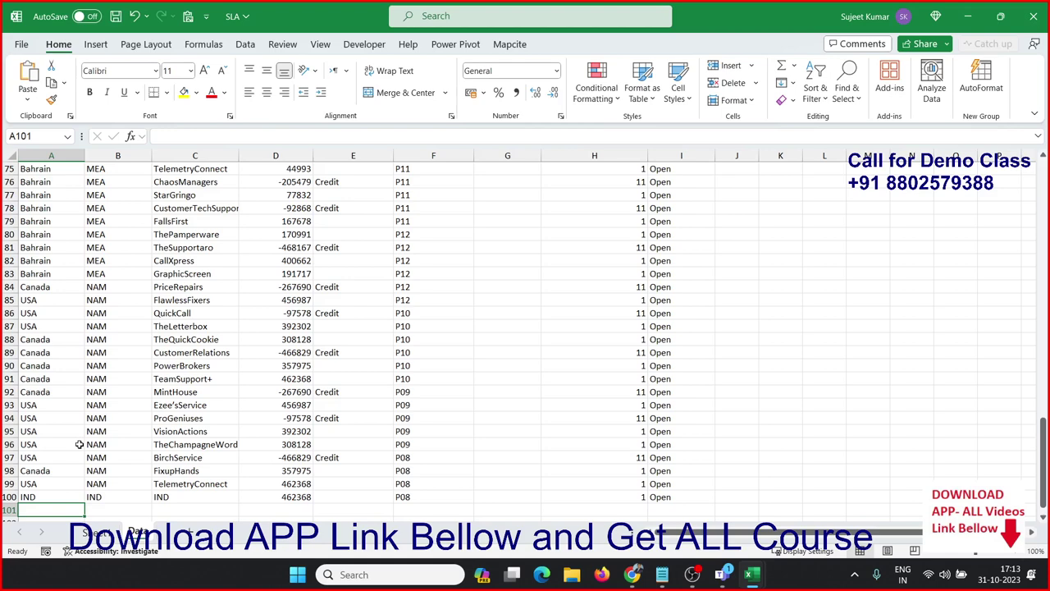
click(11, 497)
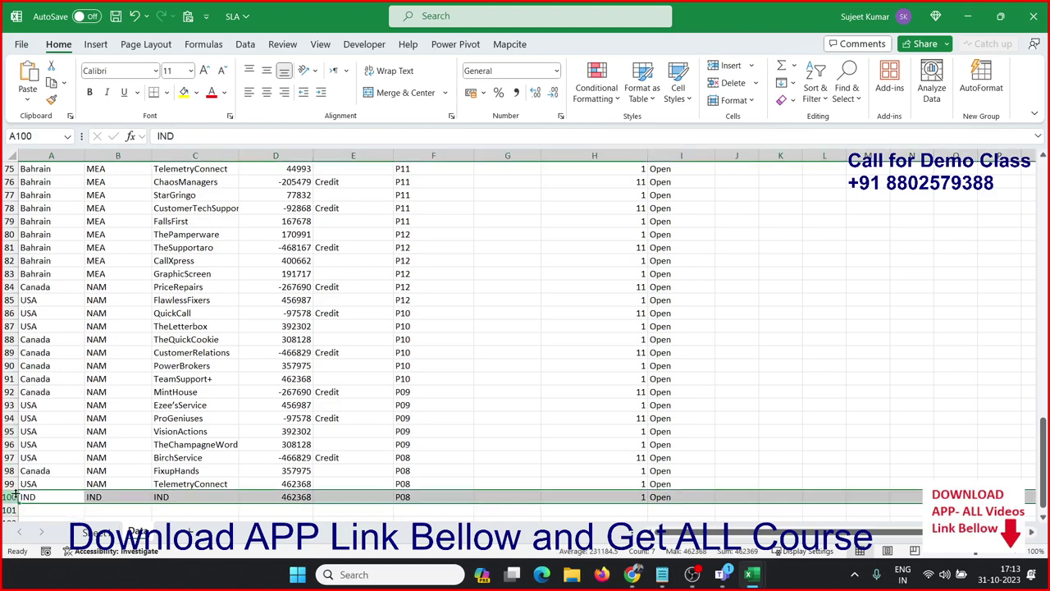
click(96, 531)
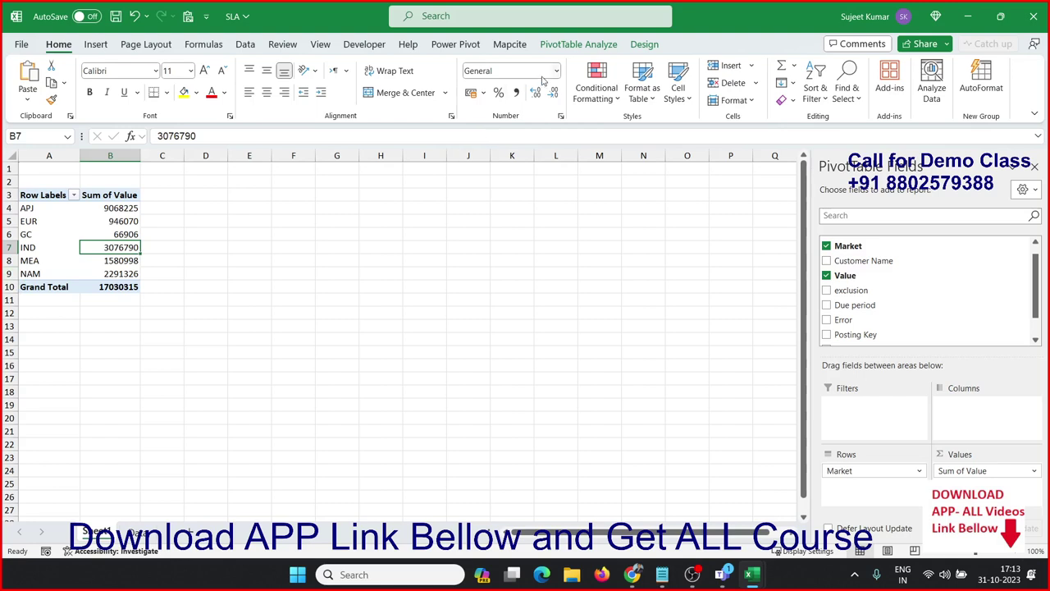
- Change the pivot's data source to Data!$A$1:$I$100 so IND reads 3539158
click(558, 43)
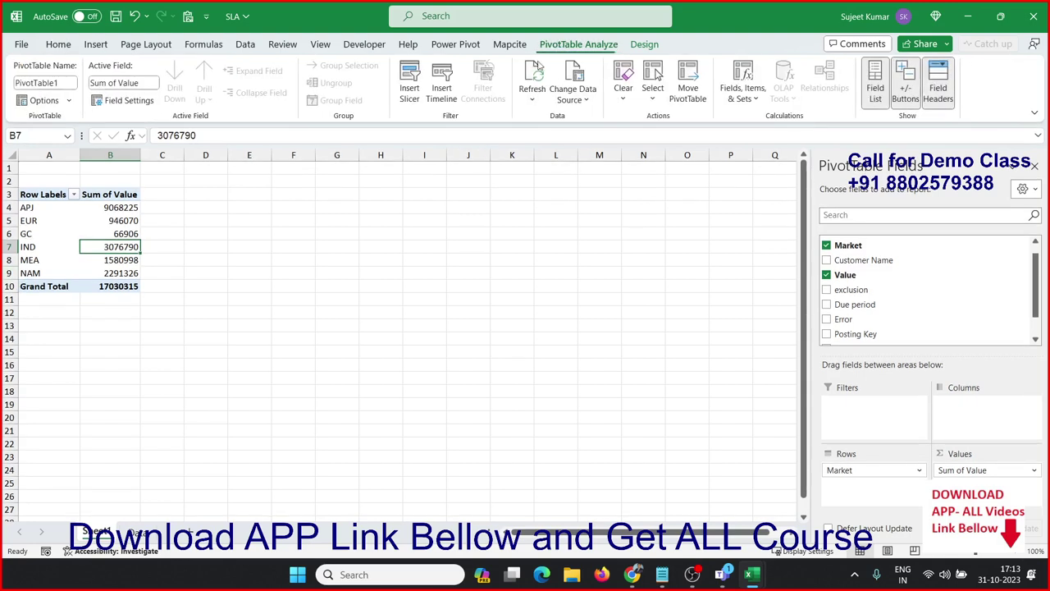
click(574, 99)
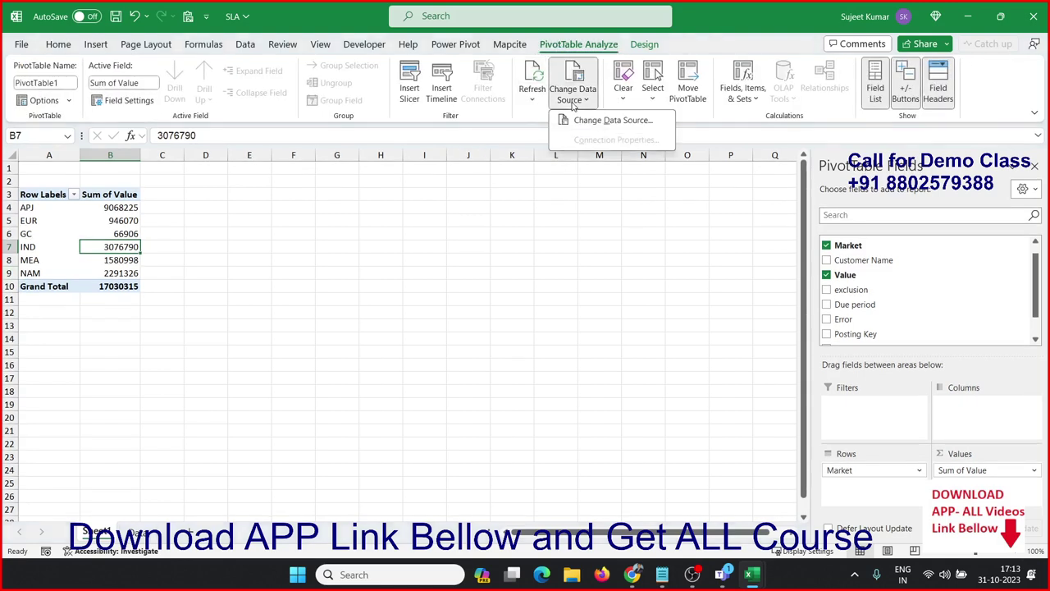
click(591, 120)
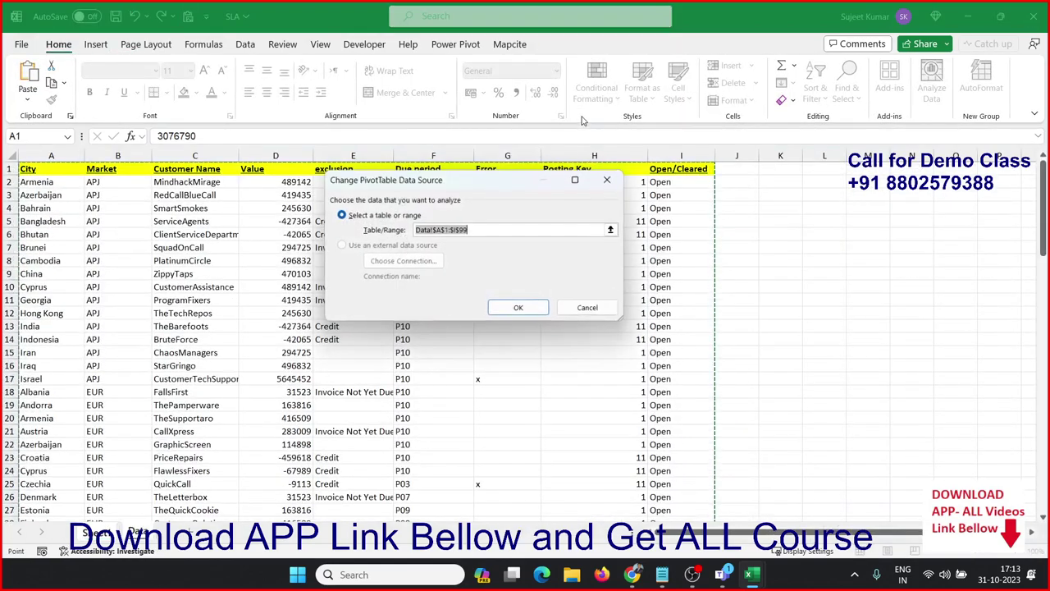
click(47, 164)
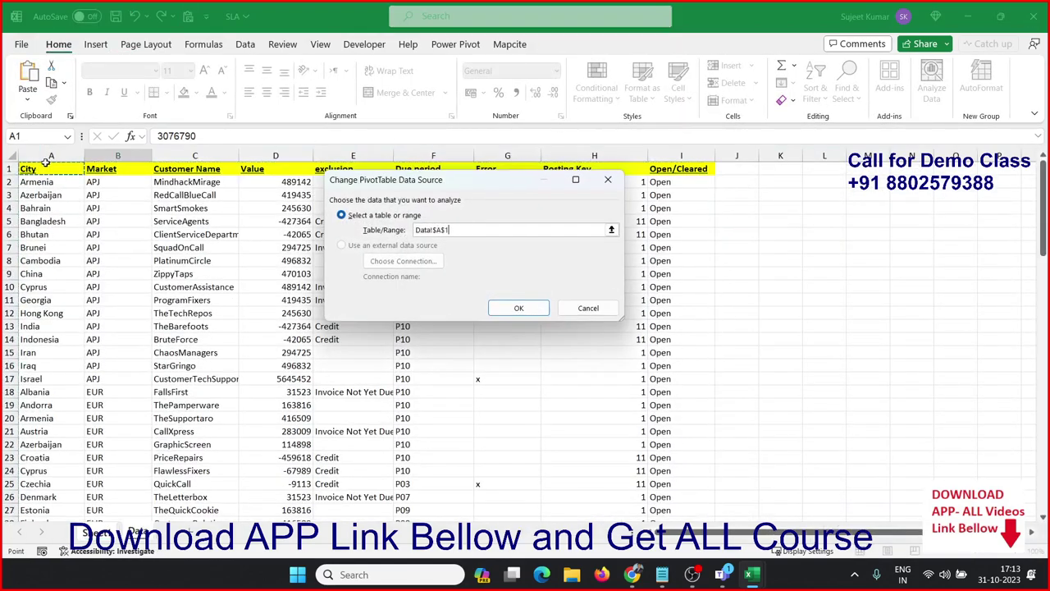
key(ctrl+shift+Right)
key(ctrl+shift+Down)
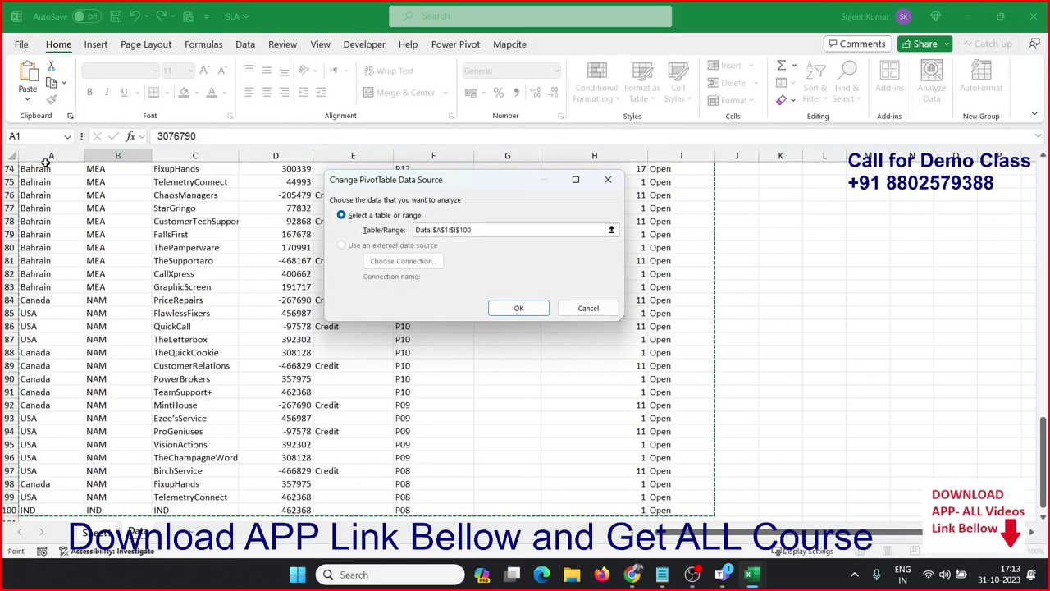
click(504, 316)
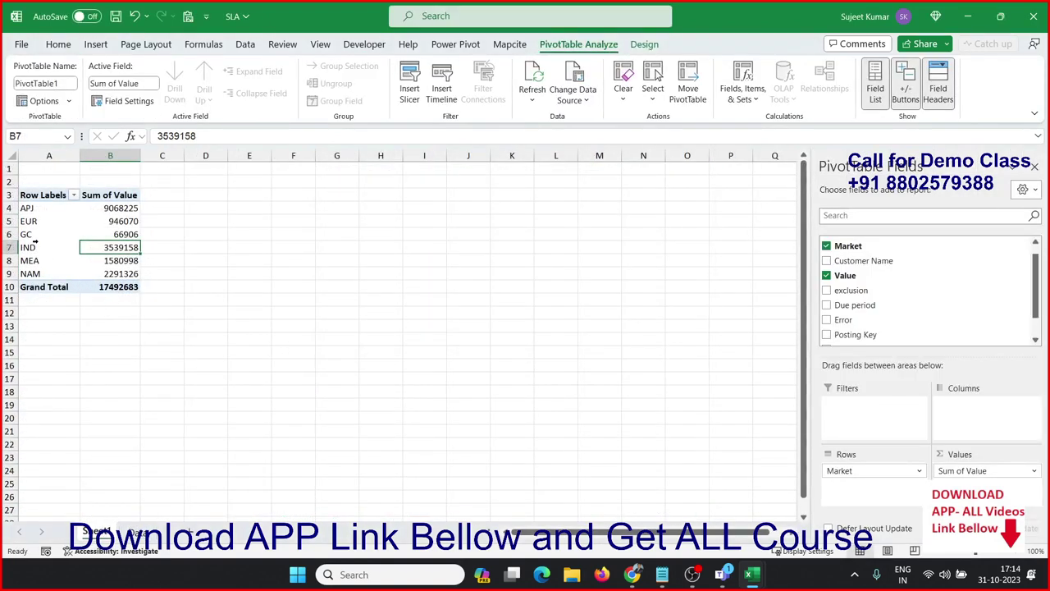
- Try opening the recent Data workbook, dismiss the file-not-found error, and return to File
click(35, 247)
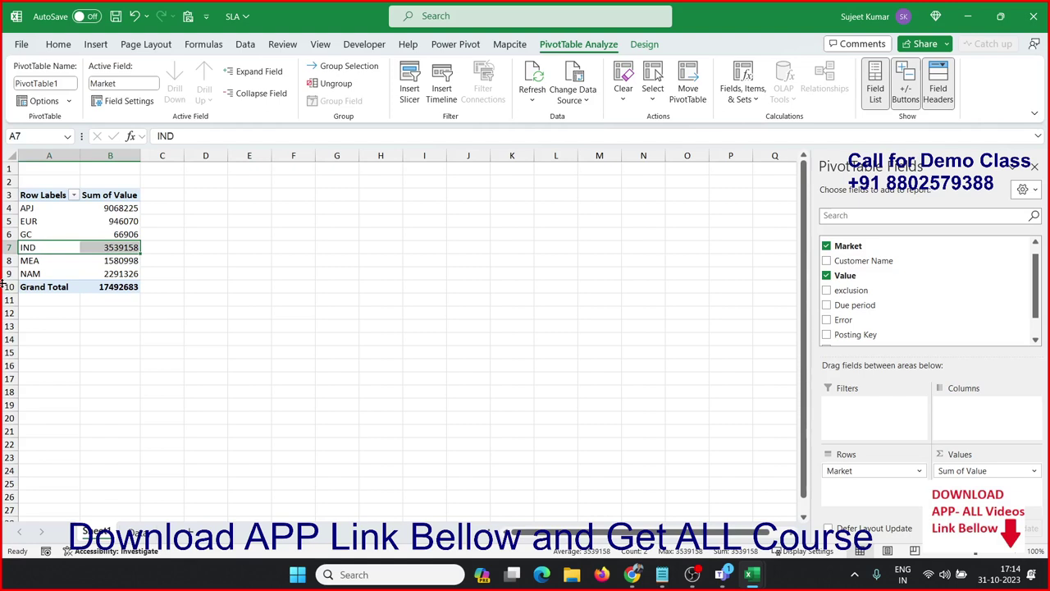
click(22, 44)
click(200, 381)
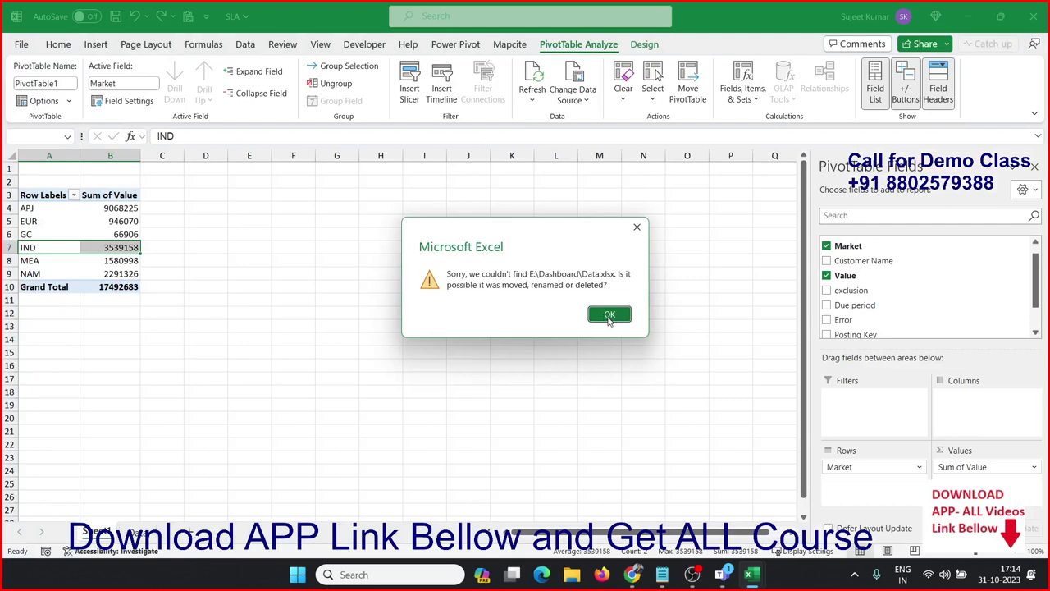
click(609, 315)
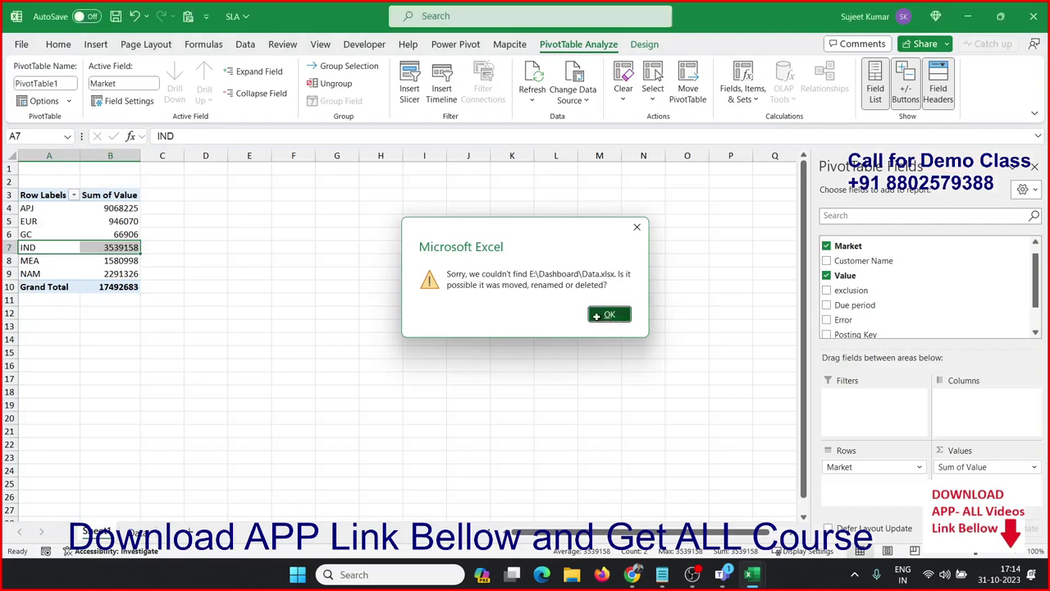
click(22, 44)
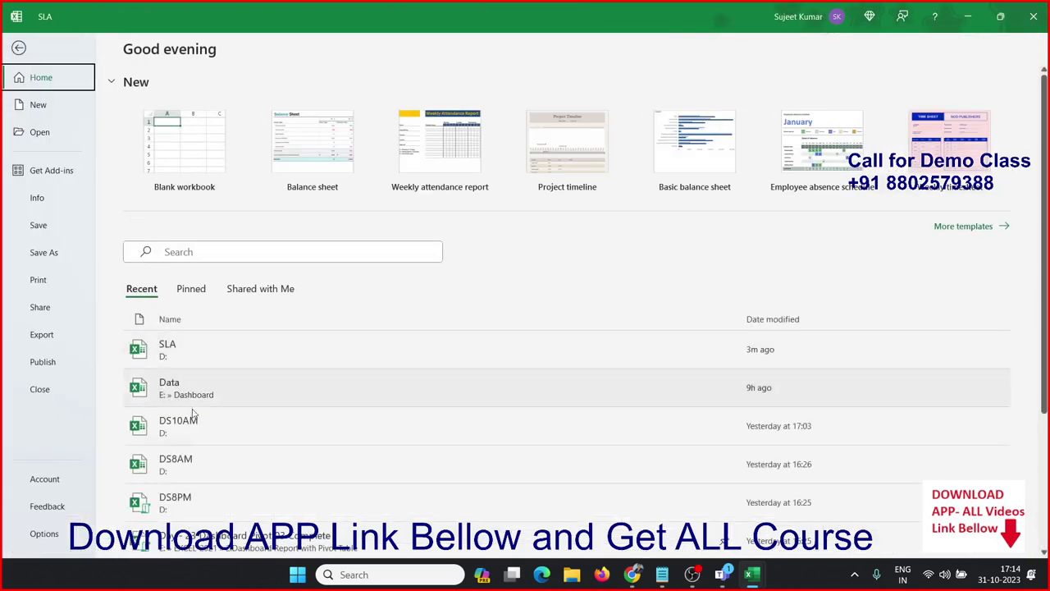
- Open the recent DS8AM workbook and its empty Sheet3, then open DS10AM and scroll through it
click(197, 464)
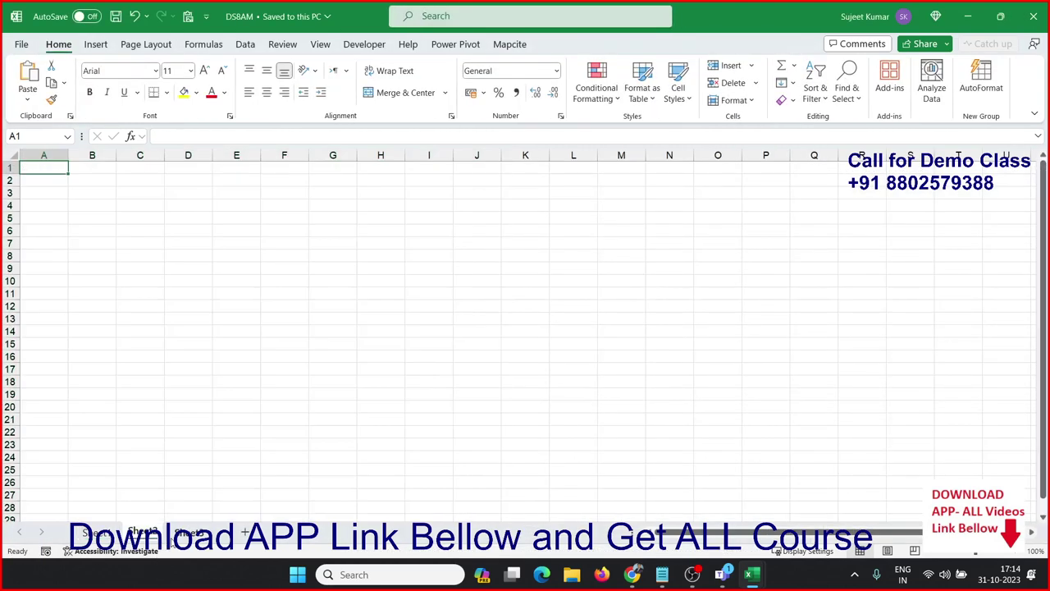
click(187, 531)
click(21, 44)
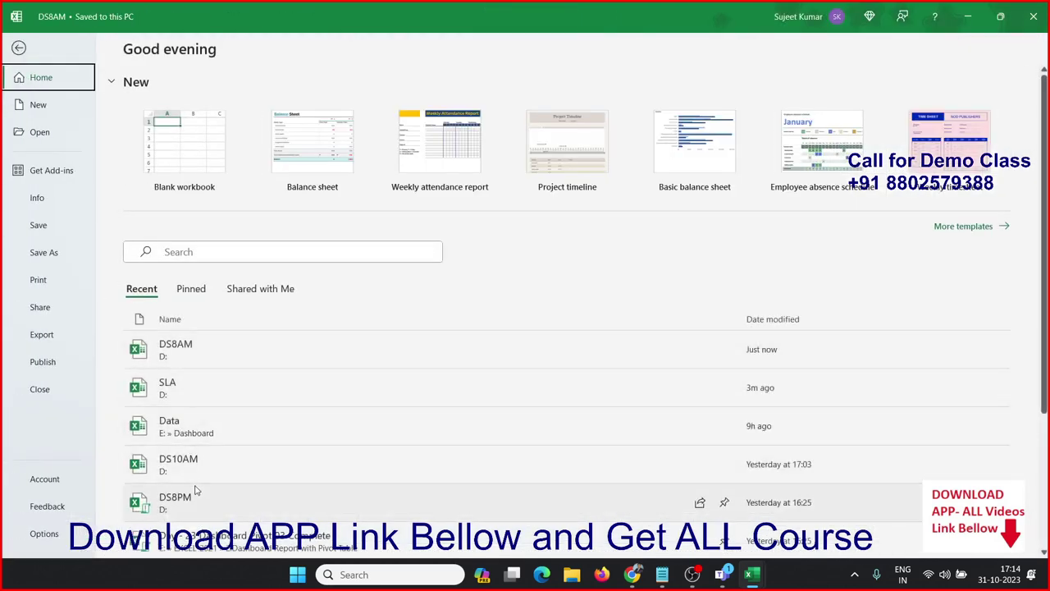
click(195, 468)
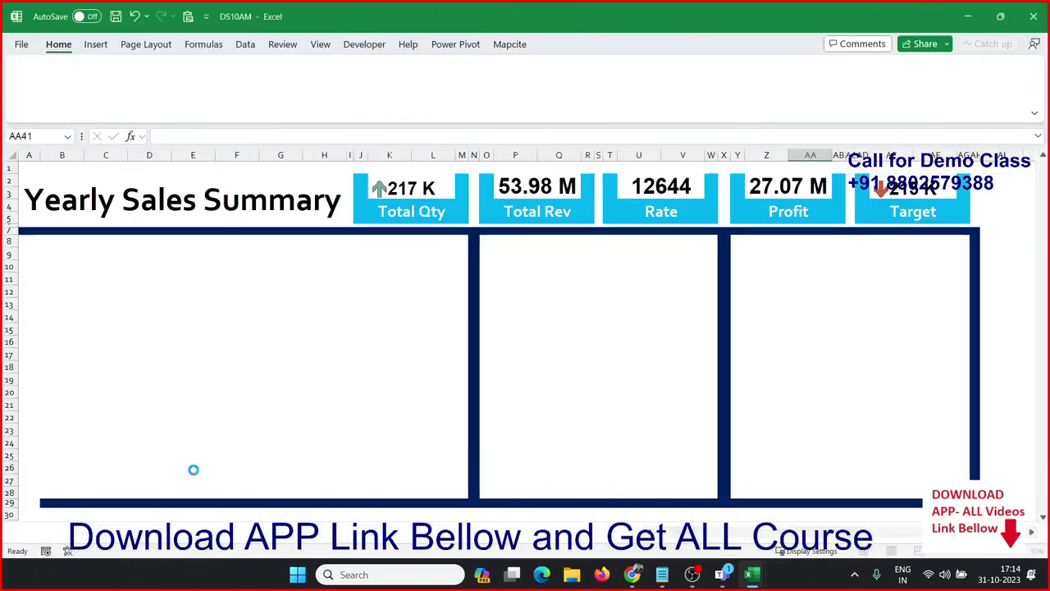
scroll(336, 327, down, 3)
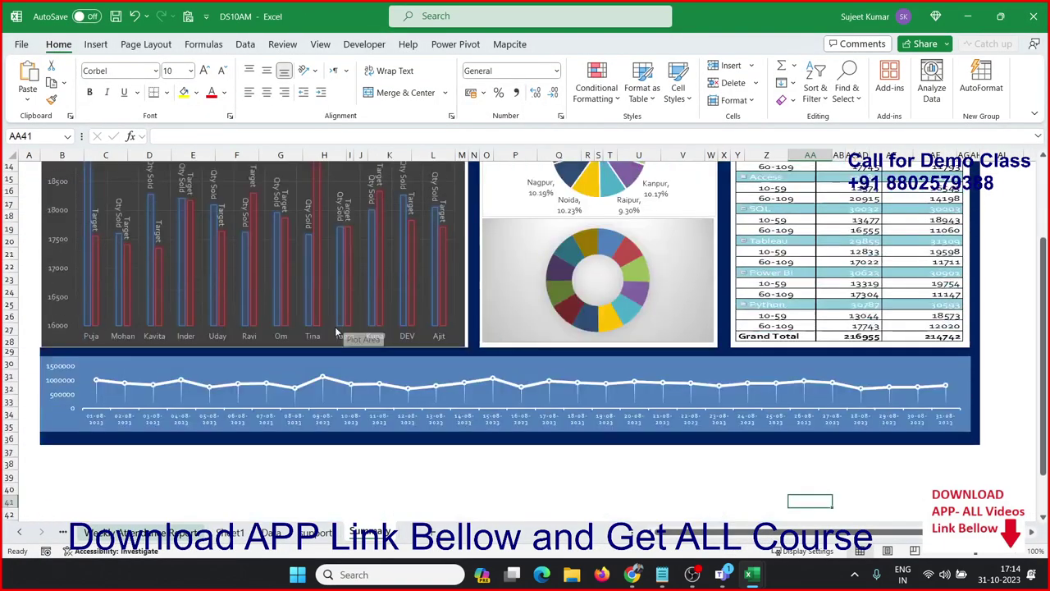
scroll(324, 328, down, 4)
scroll(324, 331, up, 5)
scroll(324, 331, up, 2)
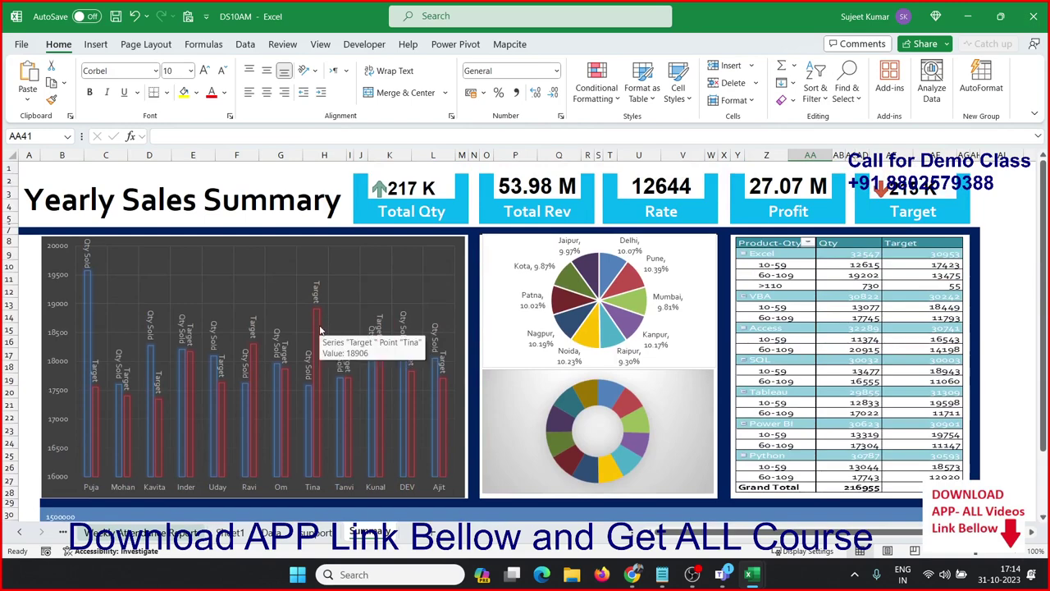
scroll(320, 330, down, 3)
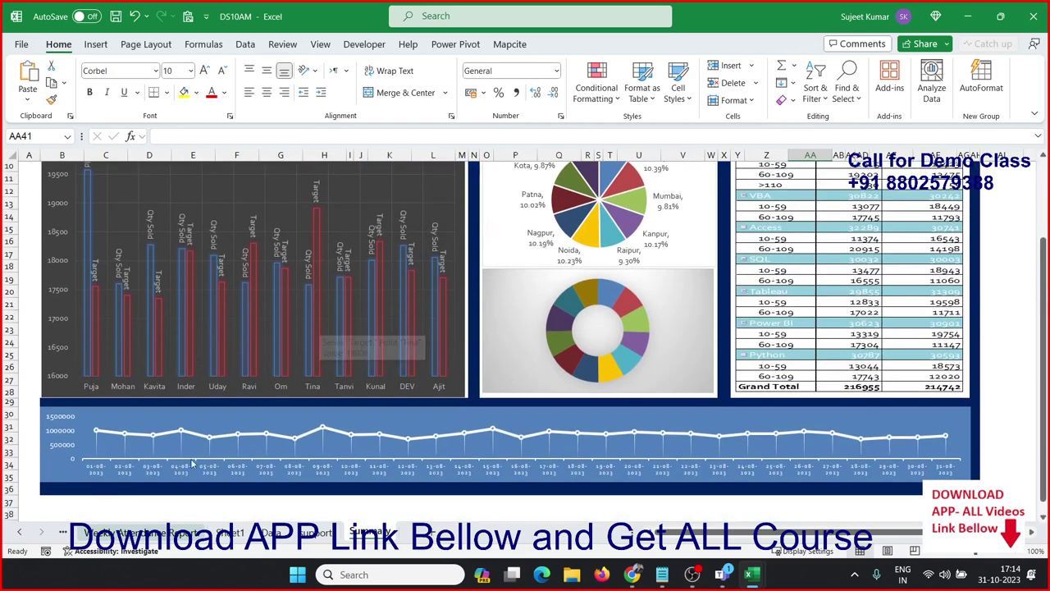
- Look over DS10AM's Data and Support sheets, then close it choosing Don't Save
mouse_move(196, 362)
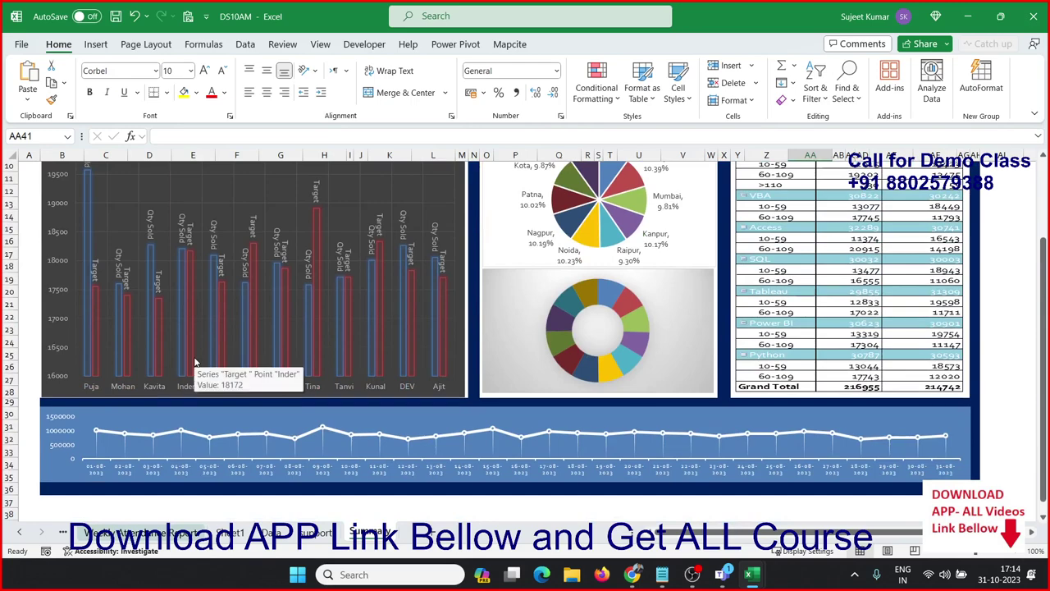
click(272, 532)
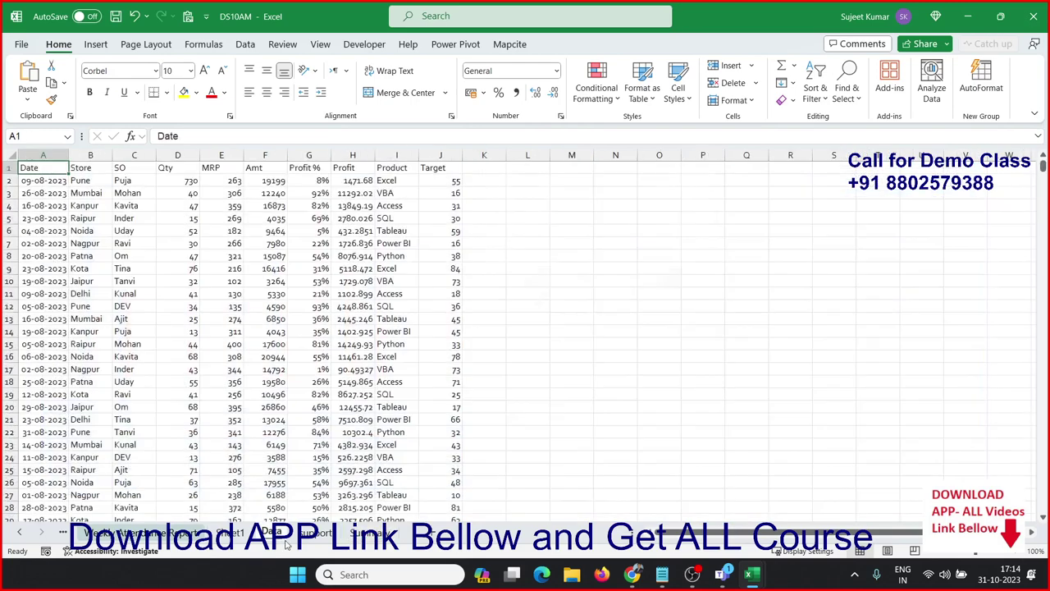
click(308, 431)
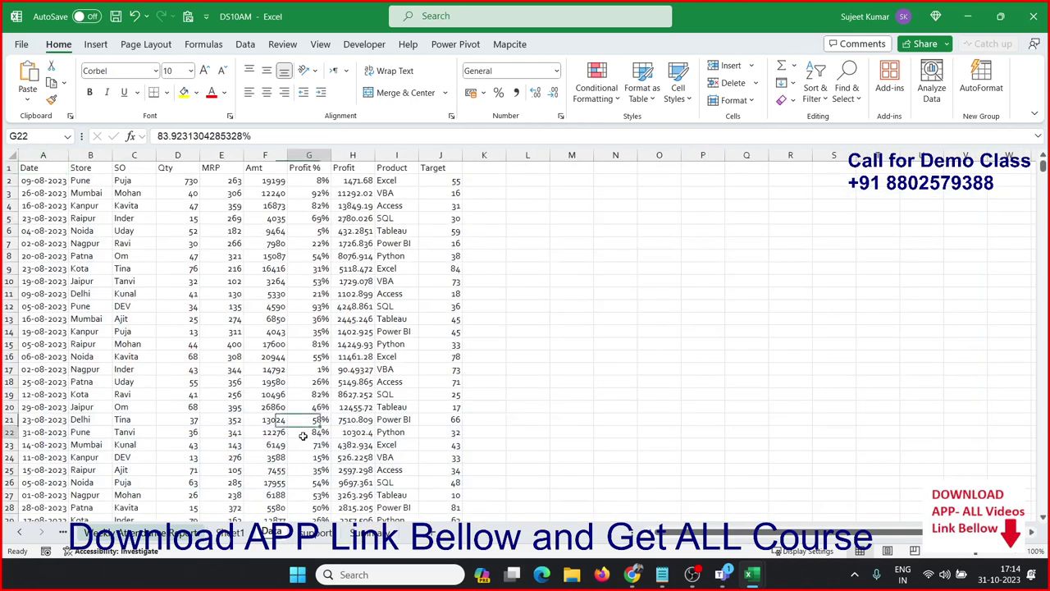
click(317, 533)
scroll(164, 328, up, 5)
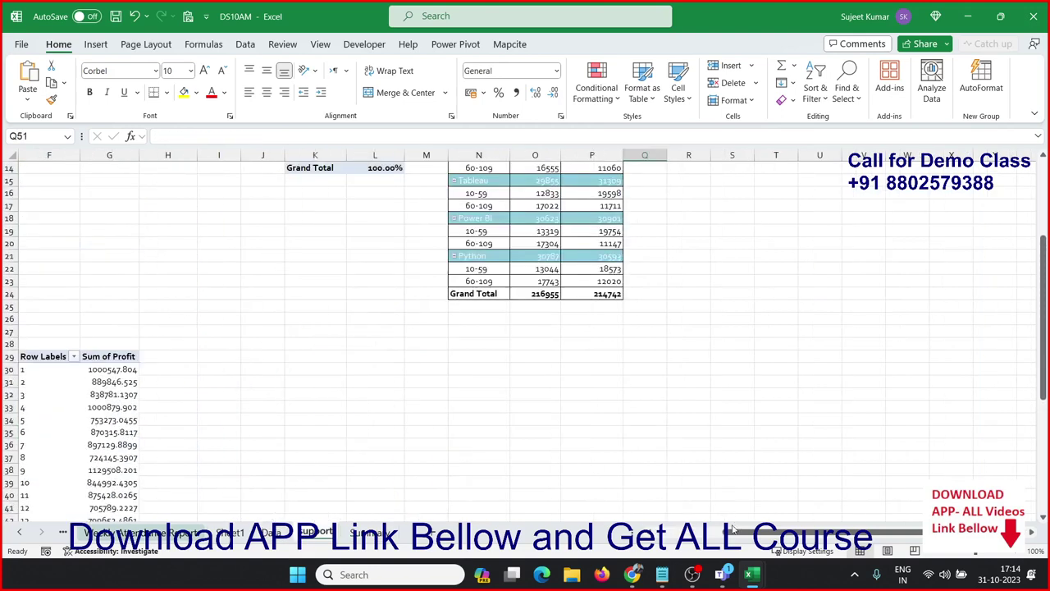
drag(732, 529, 697, 529)
scroll(443, 439, up, 5)
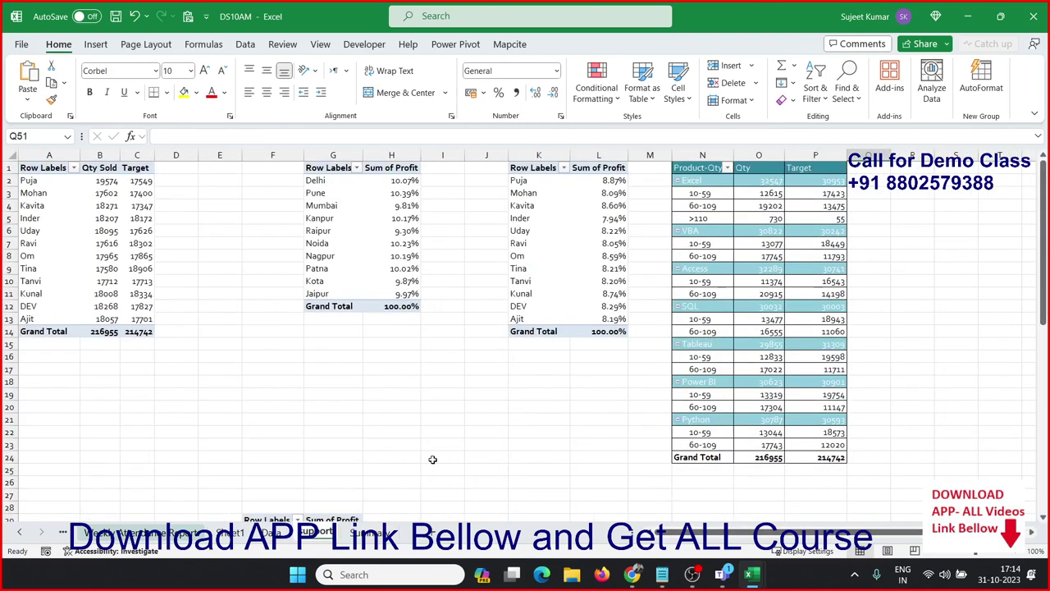
scroll(422, 434, down, 5)
scroll(415, 434, up, 5)
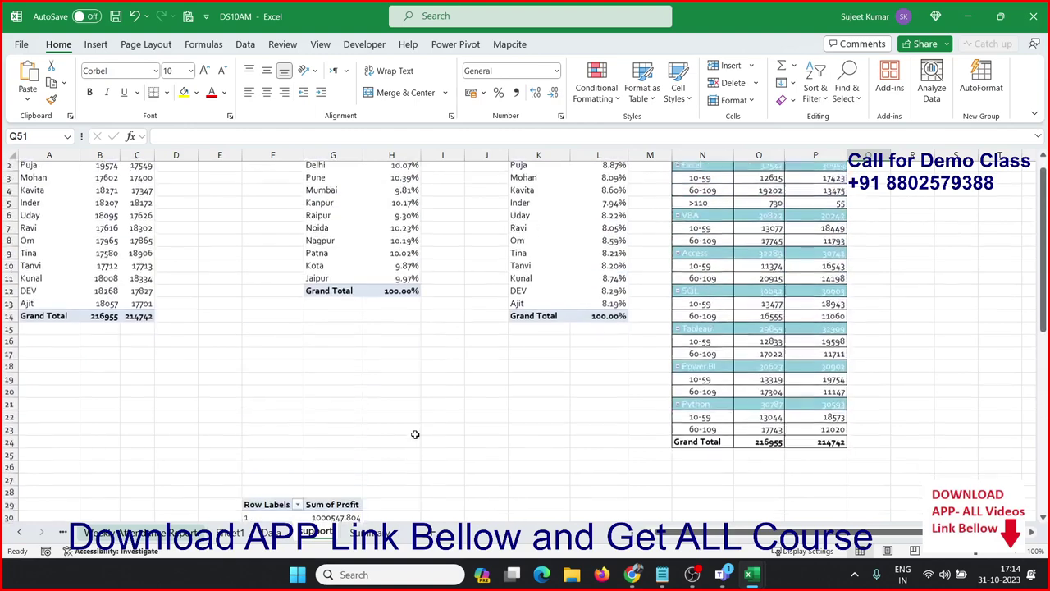
scroll(414, 434, up, 1)
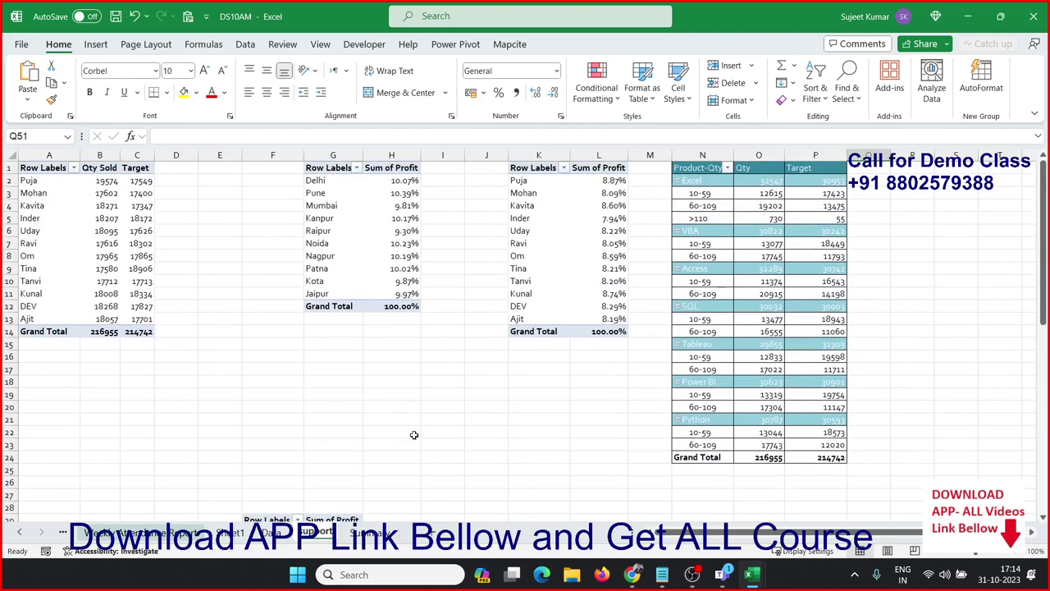
click(1032, 18)
click(597, 384)
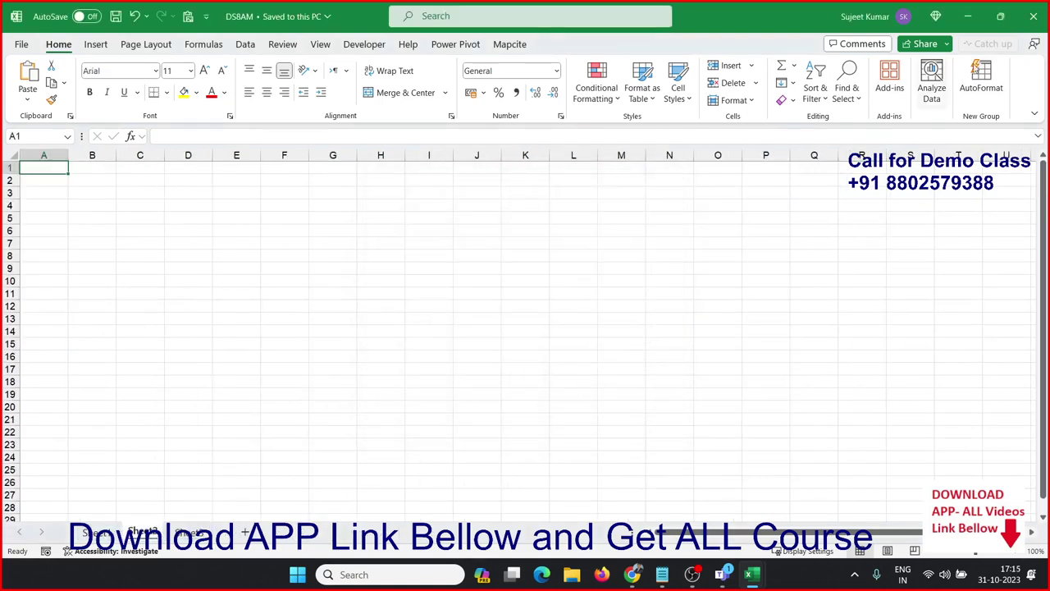
- Close DS8AM, go to the SLA Data sheet, and select the whole range A1:I100
click(1033, 16)
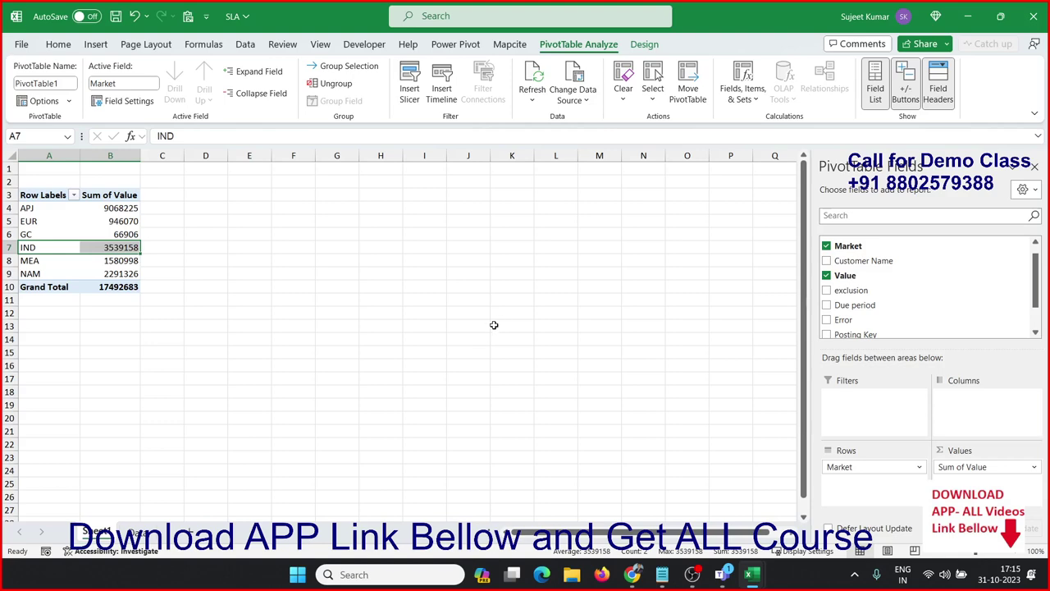
click(477, 314)
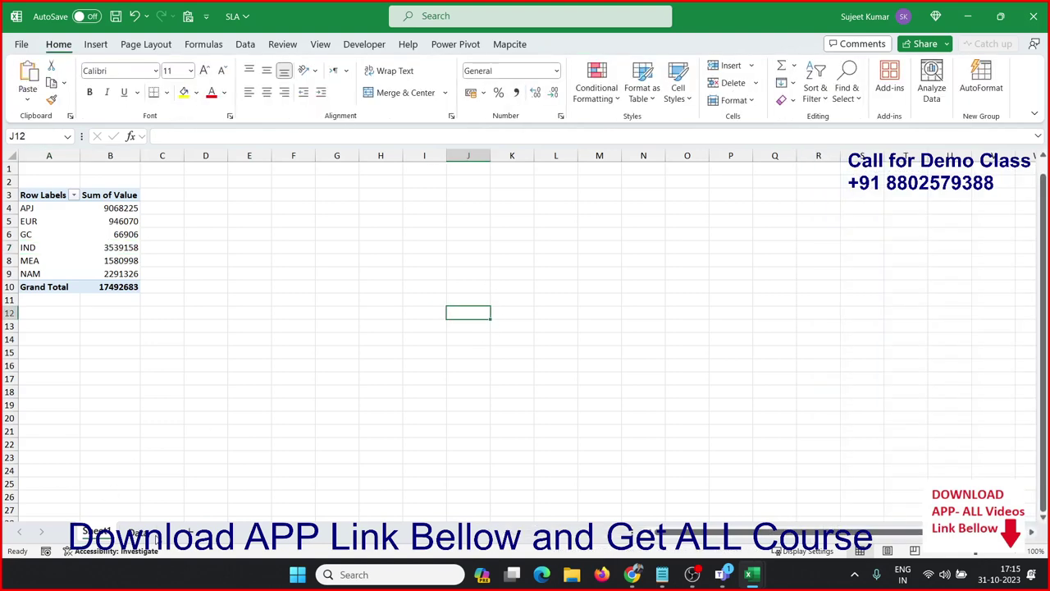
click(155, 535)
key(ctrl+Up)
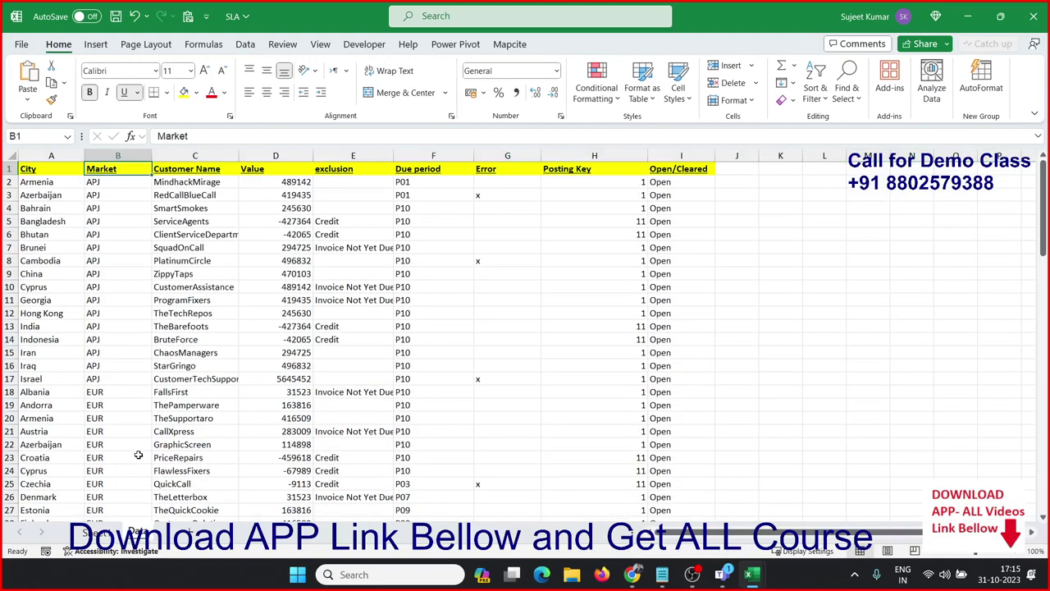
key(ctrl+Left)
key(ctrl+shift+Right)
key(ctrl+shift+Down)
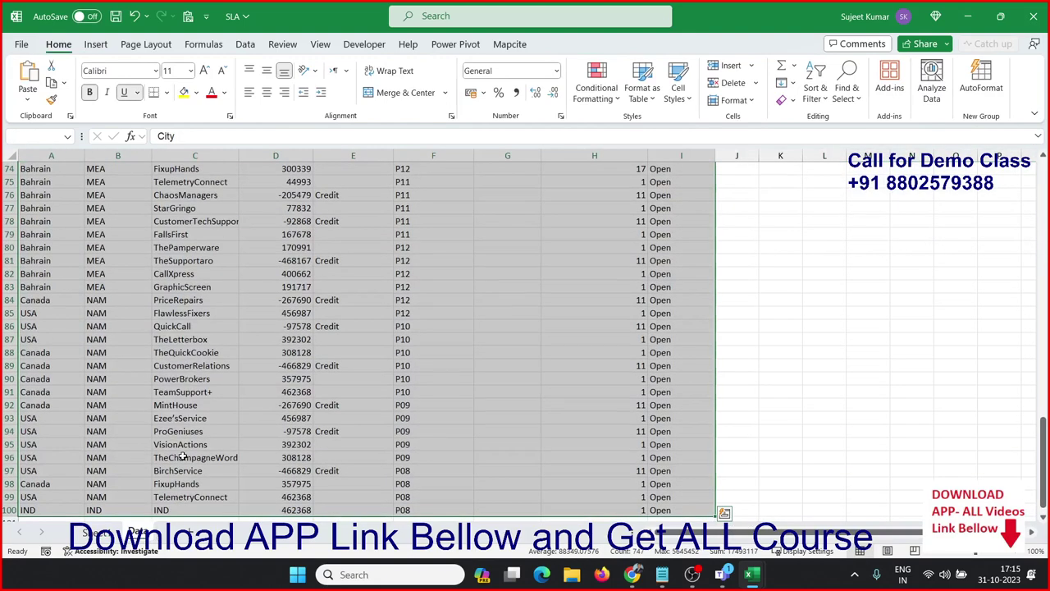
scroll(180, 443, down, 2)
- Convert $A$1:$I$100 into a table with headers
click(107, 46)
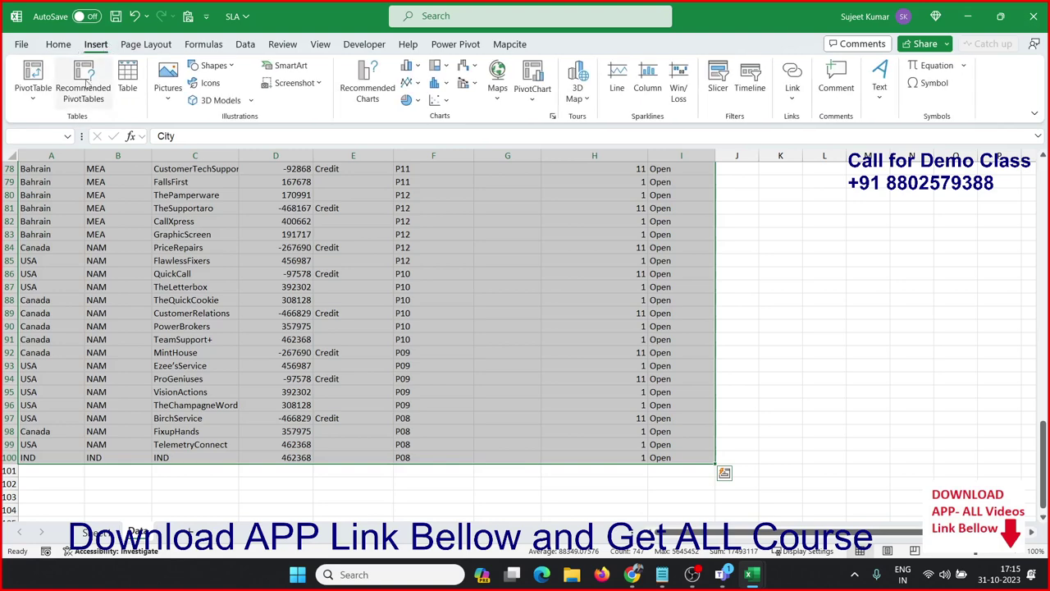
click(128, 90)
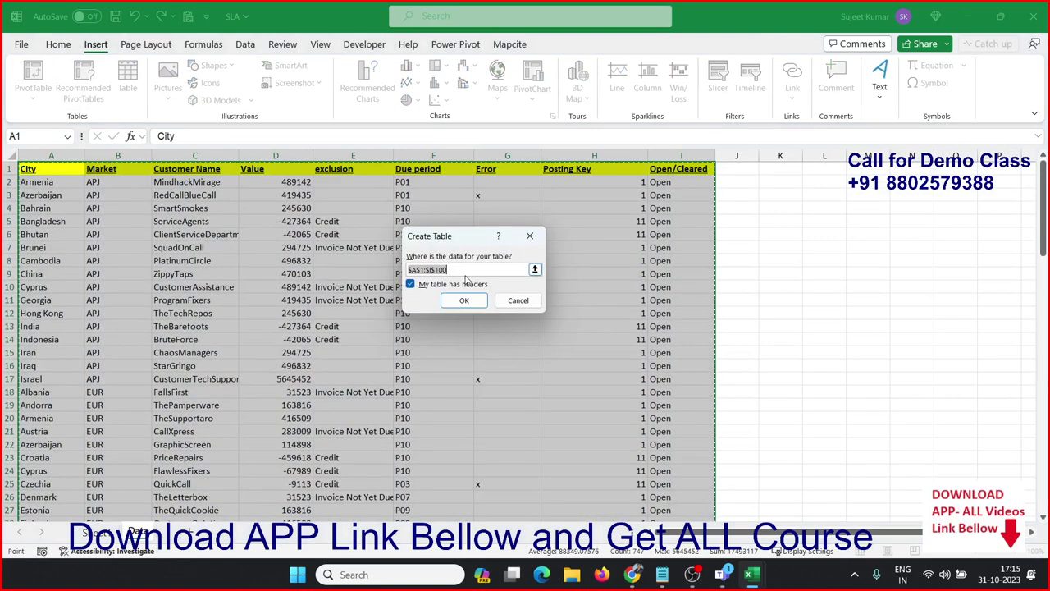
click(462, 300)
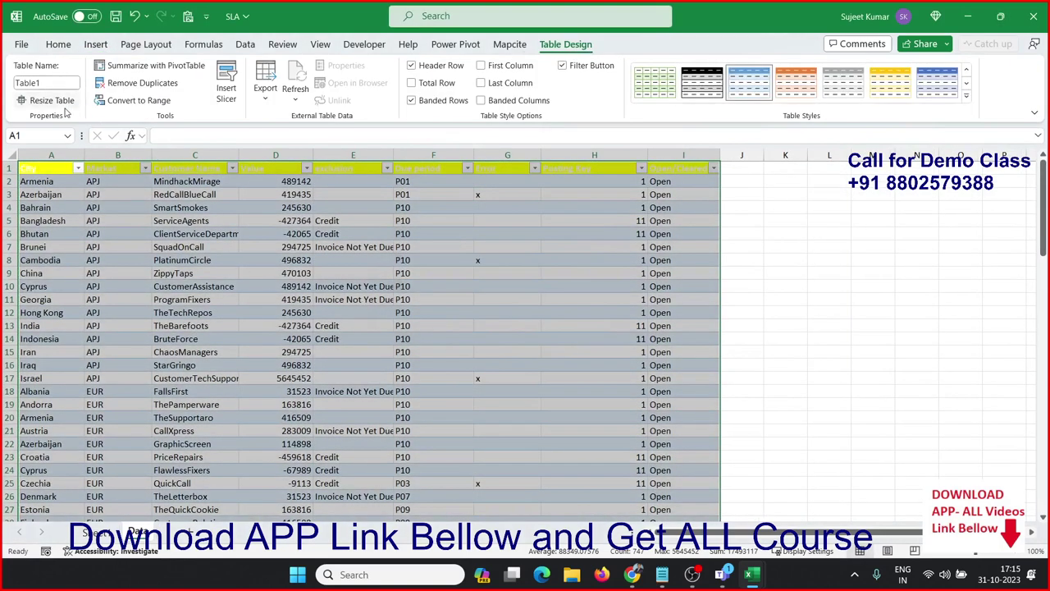
- Apply a green banded style to Table1 from the Table Styles gallery
click(128, 183)
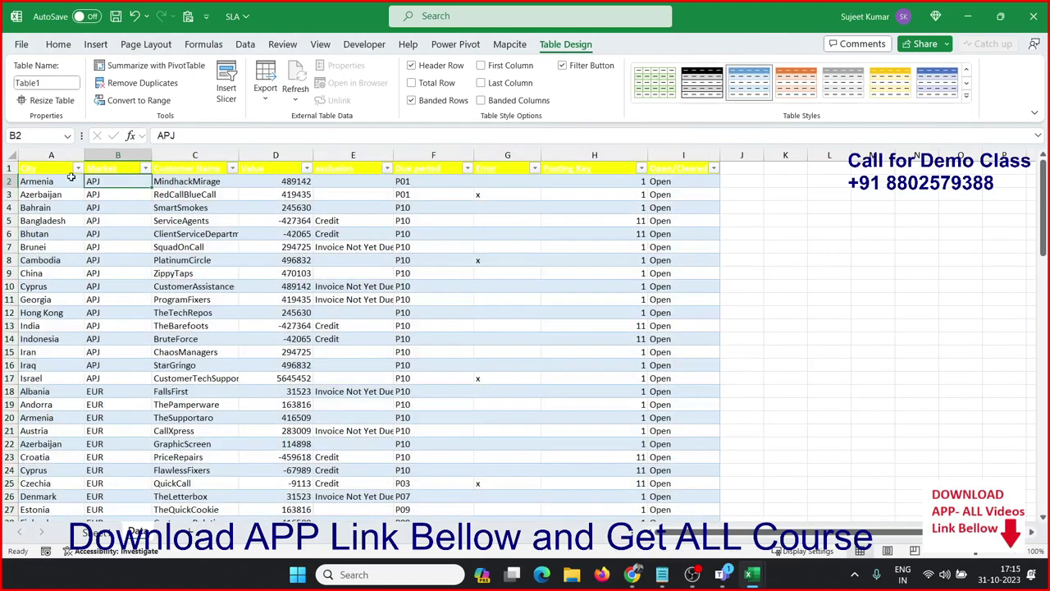
click(49, 169)
drag(49, 169, 685, 168)
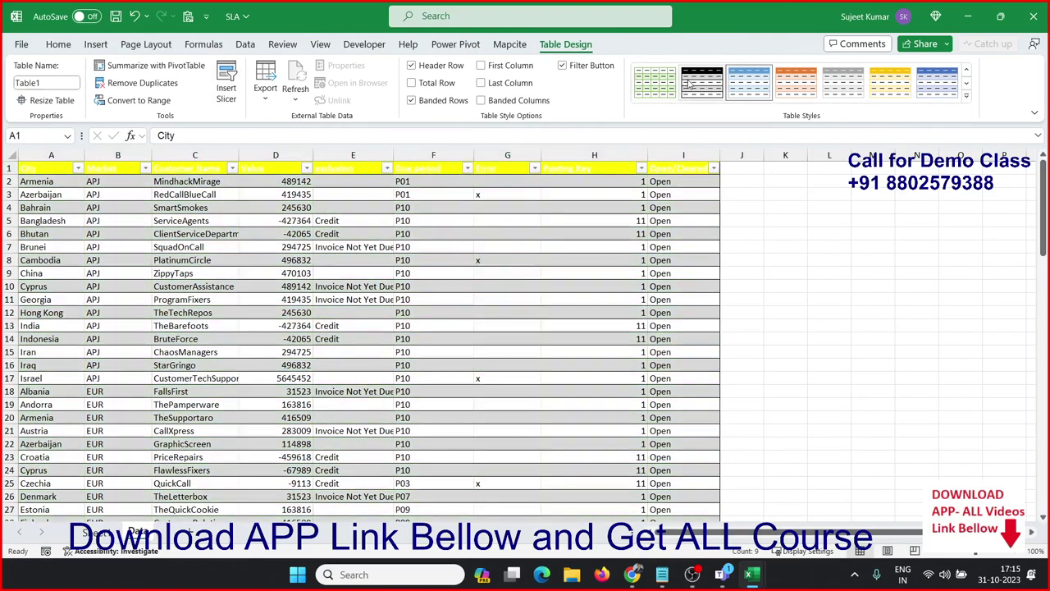
click(662, 82)
click(525, 219)
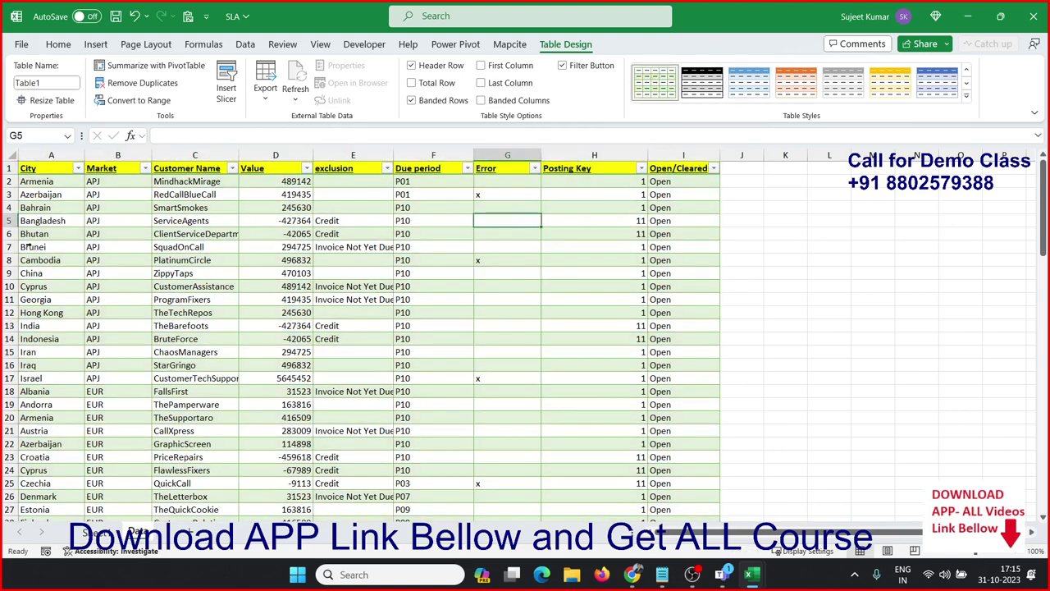
click(50, 173)
- Build a new-sheet PivotTable from Table1 summing Value by Market, then show the Data sheet
click(95, 44)
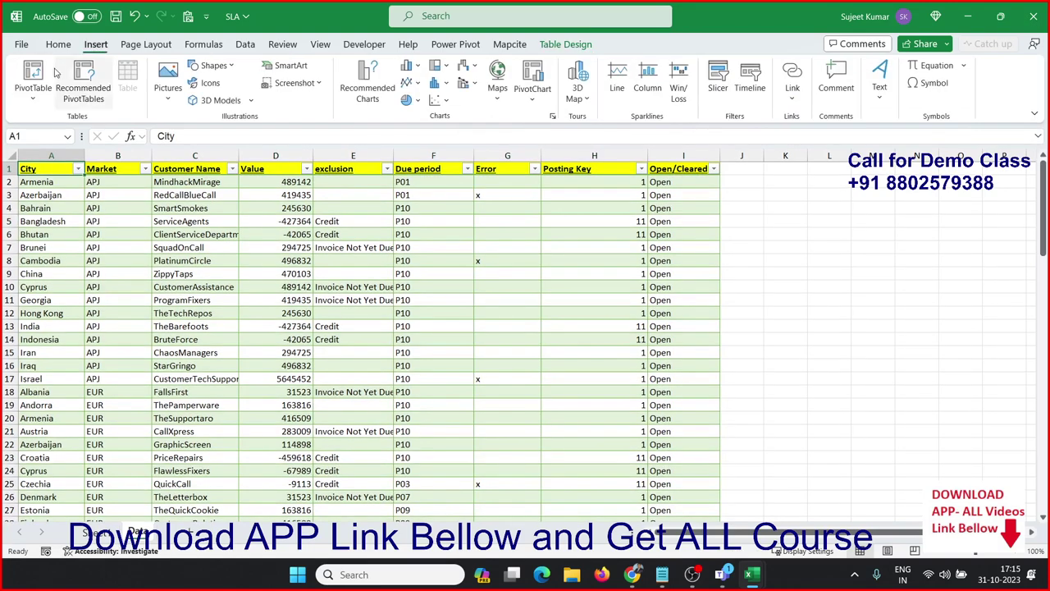
click(32, 82)
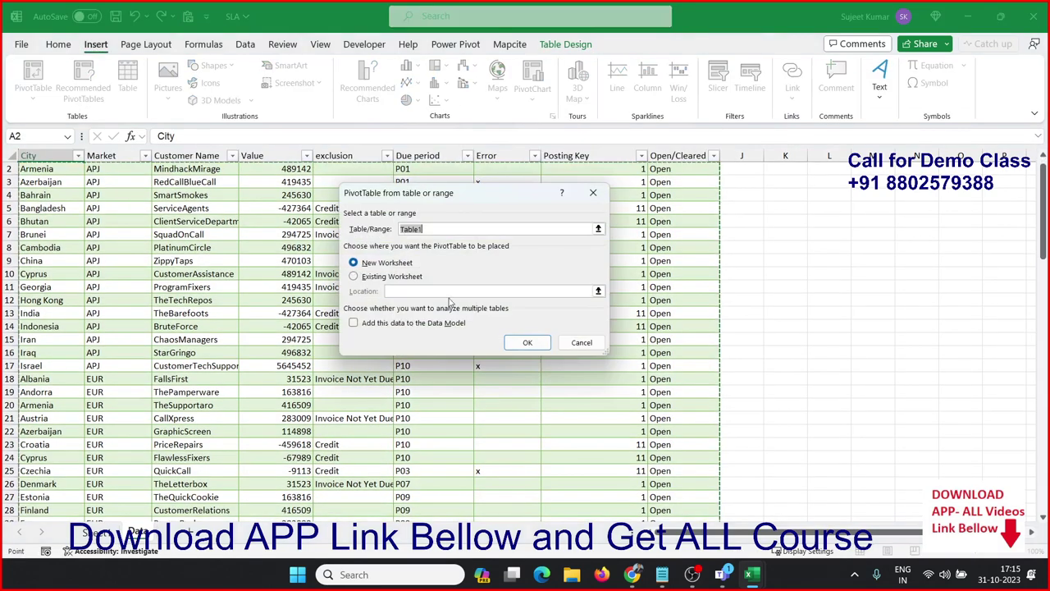
click(527, 343)
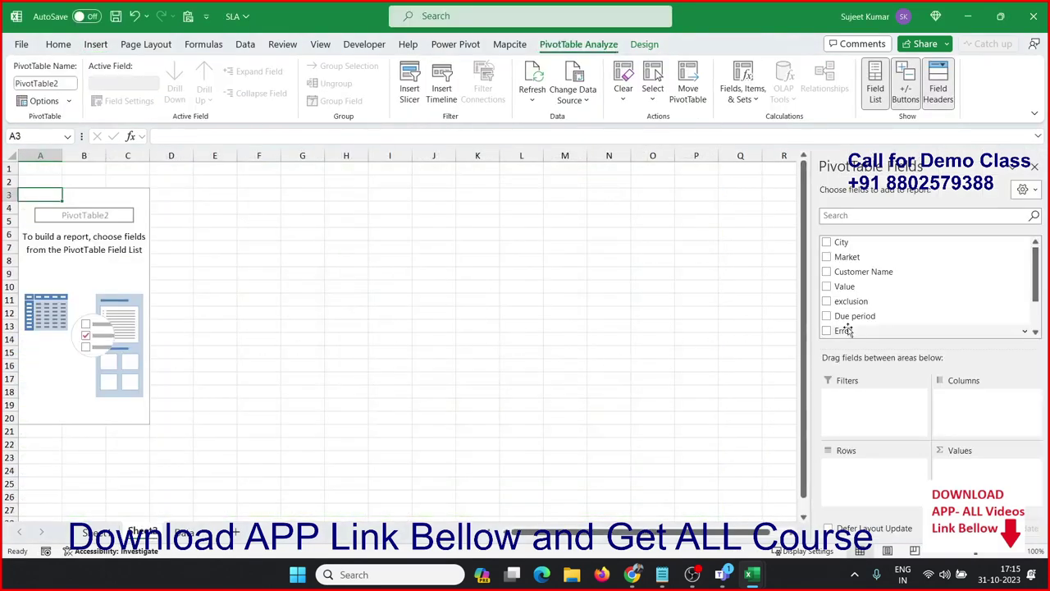
drag(846, 257, 874, 481)
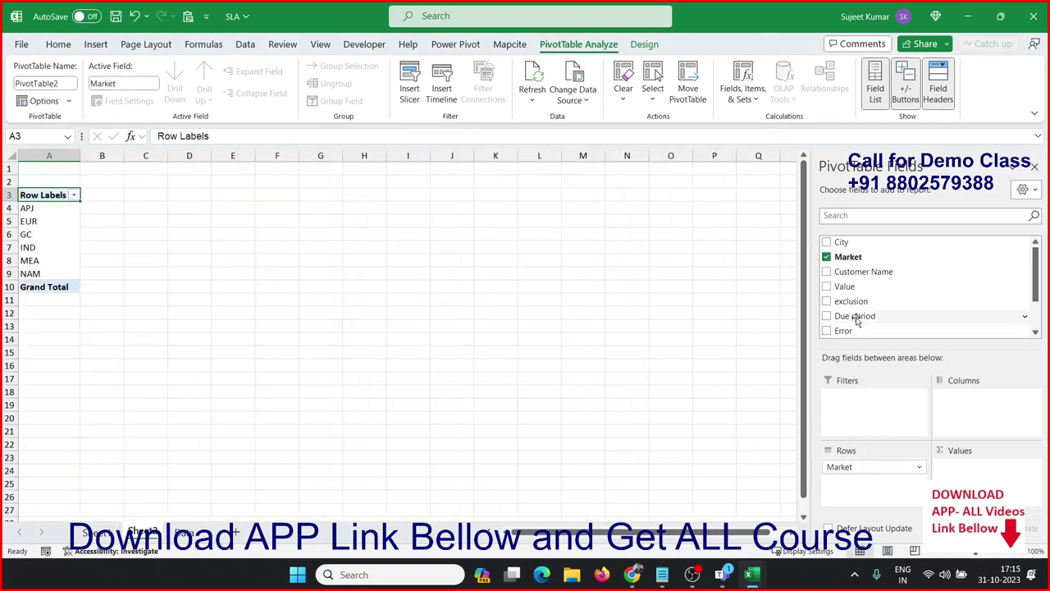
drag(850, 289, 964, 472)
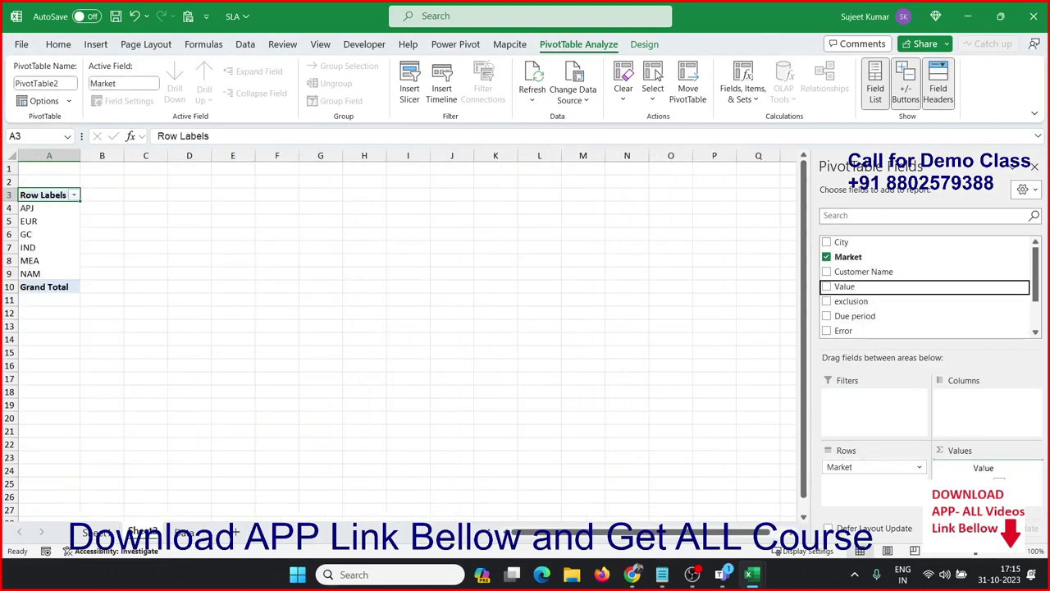
click(101, 533)
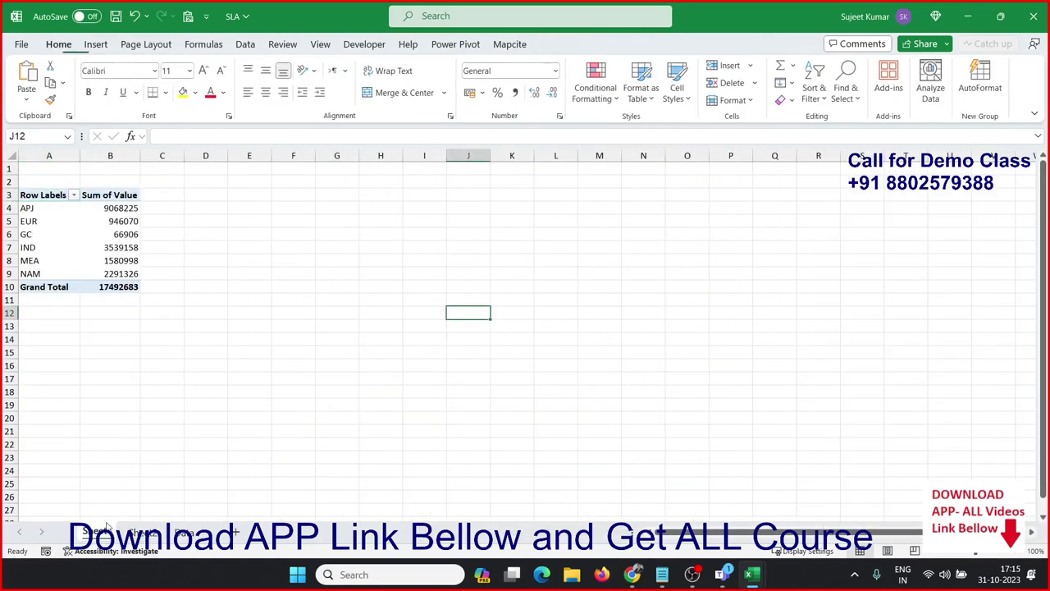
click(185, 534)
- Enter SRL, SRL, SRL and 54654 into A101:D101, below the last data row
click(73, 402)
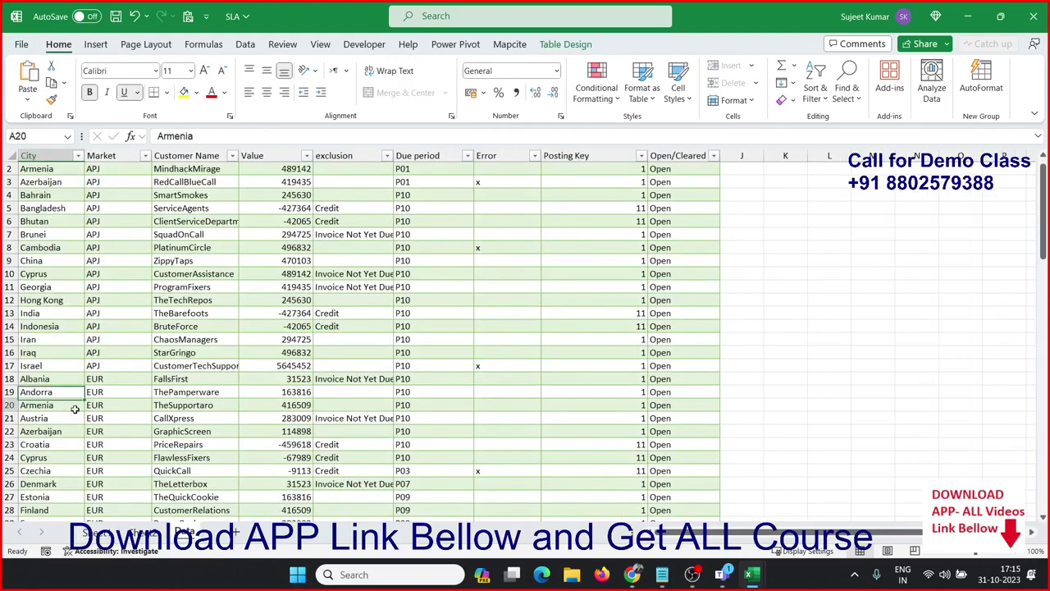
key(ctrl+Down)
key(Down)
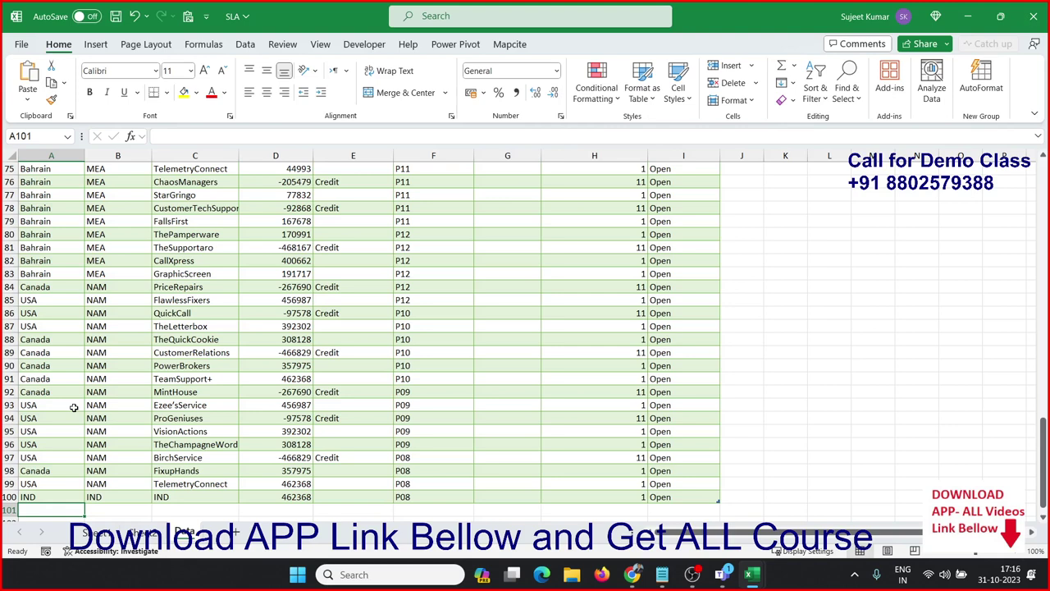
text(SRL)
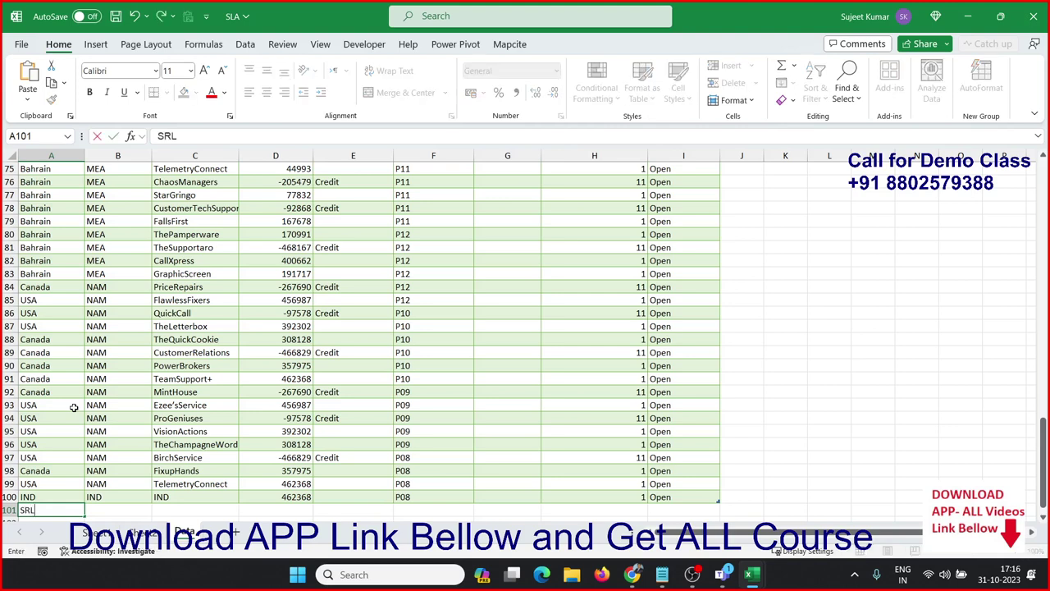
key(Tab)
text(SRL)
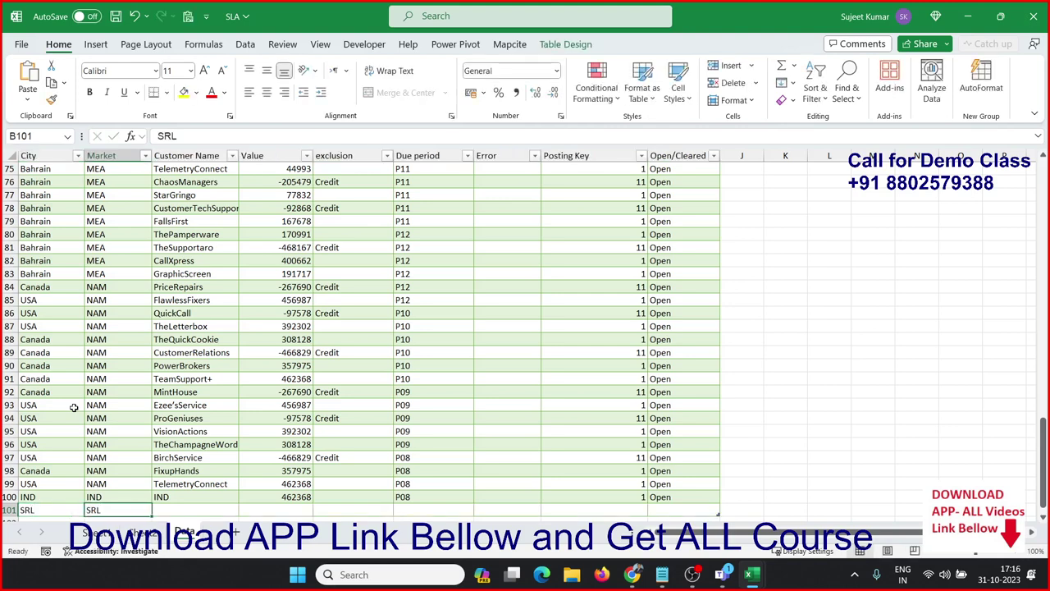
key(Tab)
text(SRL)
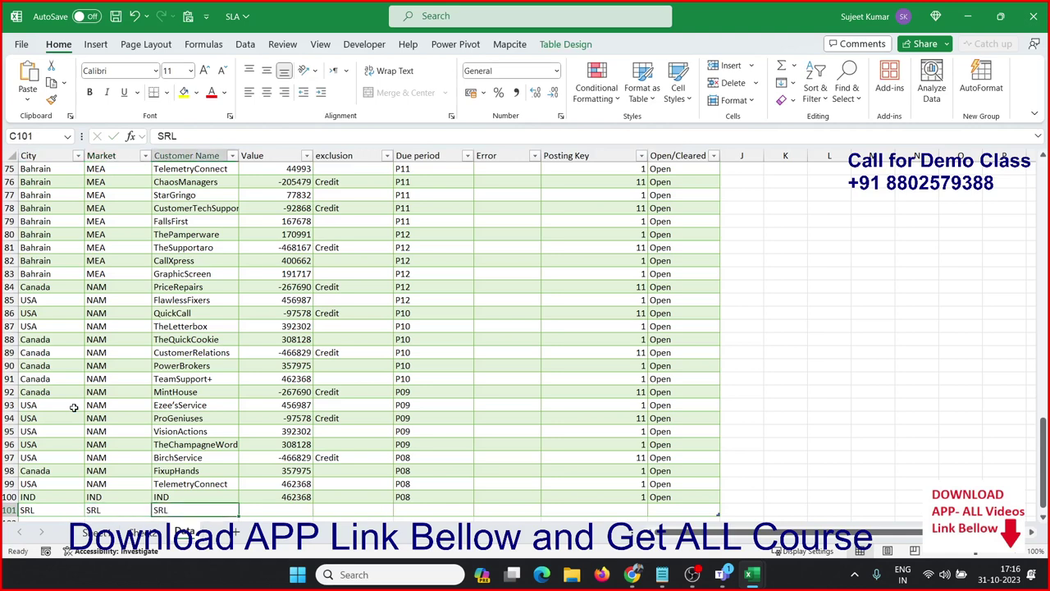
key(Tab)
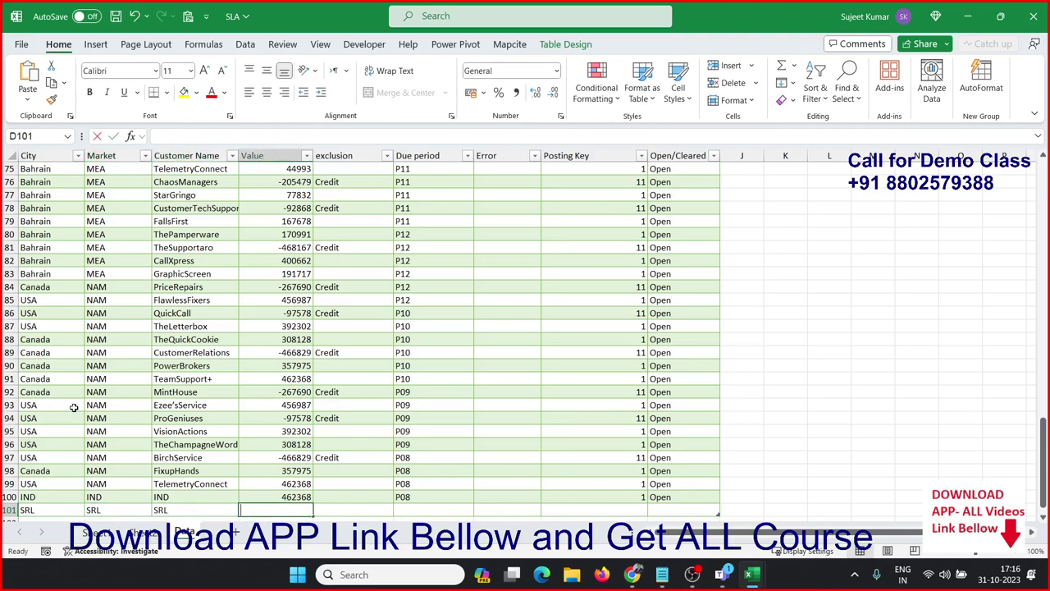
text(54654)
key(Tab)
key(Tab)
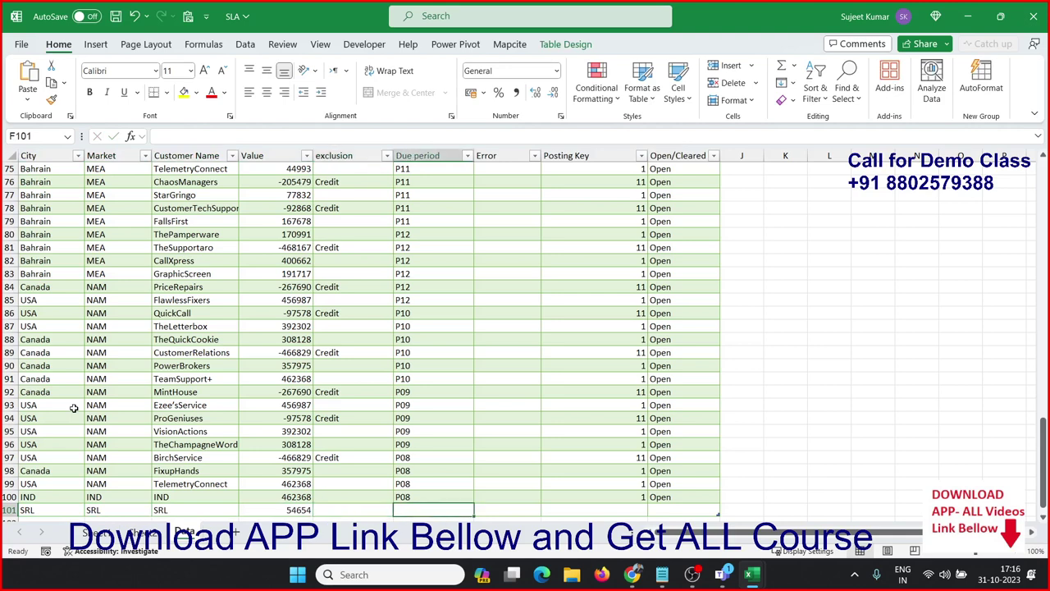
- Fill F101:I101 down from row 100 (P08, 1, Open), then view the pivot sheet
key(shift+Right)
key(shift+Right)
key(shift+Right)
key(shift+Right)
key(shift+Left)
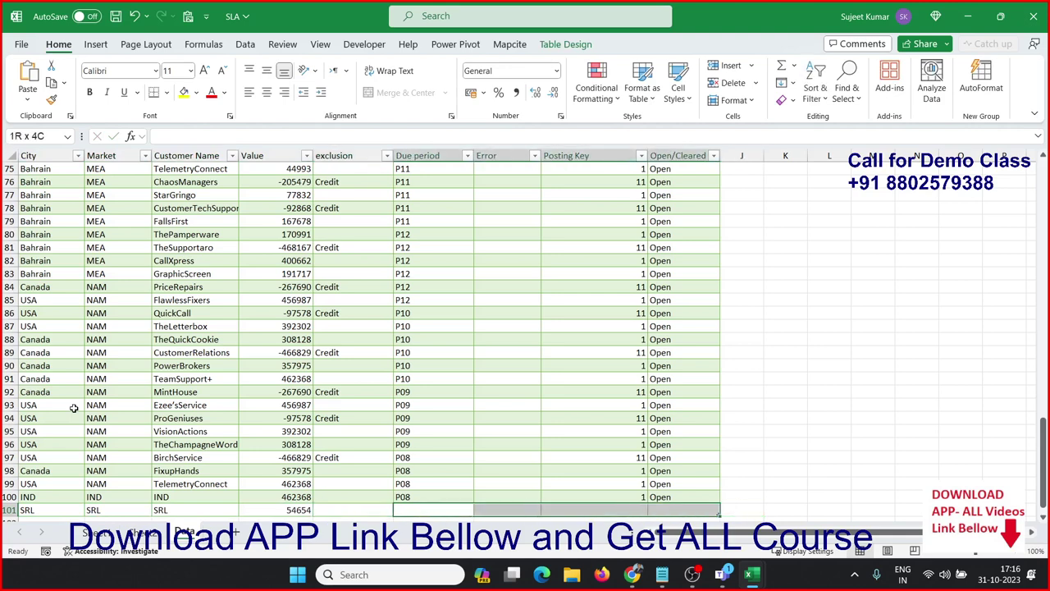
key(ctrl+d)
click(124, 380)
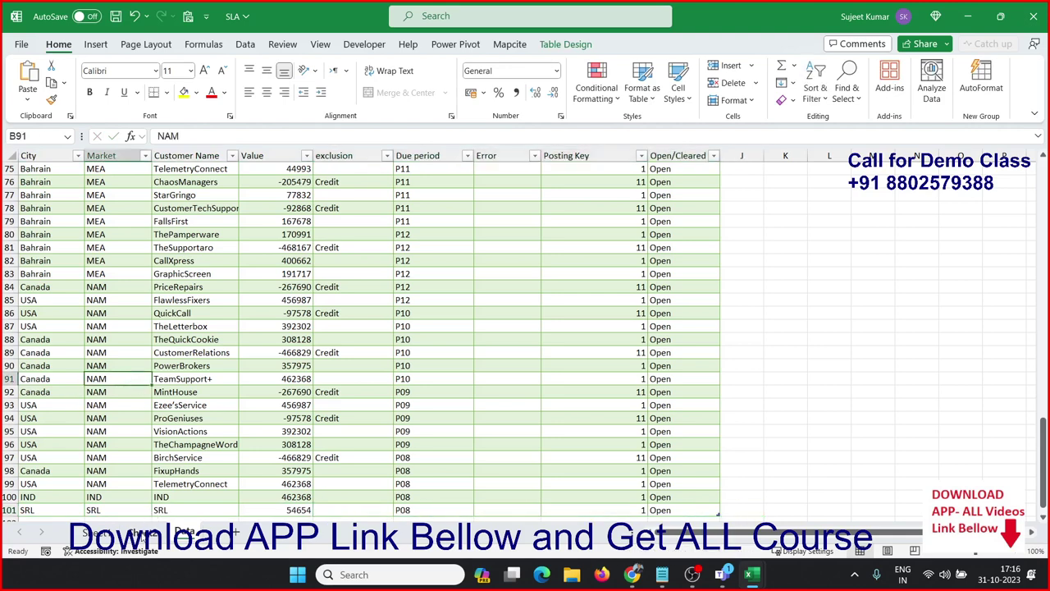
key(ctrl+Page_Up)
- Check the pivot's Market totals and confirm the Data table now includes row 101
click(128, 244)
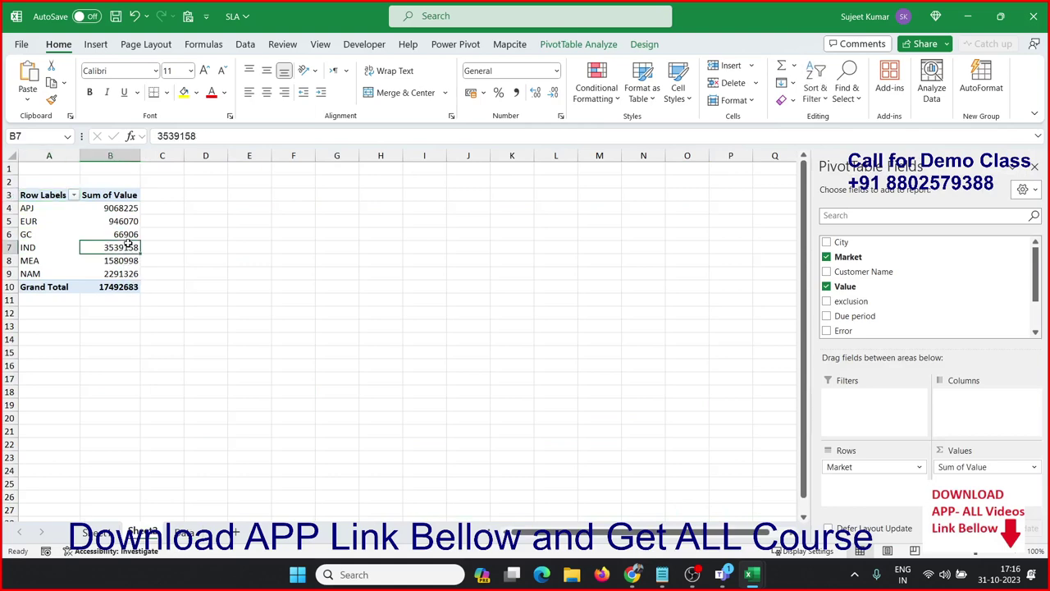
click(131, 237)
click(185, 532)
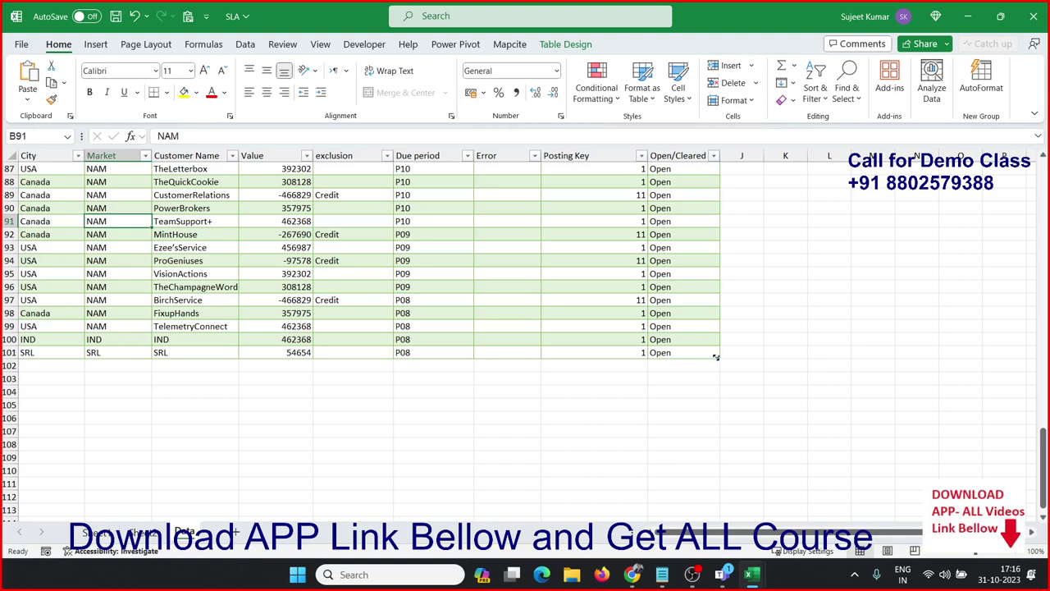
mouse_move(715, 357)
mouse_down()
mouse_move(701, 376)
mouse_move(701, 320)
mouse_move(717, 357)
mouse_up()
click(164, 533)
- Refresh the pivot so SRL shows 54654 and the Grand Total is 17547337
right_click(112, 259)
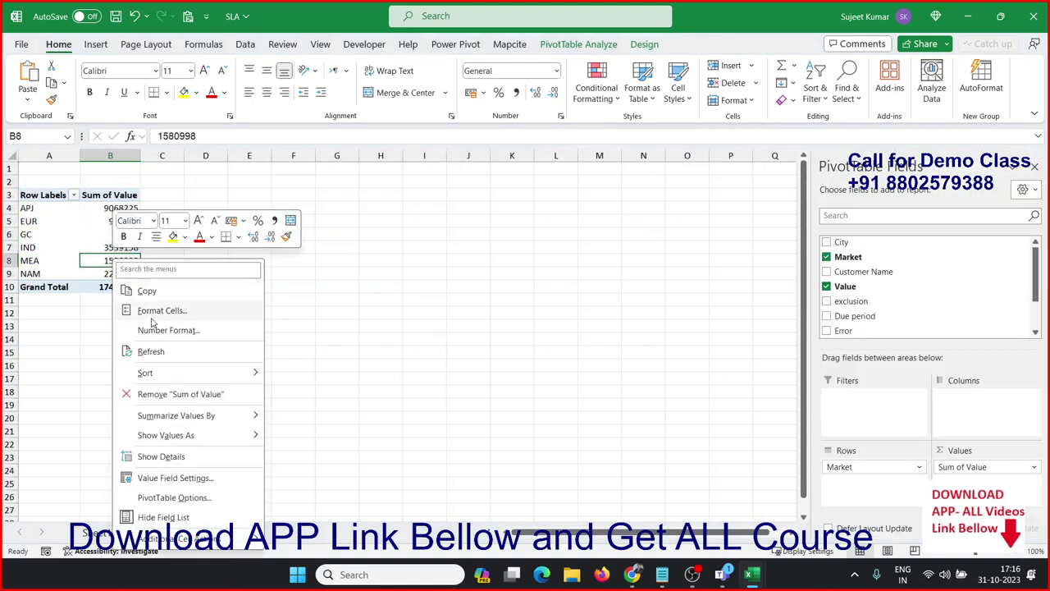
click(148, 353)
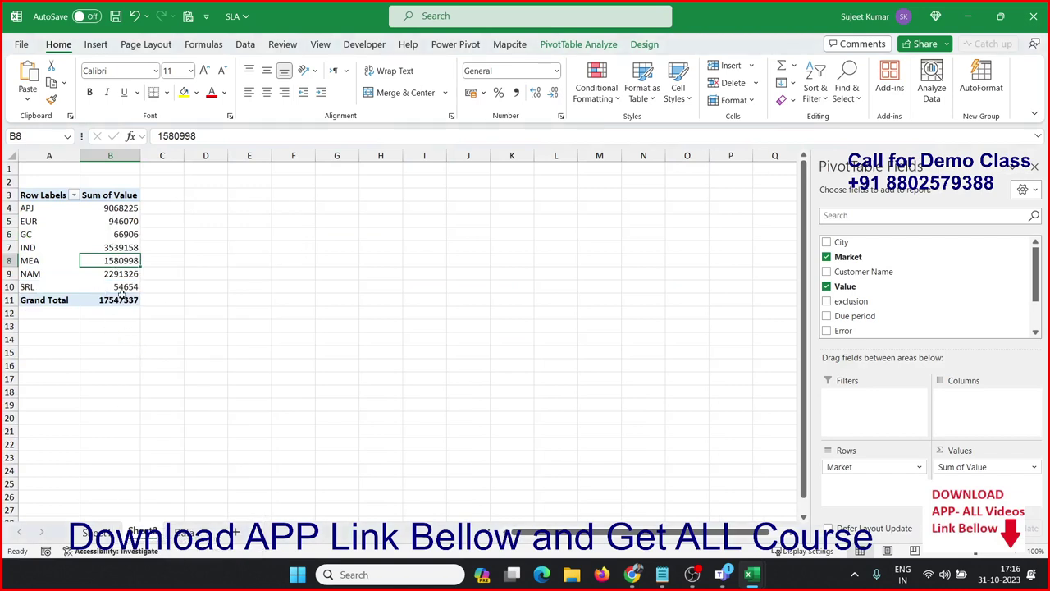
drag(132, 287, 3, 279)
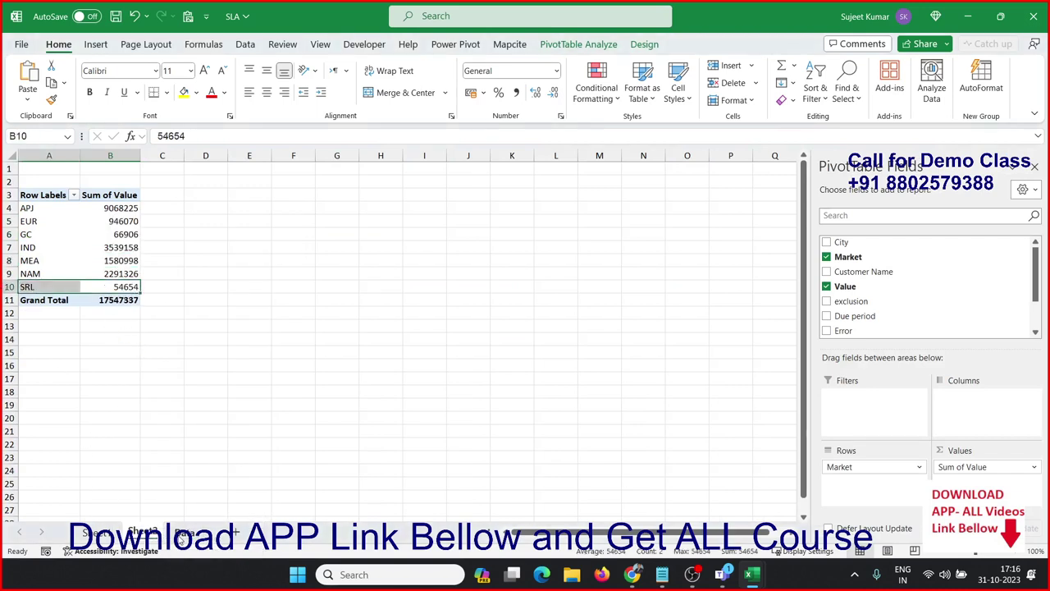
click(182, 535)
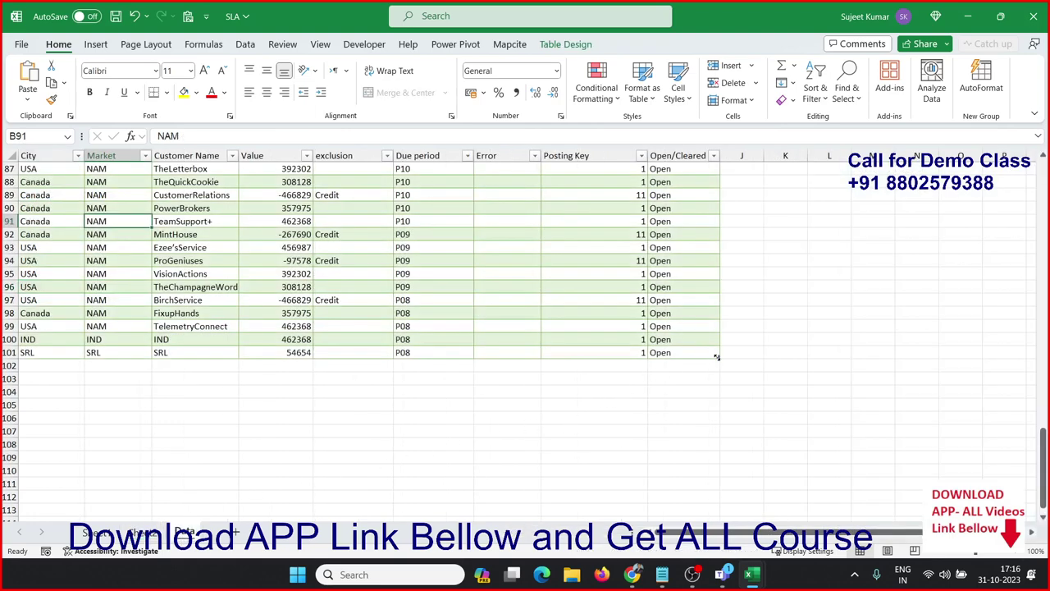
- Deselect the data table and add a new blank Sheet3
drag(716, 357, 723, 361)
click(201, 443)
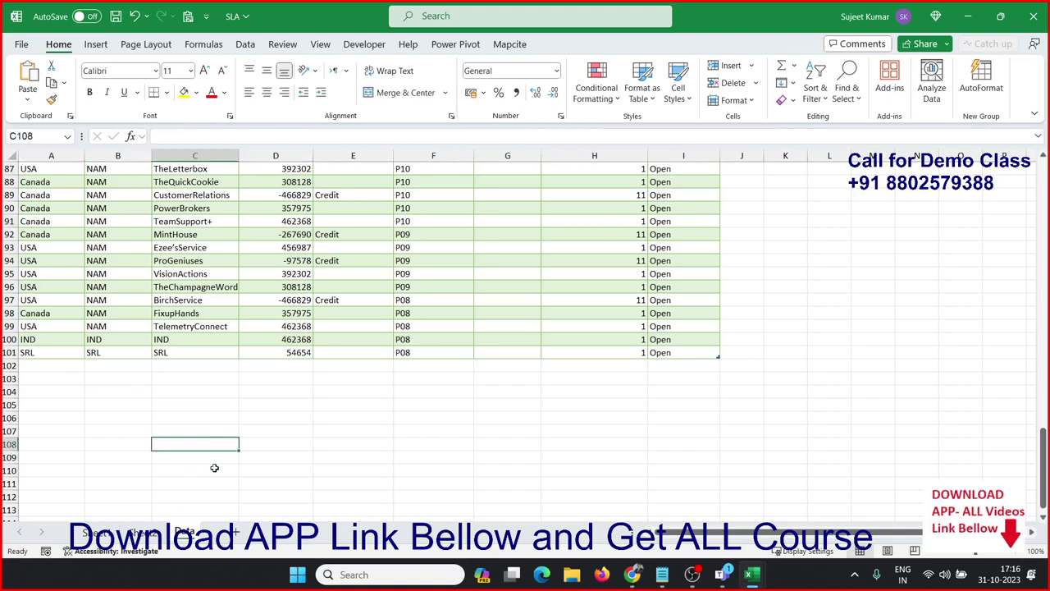
click(238, 532)
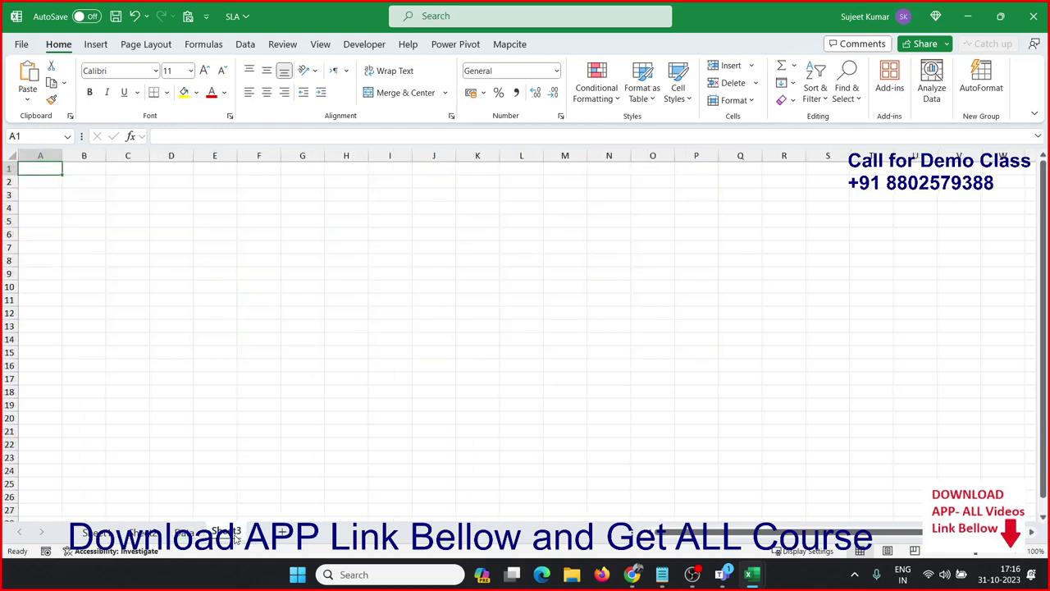
- Start an Insert PivotTable, cancel the range dialog, and list the other data source options
click(96, 46)
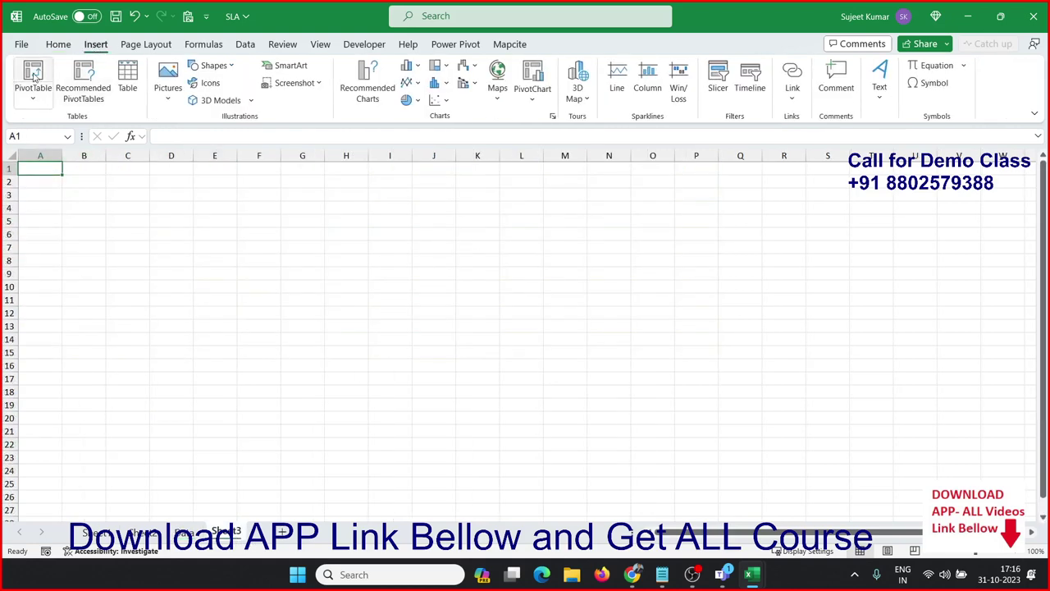
click(33, 76)
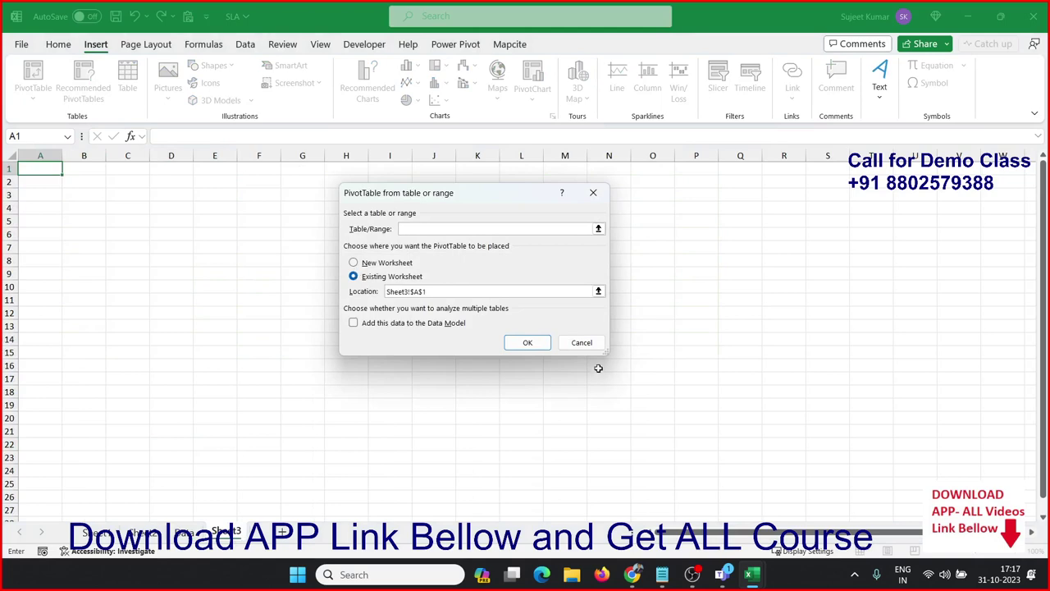
click(582, 342)
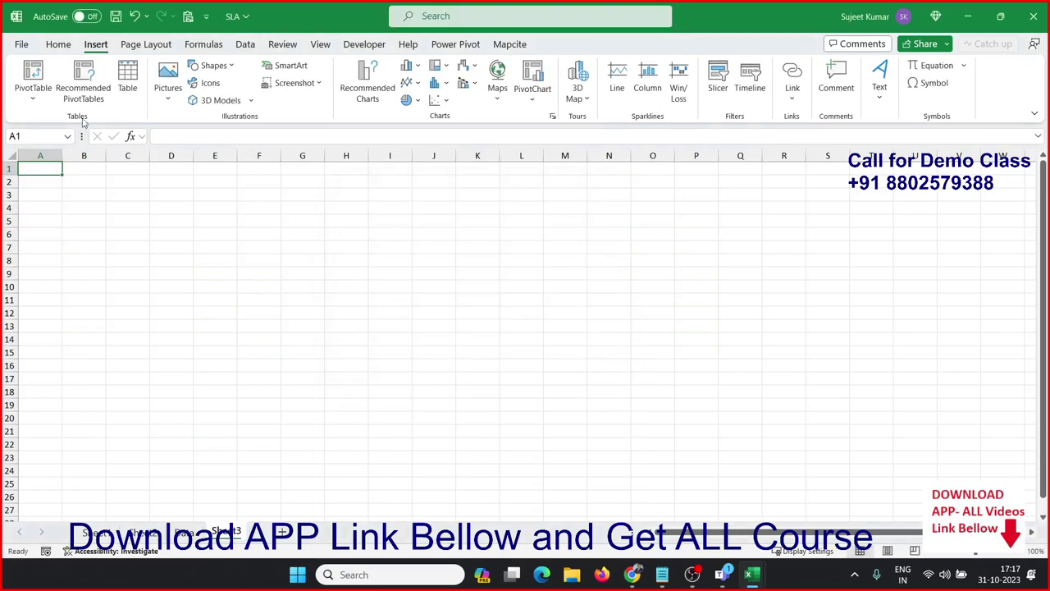
click(36, 104)
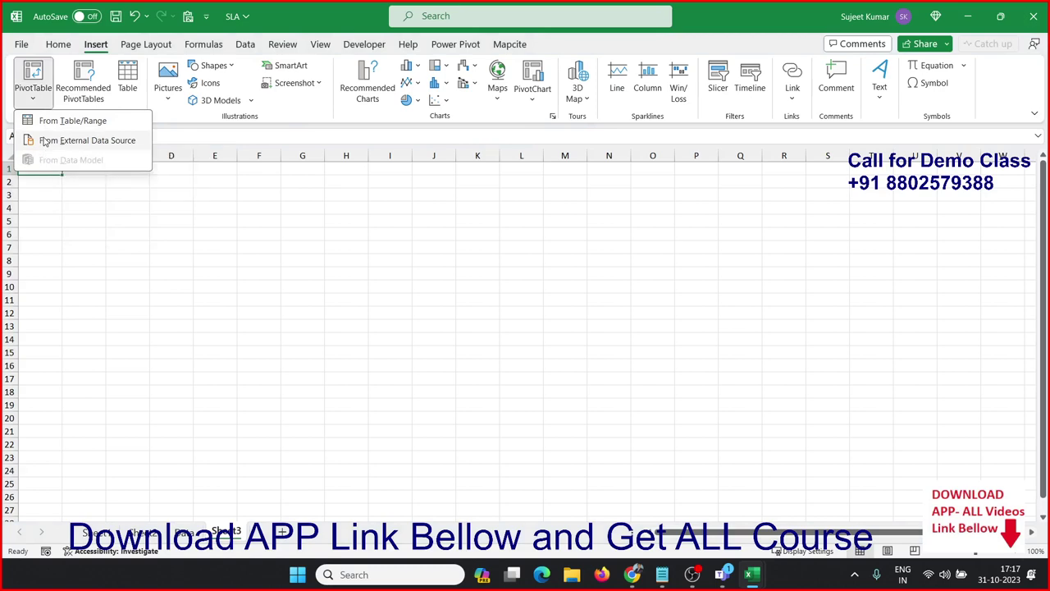
- Choose From External Data Source, browse to the SLA workbook on D:, and accept its Data$ table
click(45, 142)
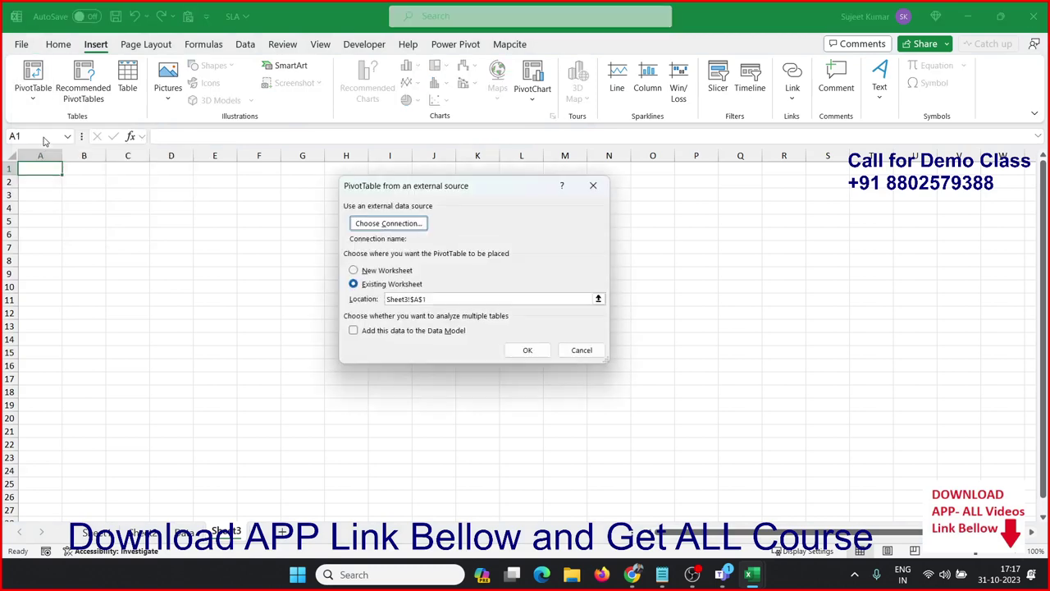
click(361, 223)
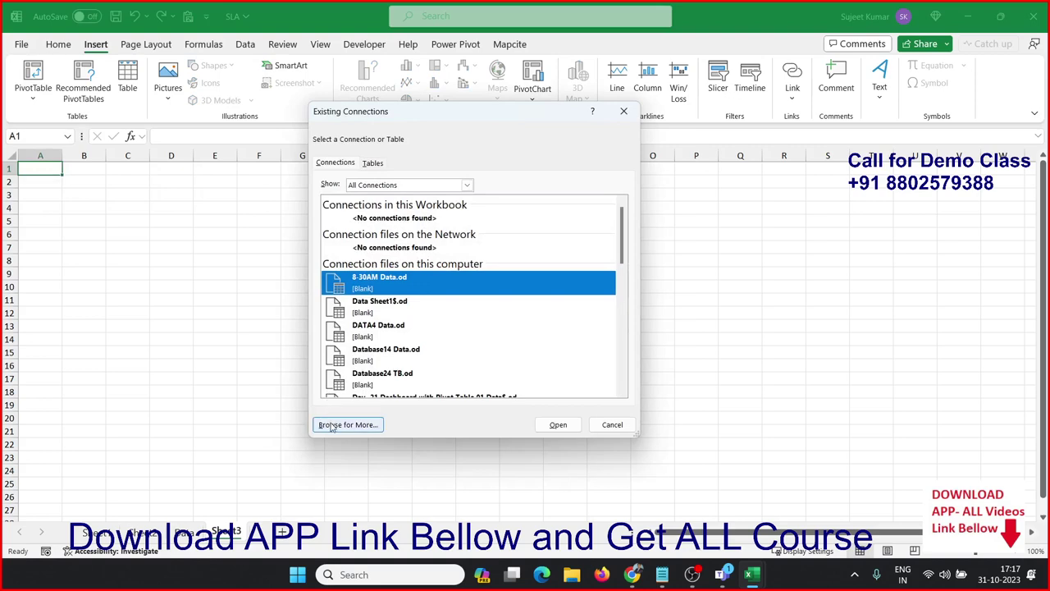
click(348, 424)
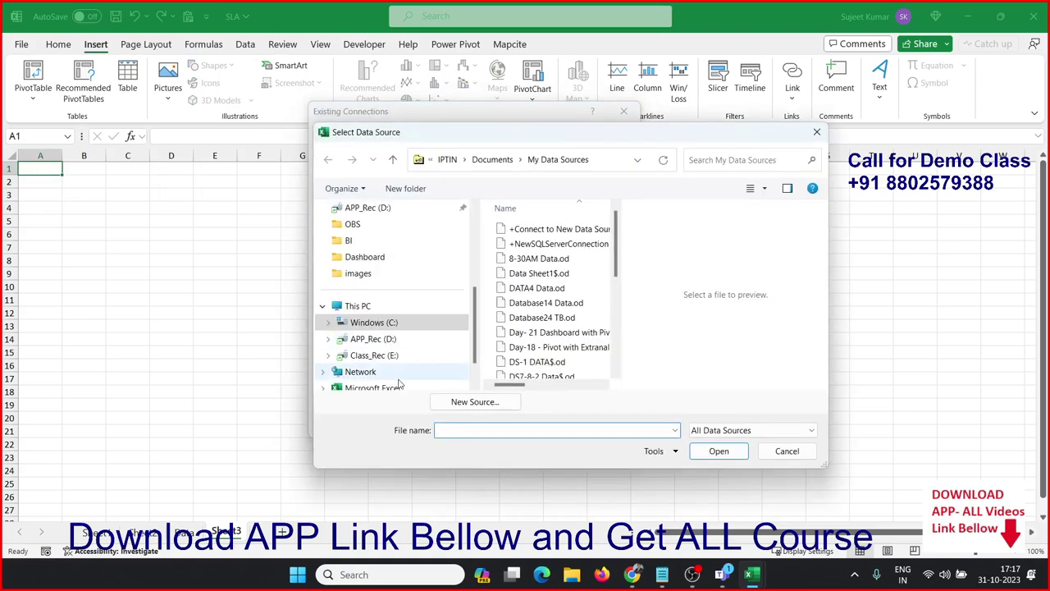
click(379, 340)
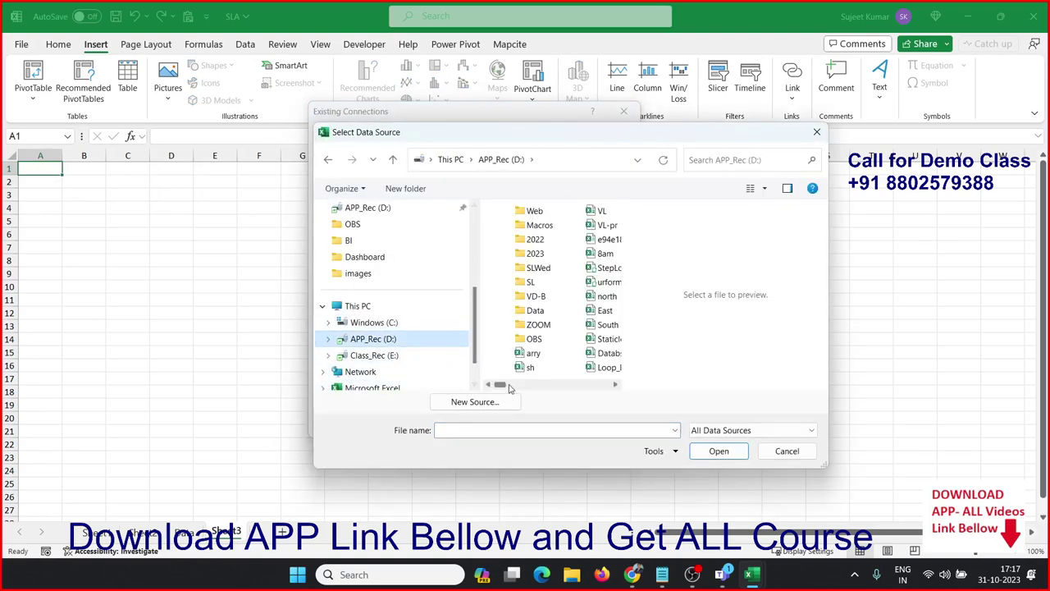
drag(495, 386, 615, 386)
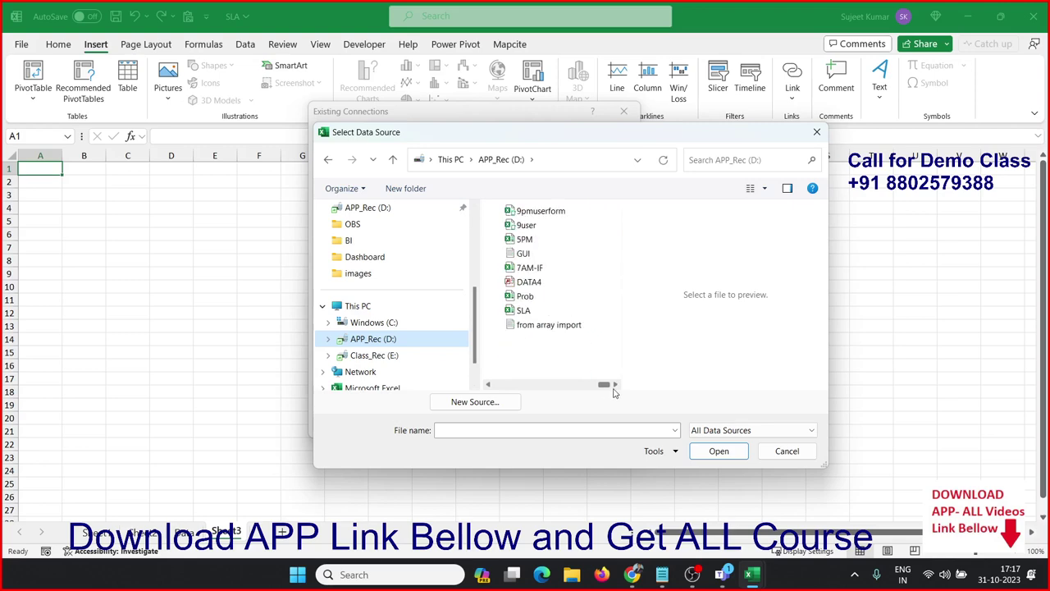
click(525, 311)
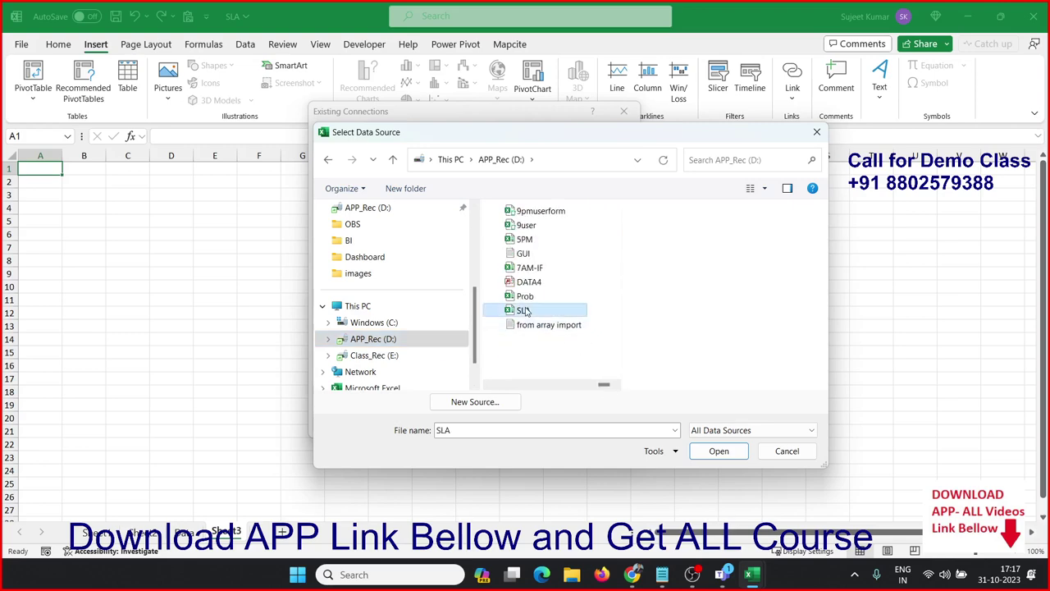
click(718, 451)
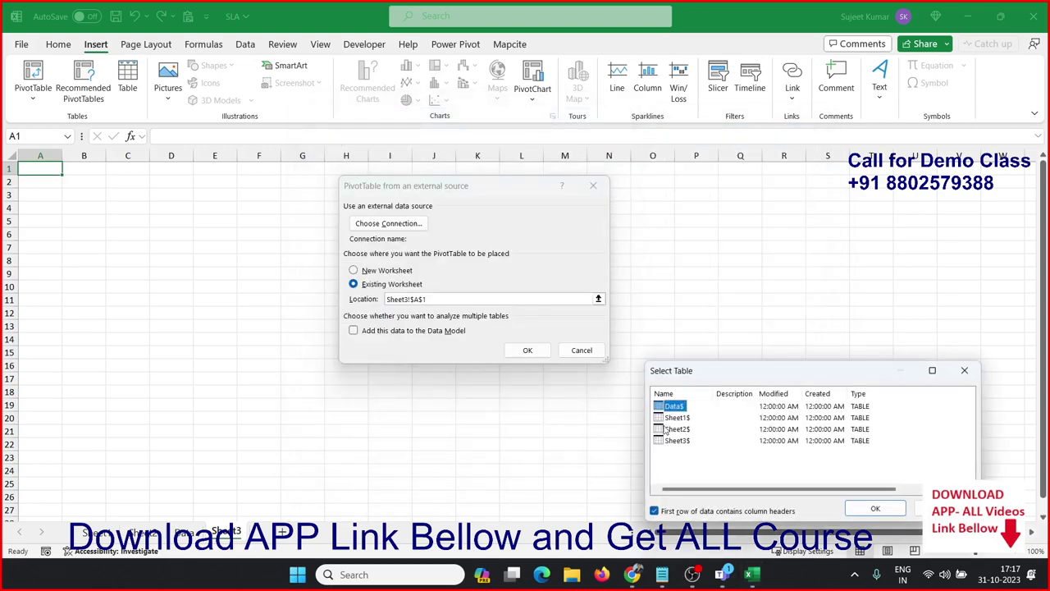
click(859, 509)
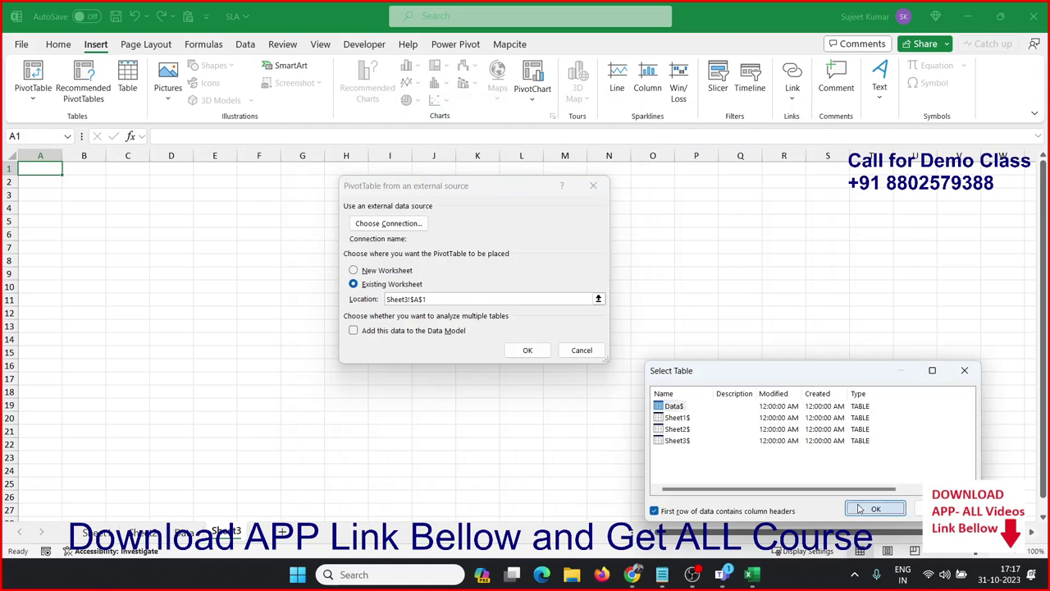
- Place the pivot at Sheet3 A1 with Market rows and Sum of Value, then show the Data sheet
click(528, 350)
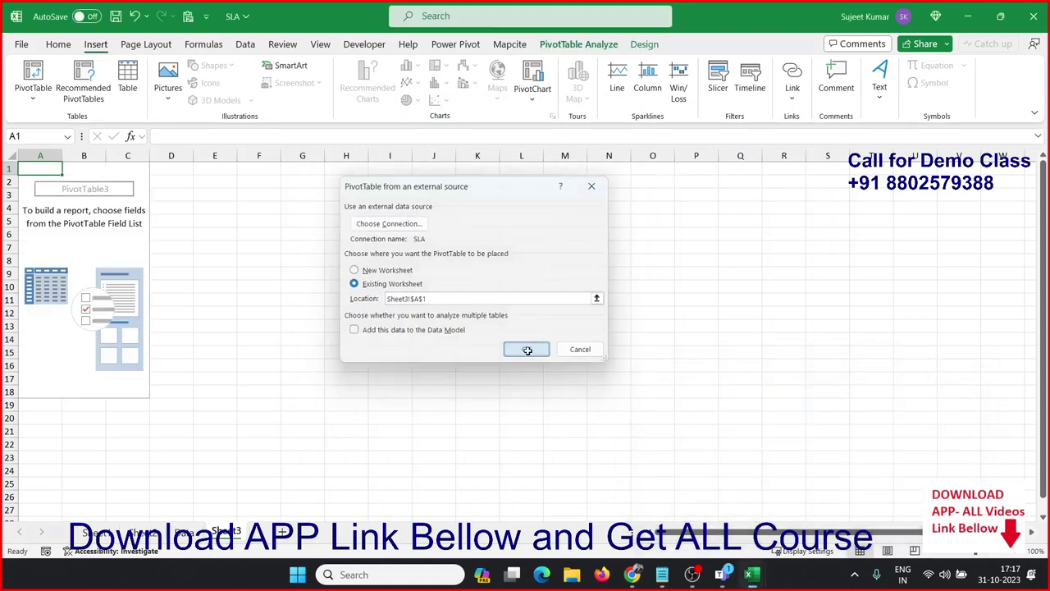
click(849, 316)
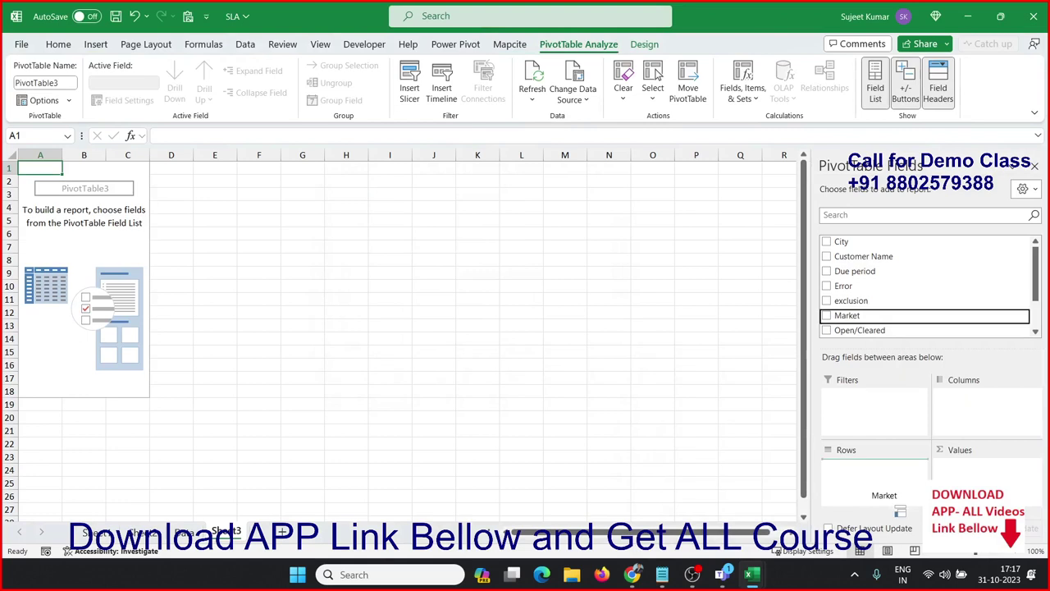
scroll(866, 283, down, 4)
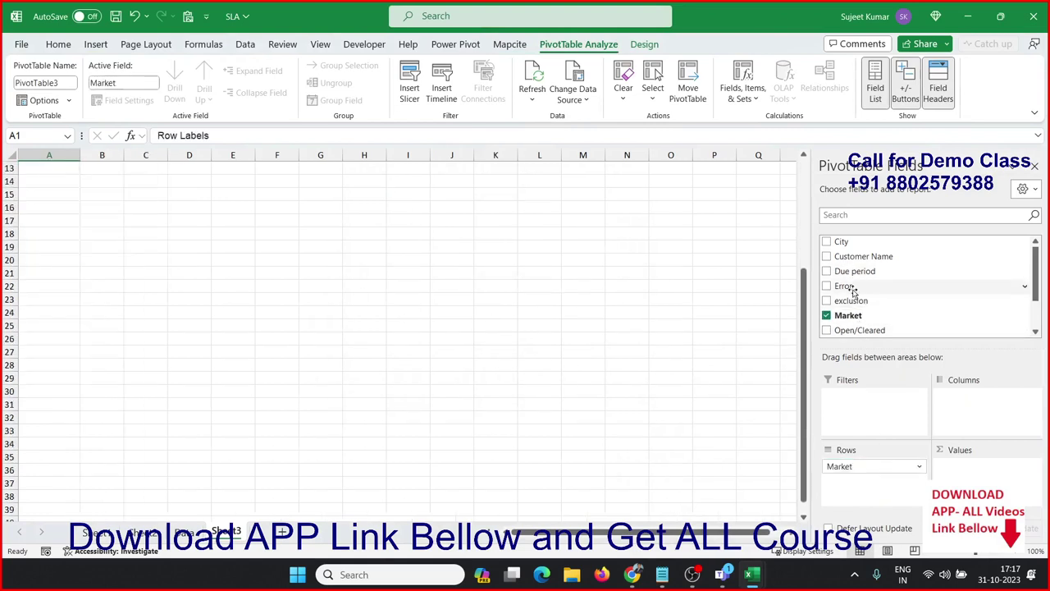
scroll(853, 283, down, 2)
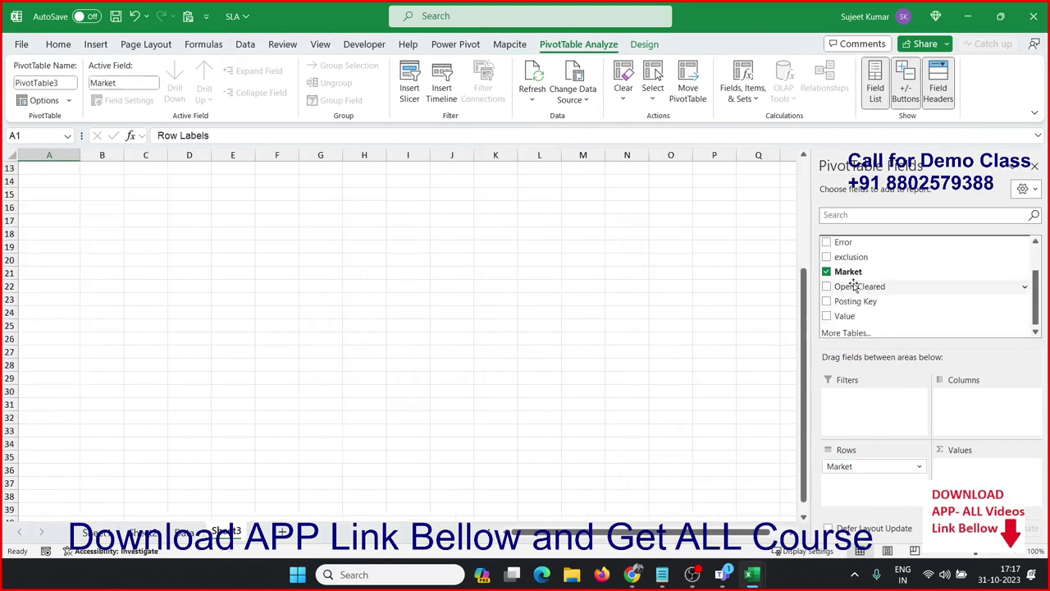
click(850, 314)
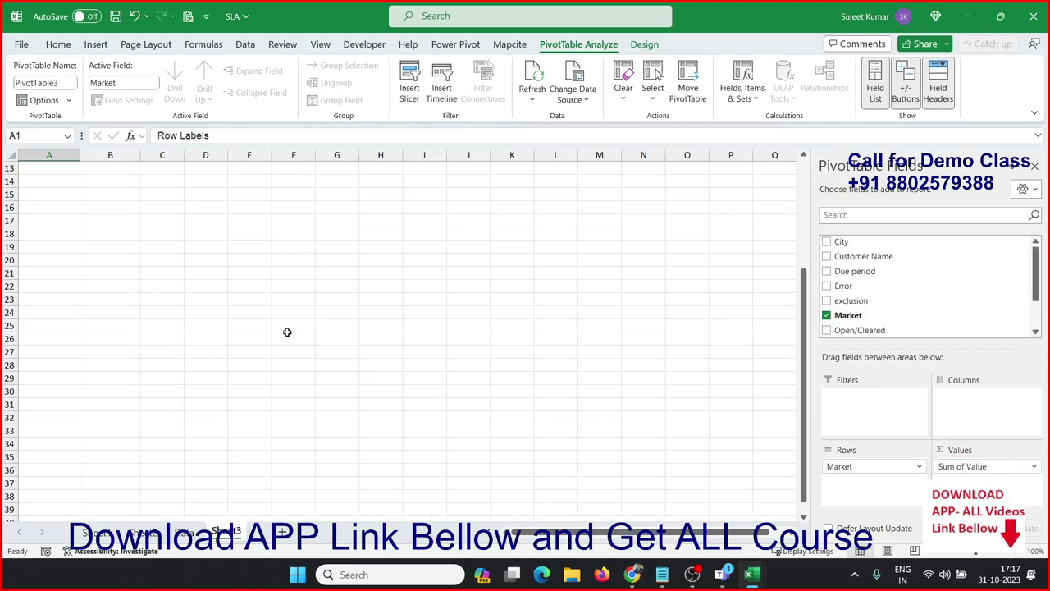
click(87, 274)
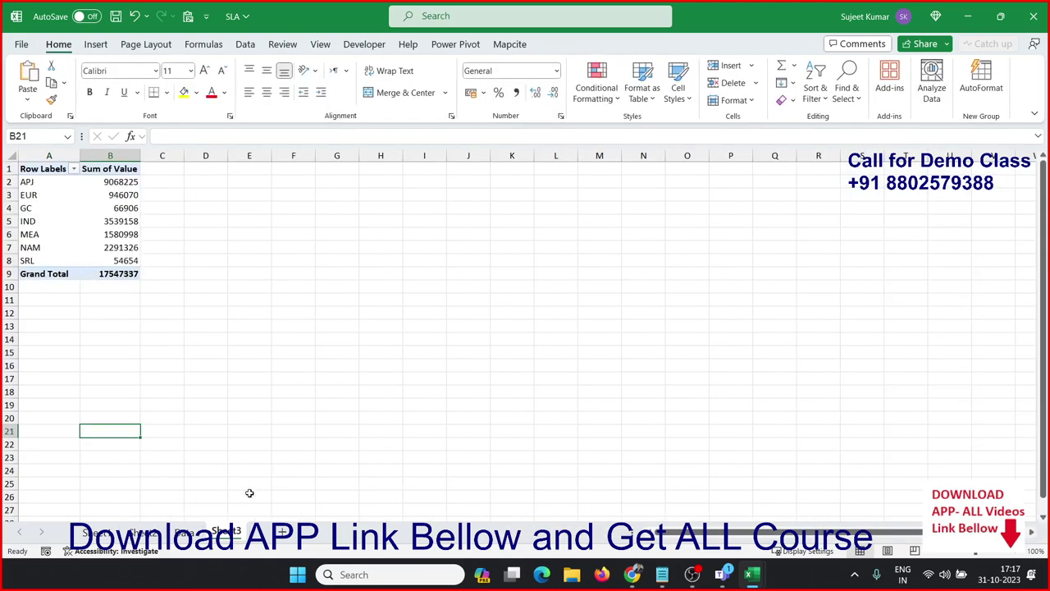
click(191, 534)
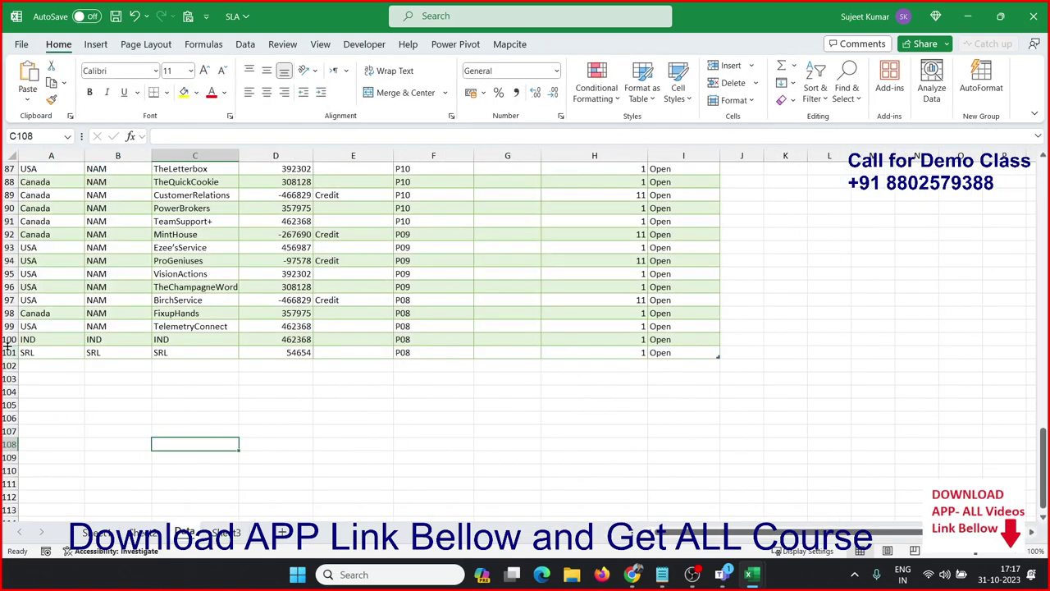
- Copy the SRL record from row 101 down into row 102
drag(4, 353, 6, 365)
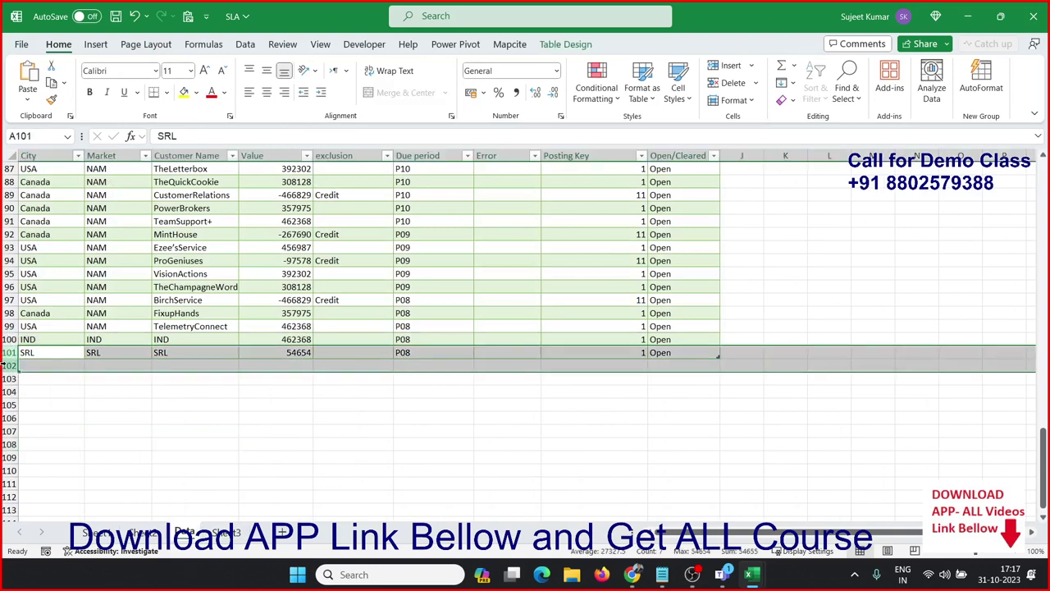
key(ctrl+d)
click(336, 397)
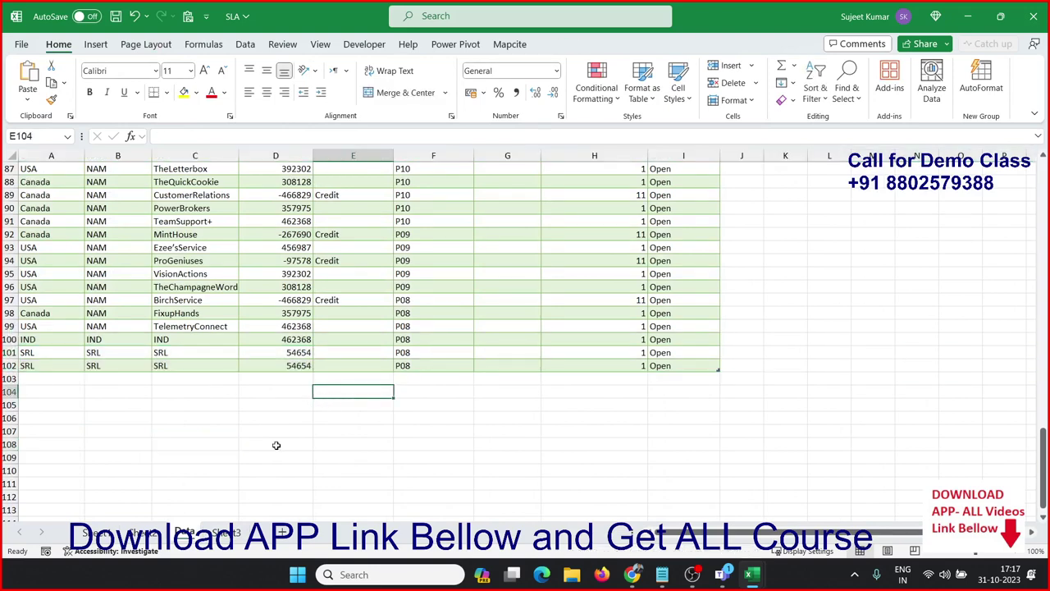
- Refresh PivotTable3 so SRL totals 109308 and the Grand Total 17601991, then return to Data
click(235, 534)
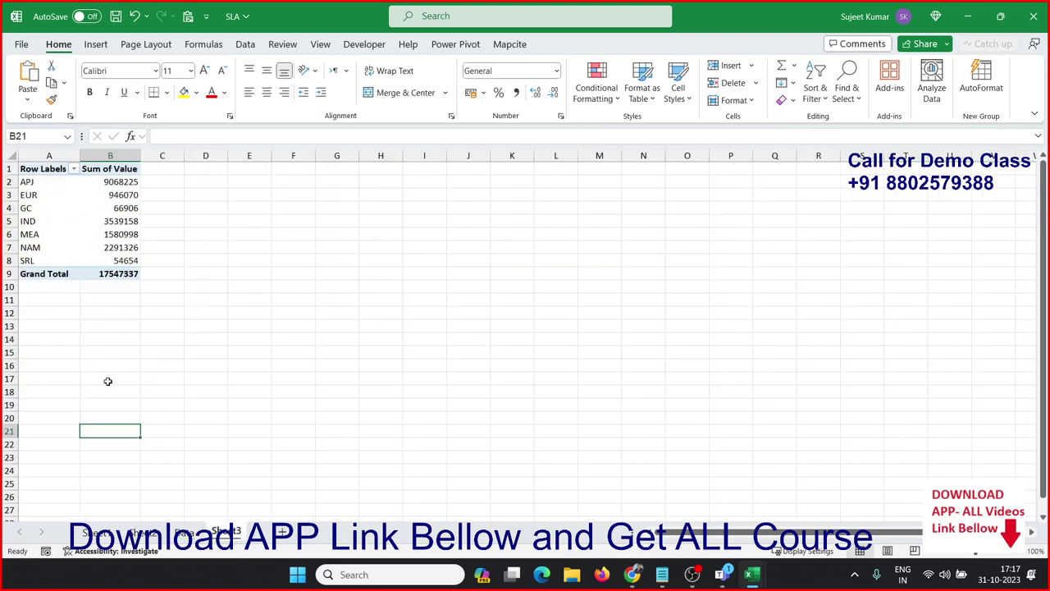
click(110, 260)
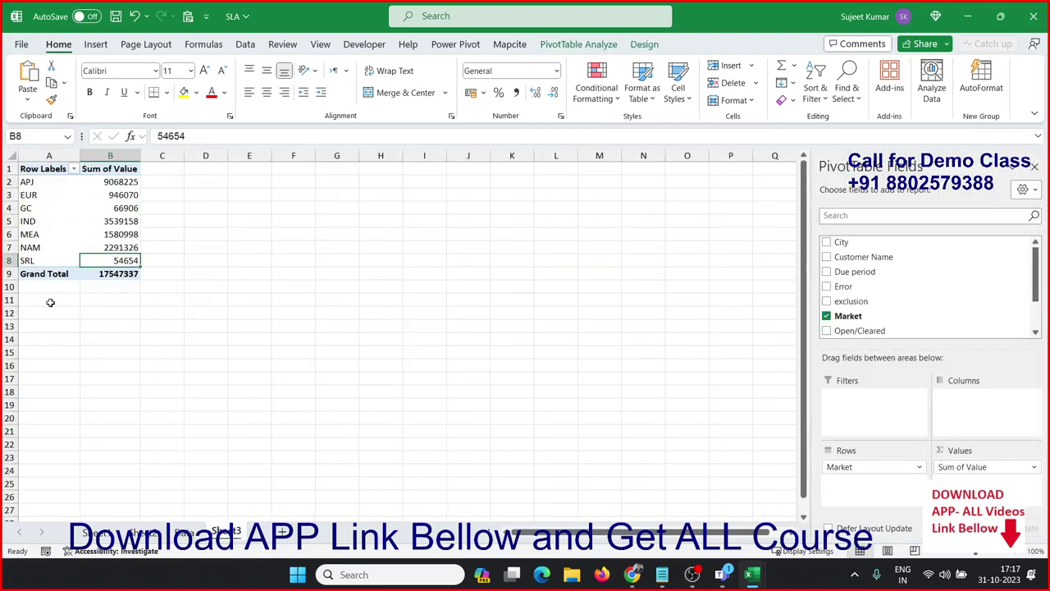
right_click(97, 200)
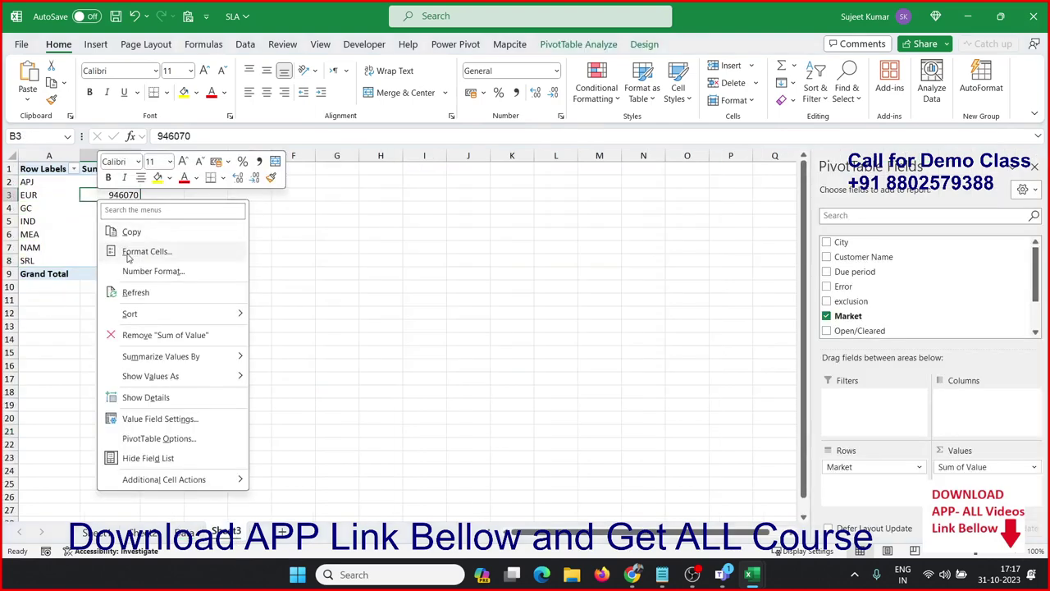
click(129, 292)
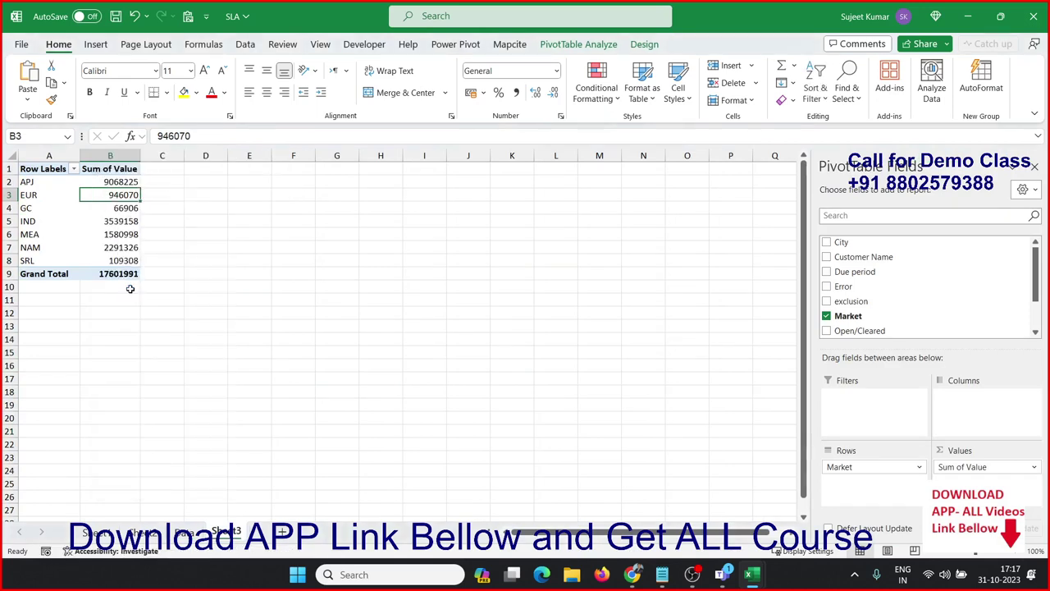
drag(123, 261, 33, 247)
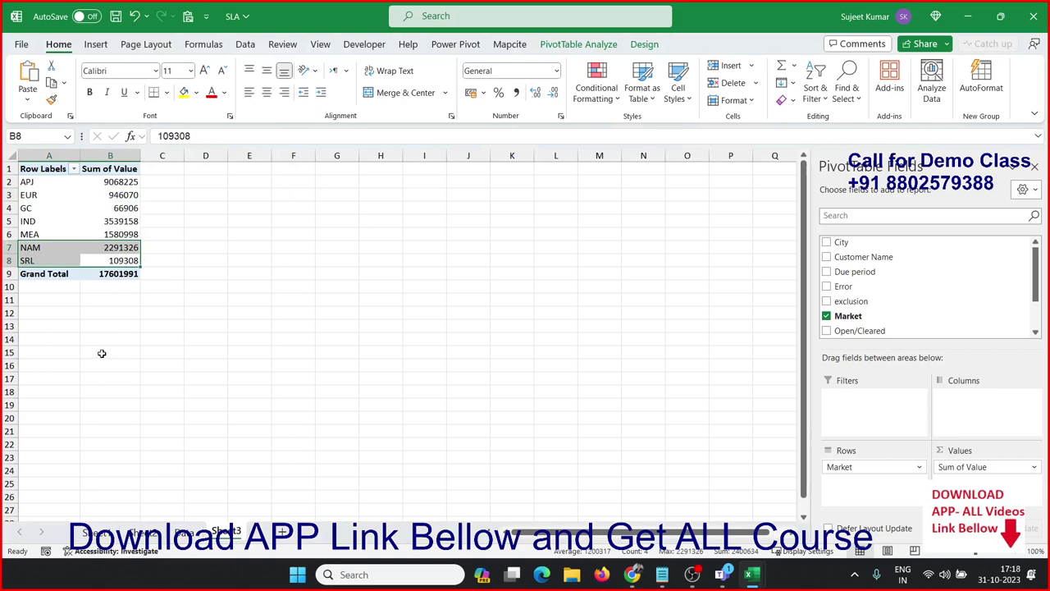
click(182, 531)
- Convert Table1 on the Data sheet to a plain range, confirming Yes, then show Sheet3
click(214, 299)
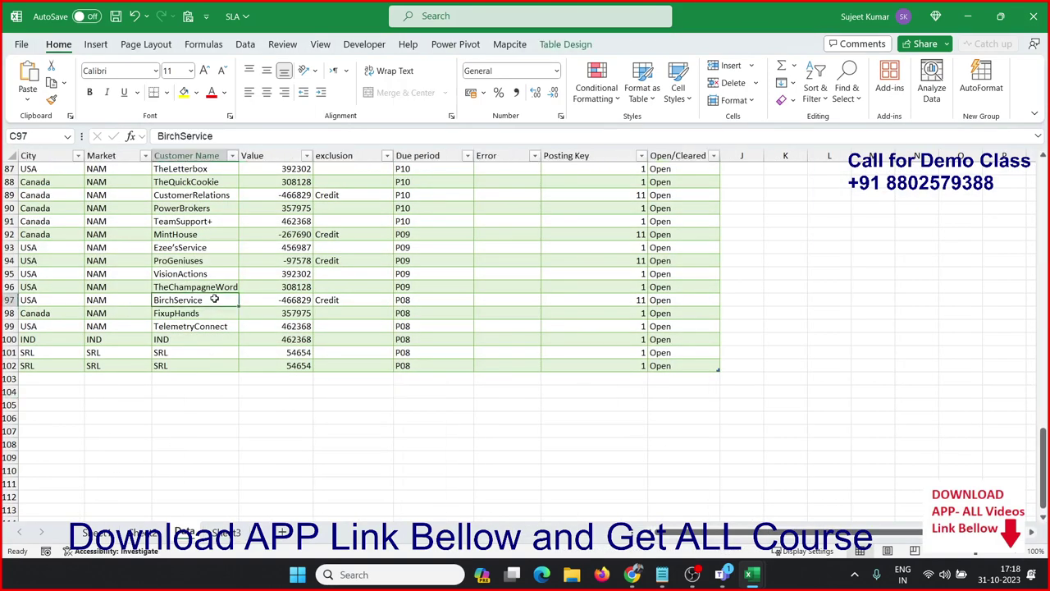
key(ctrl+Up)
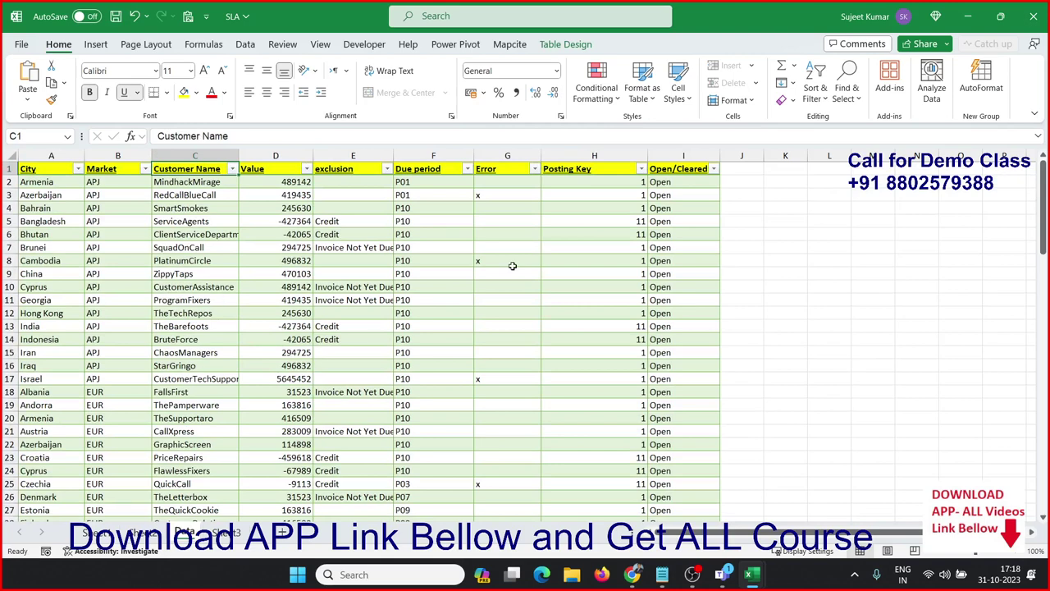
click(566, 44)
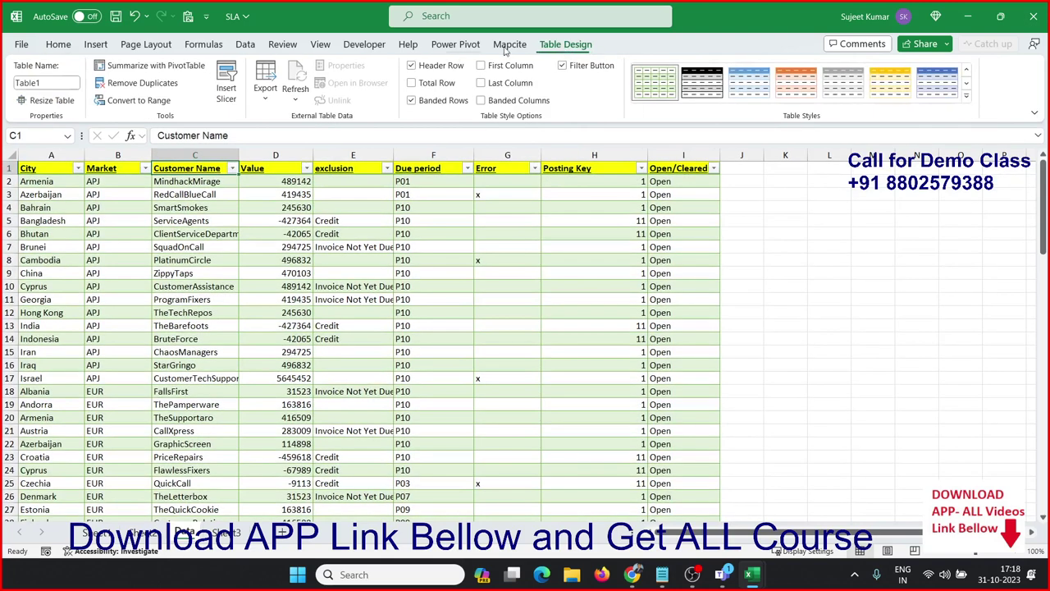
click(135, 100)
click(551, 314)
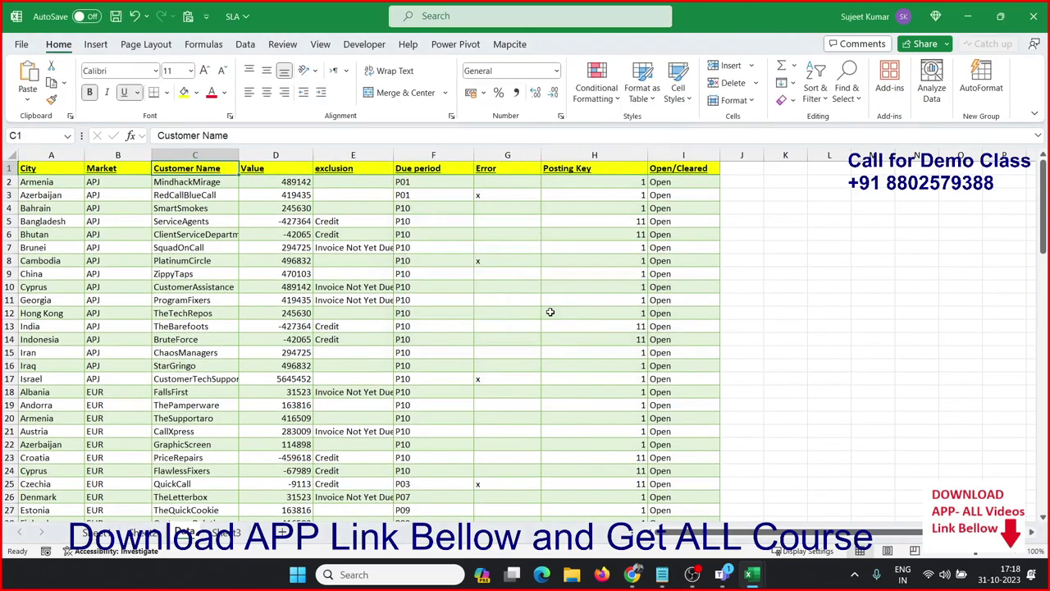
click(231, 532)
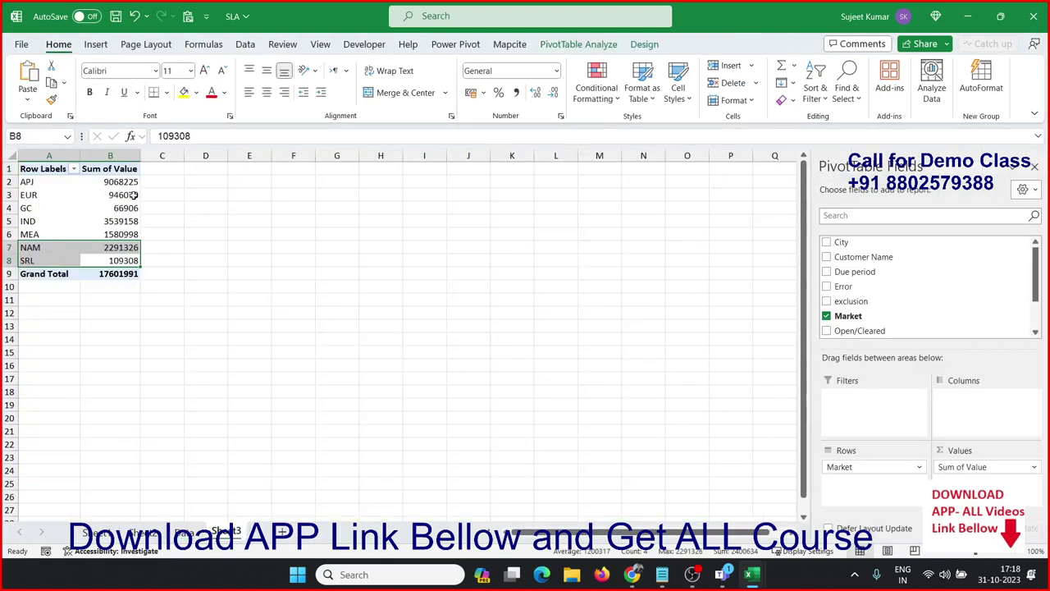
click(129, 197)
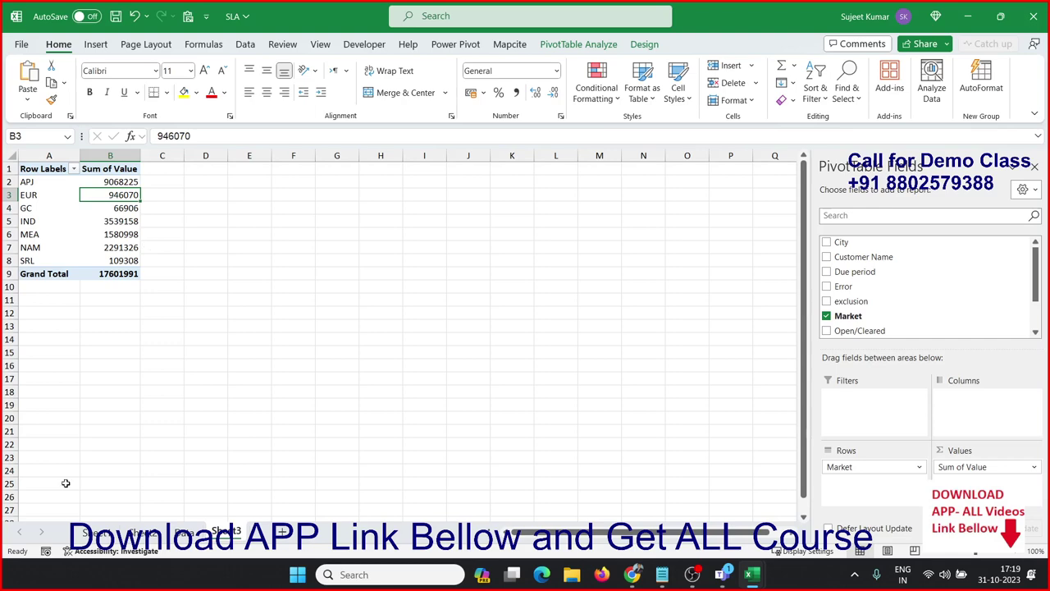
click(185, 533)
click(74, 446)
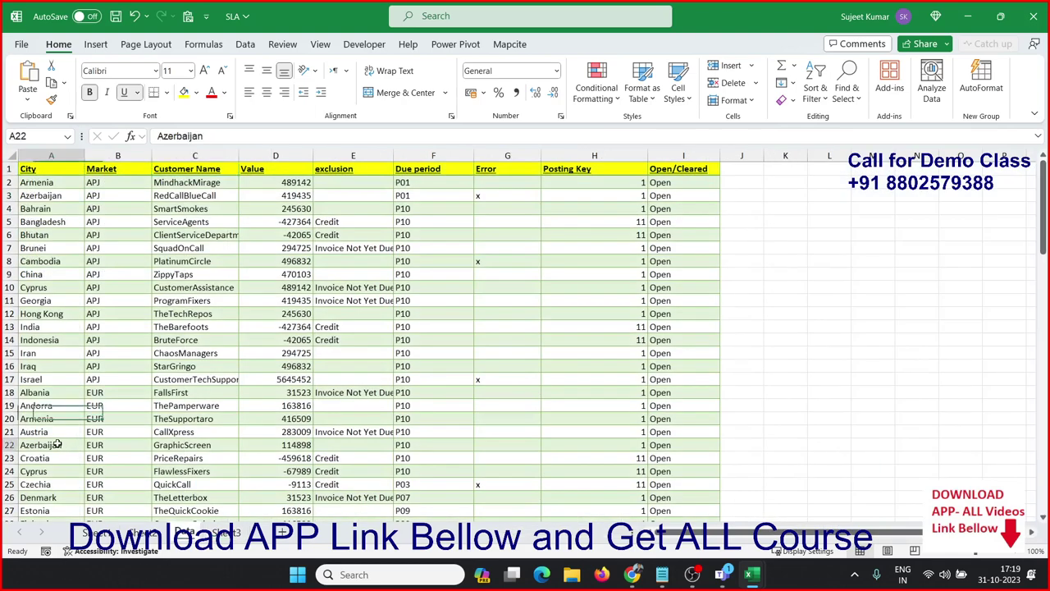
key(ctrl+Down)
key(Down)
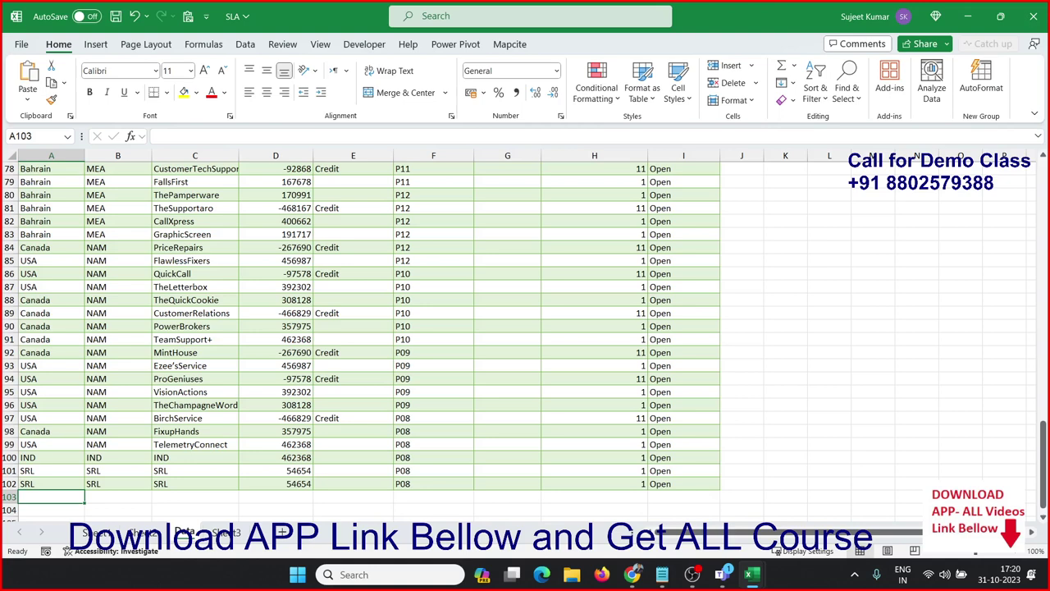
click(234, 533)
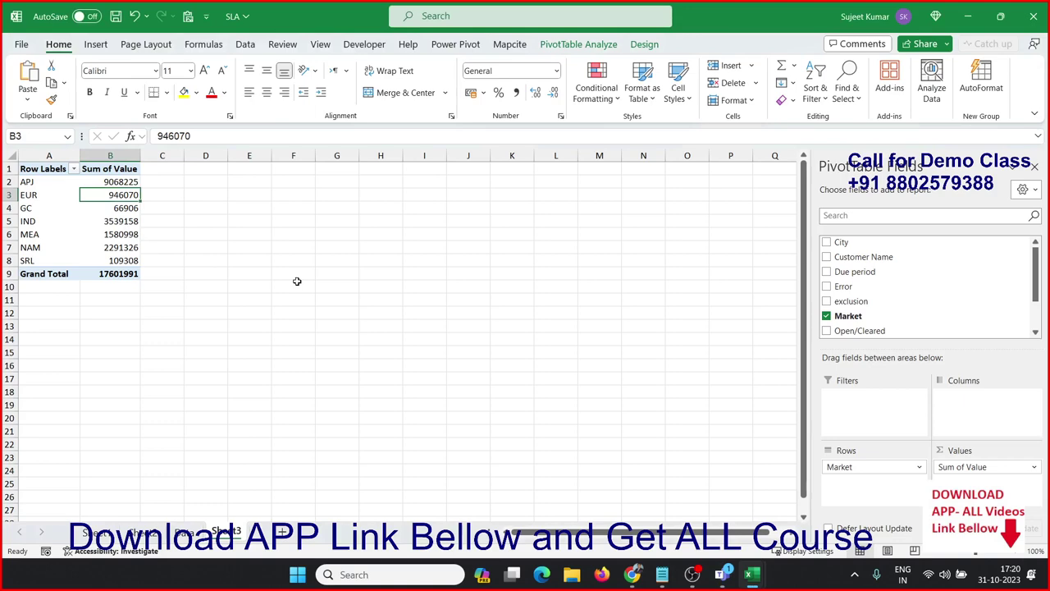
- Open the Queries & Connections pane from the Data ribbon
click(374, 49)
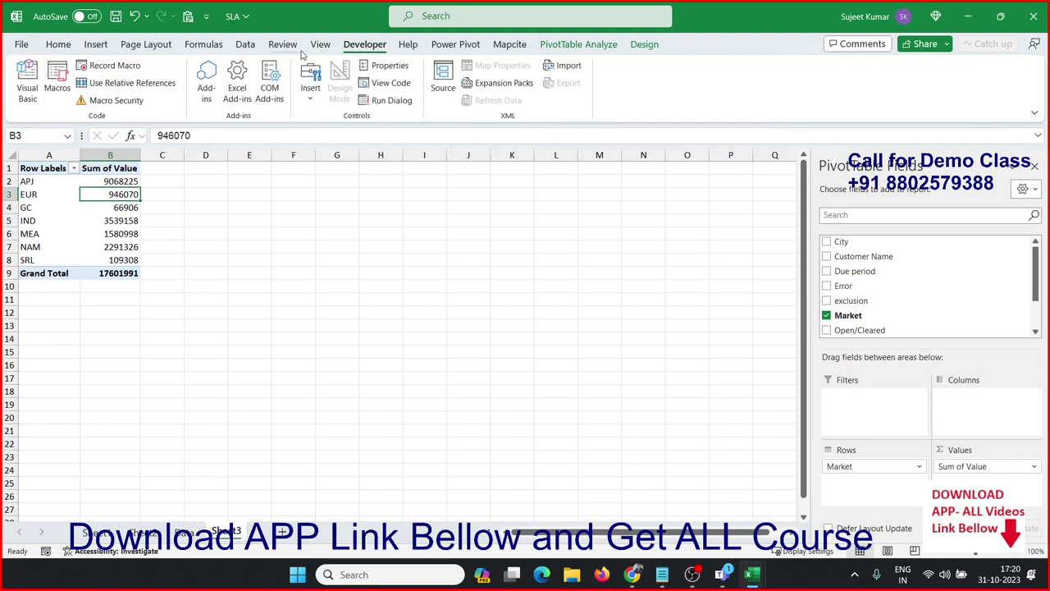
click(246, 47)
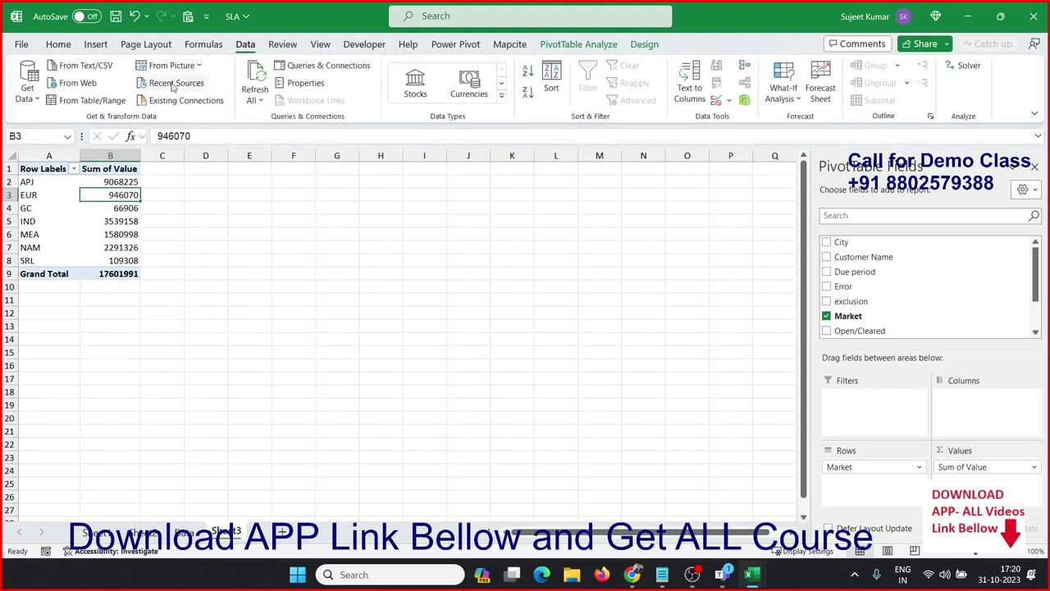
click(316, 66)
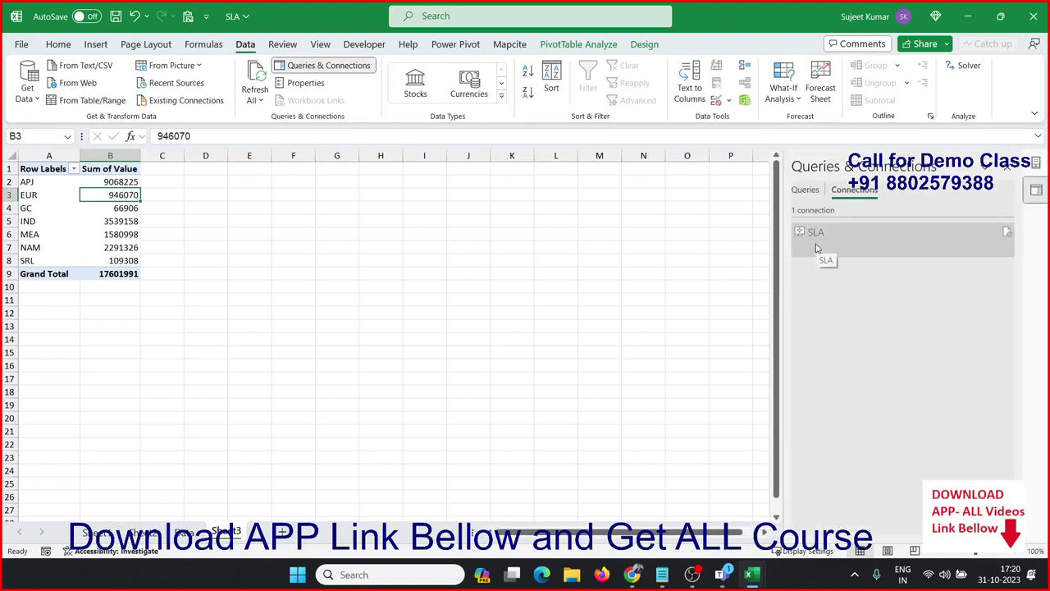
- Inspect the SLA connection's Definition properties and file path, then cancel without changes
click(817, 248)
right_click(817, 247)
click(845, 279)
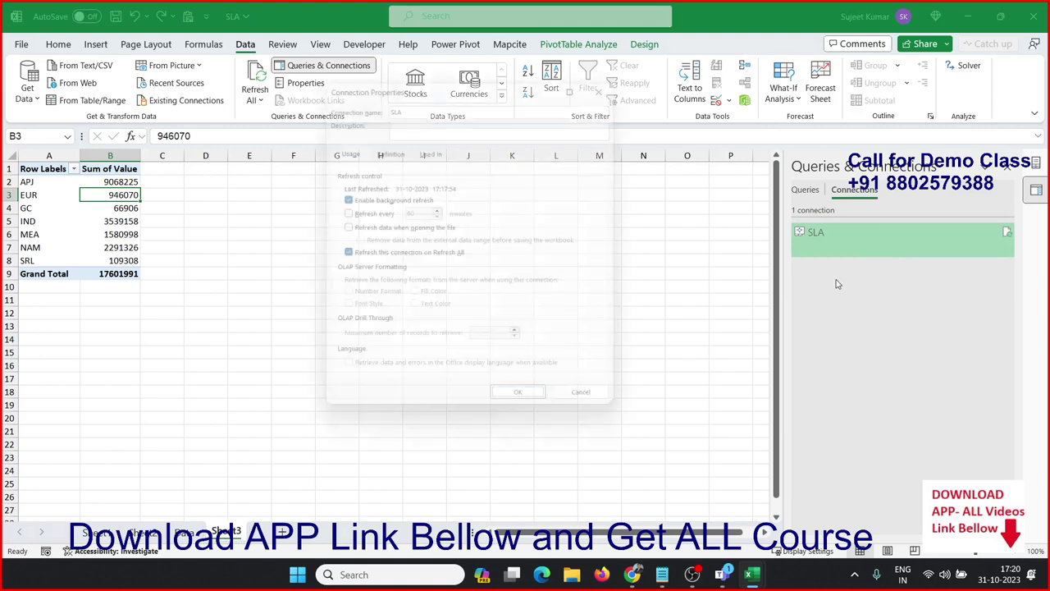
click(393, 148)
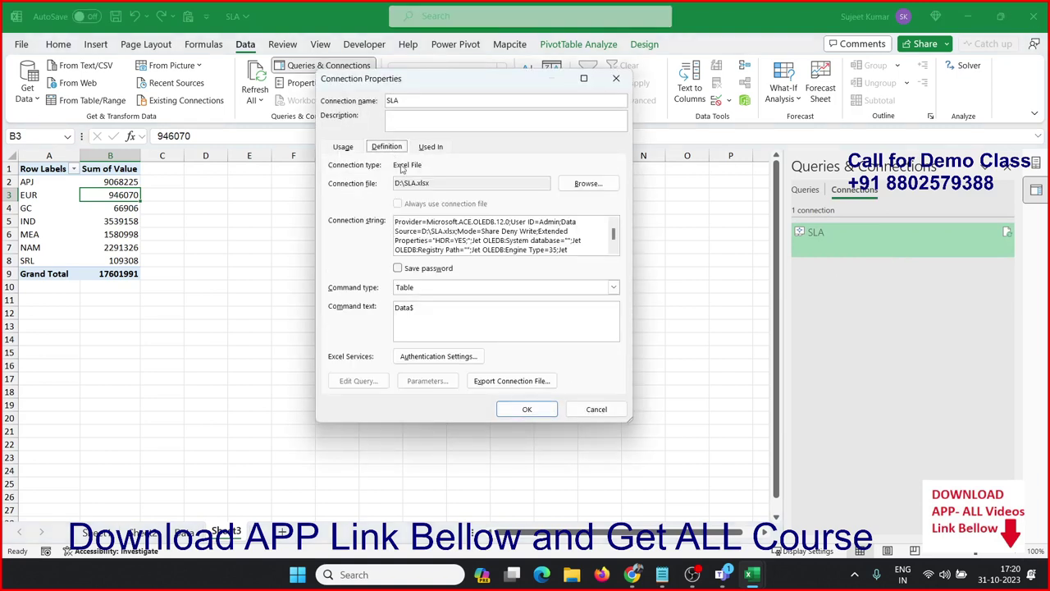
double_click(426, 185)
click(605, 412)
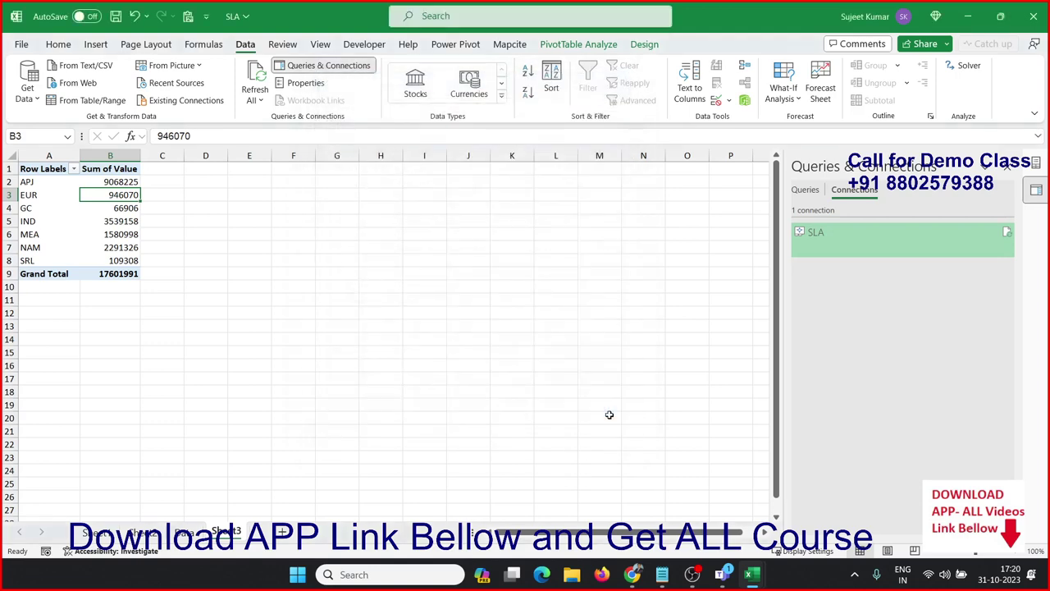
- On the Data sheet, close the connections pane and auto-fit all columns
click(187, 533)
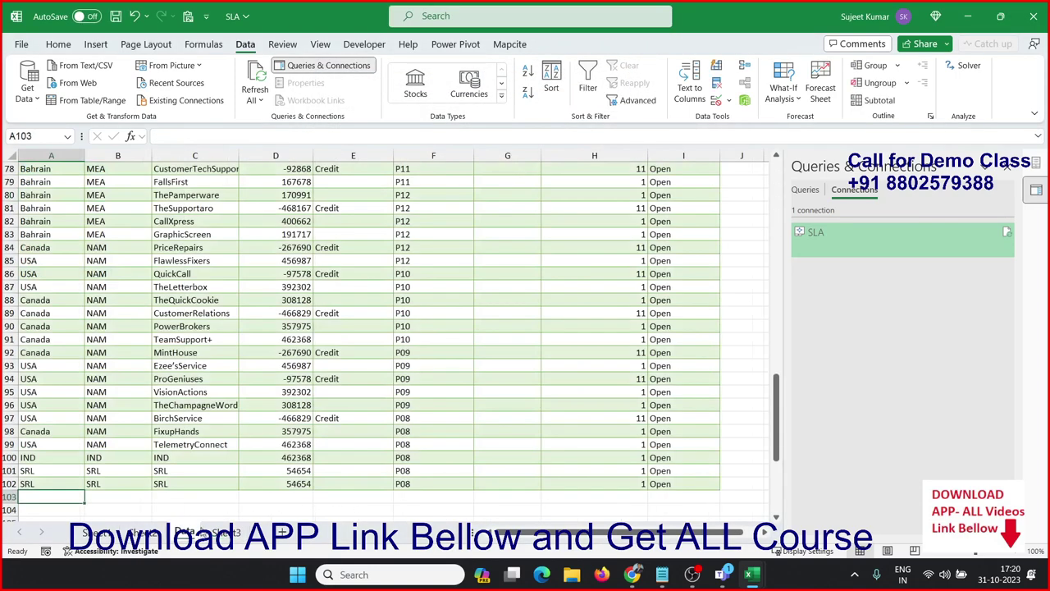
click(1008, 168)
click(800, 214)
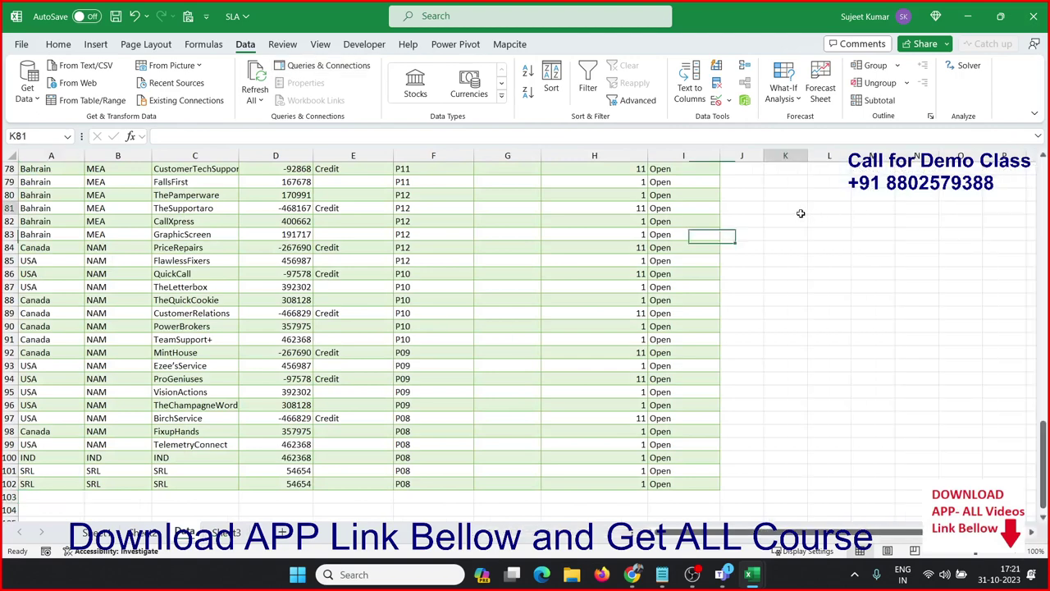
key(ctrl+Up)
key(Right)
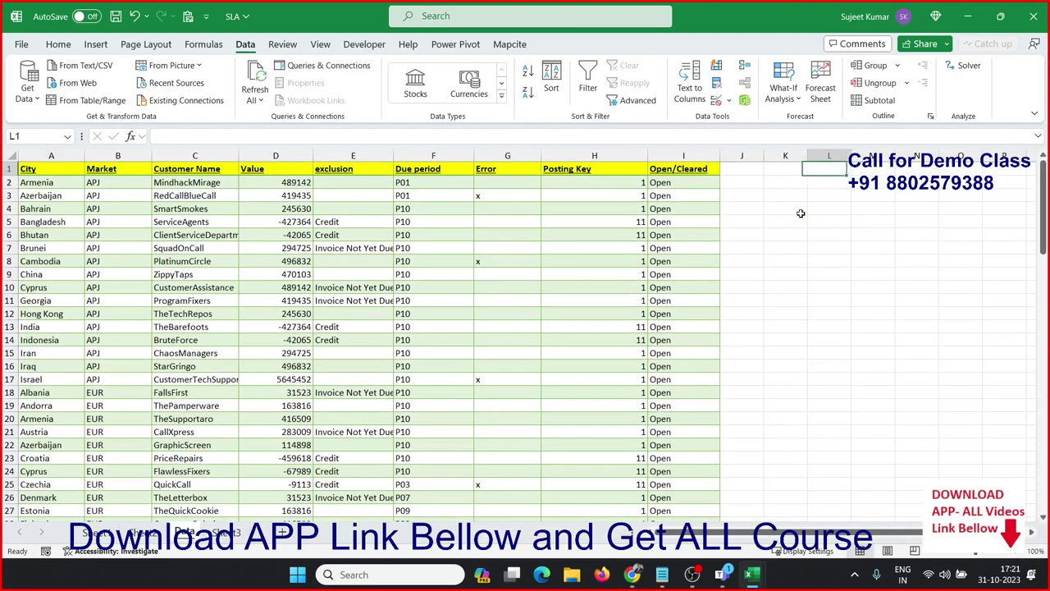
key(Down)
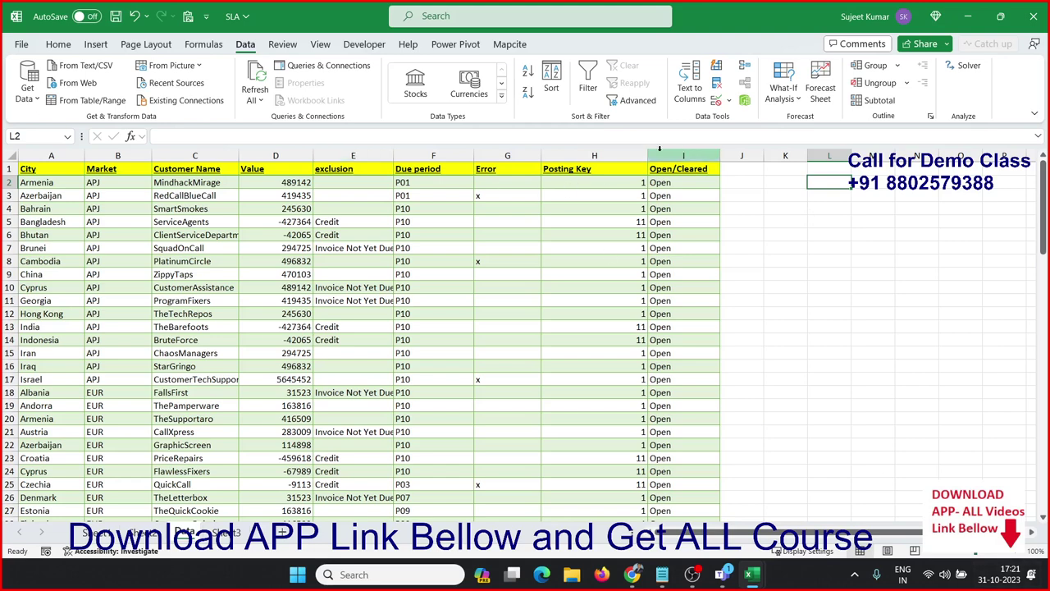
click(10, 155)
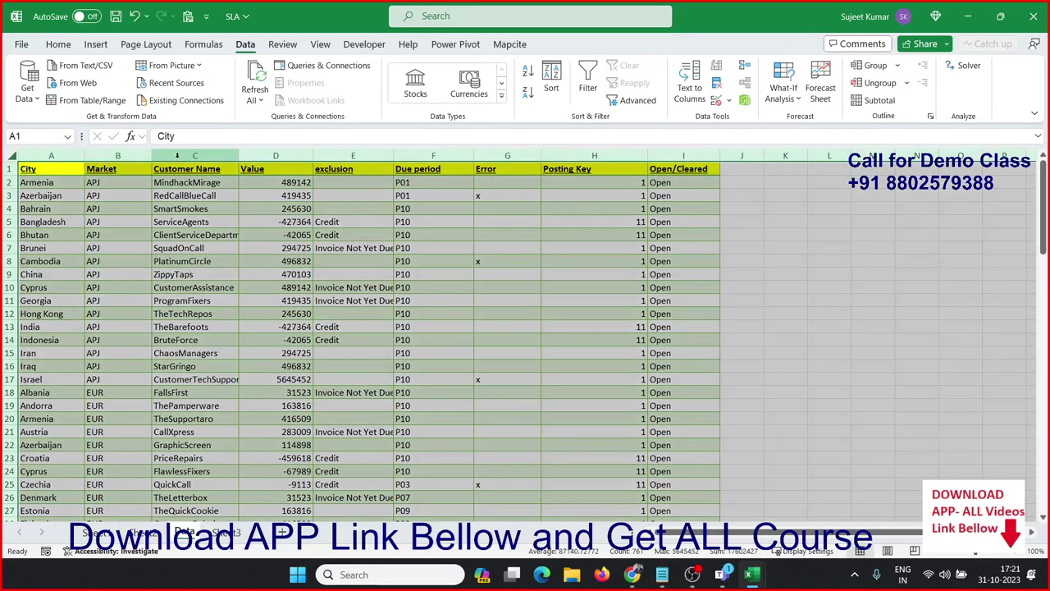
double_click(243, 159)
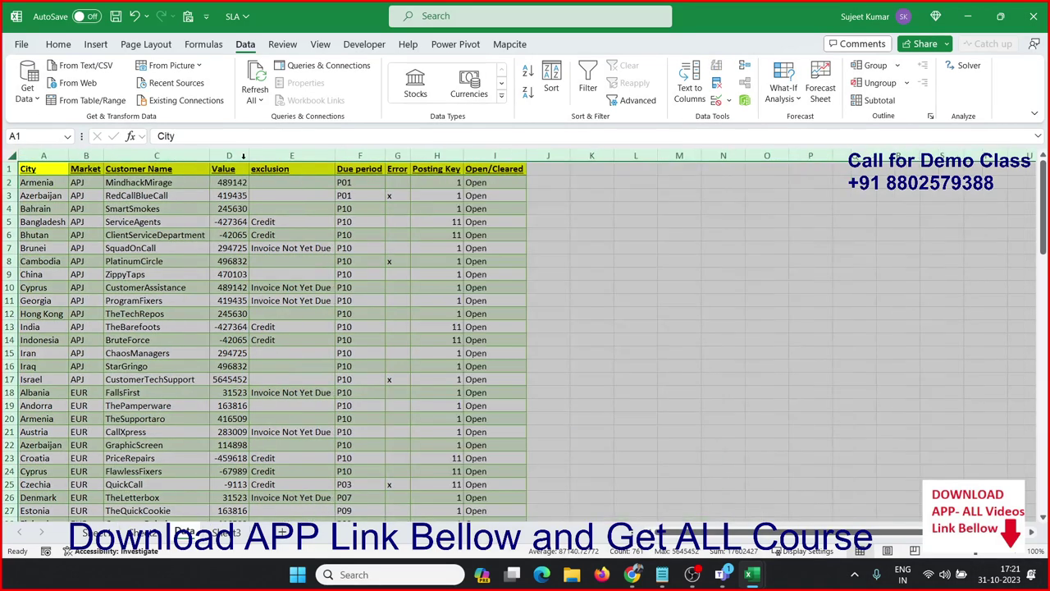
- Begin an uncommitted OFFSET formula in K3, starting =OFFSET(A1,
click(610, 197)
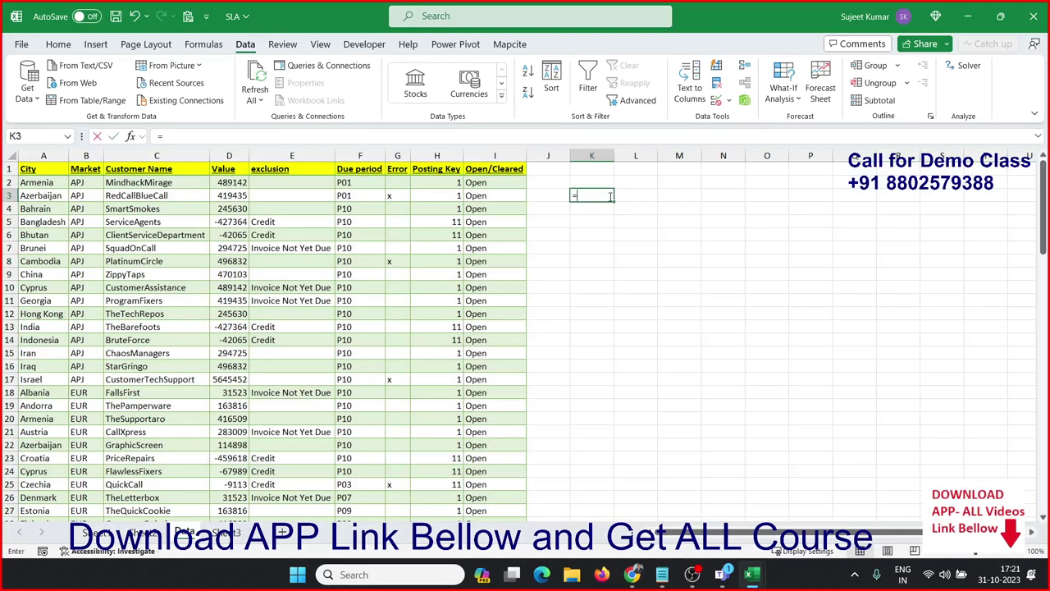
text(=OFF)
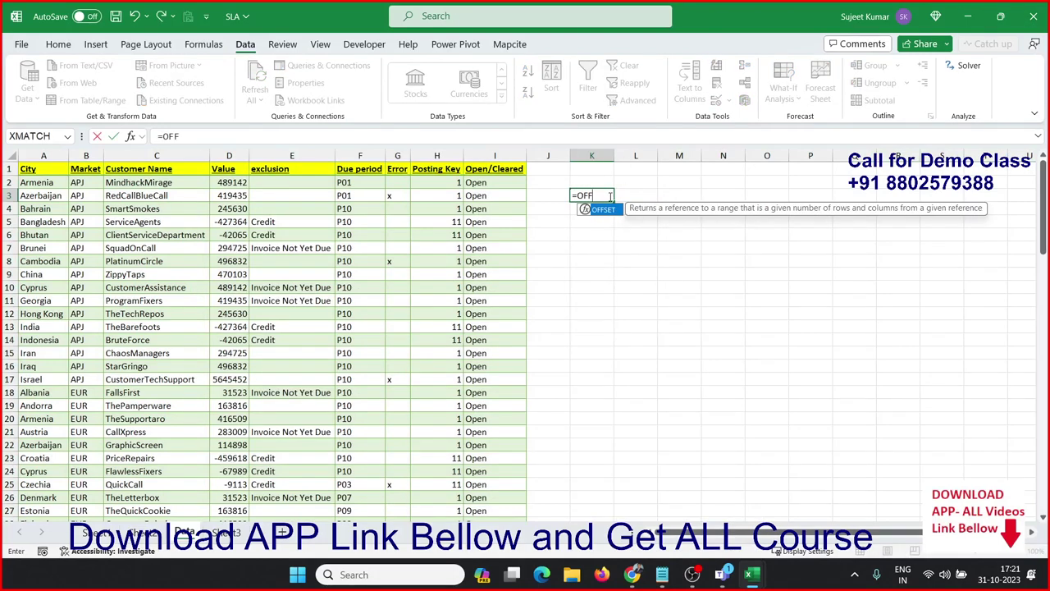
key(Tab)
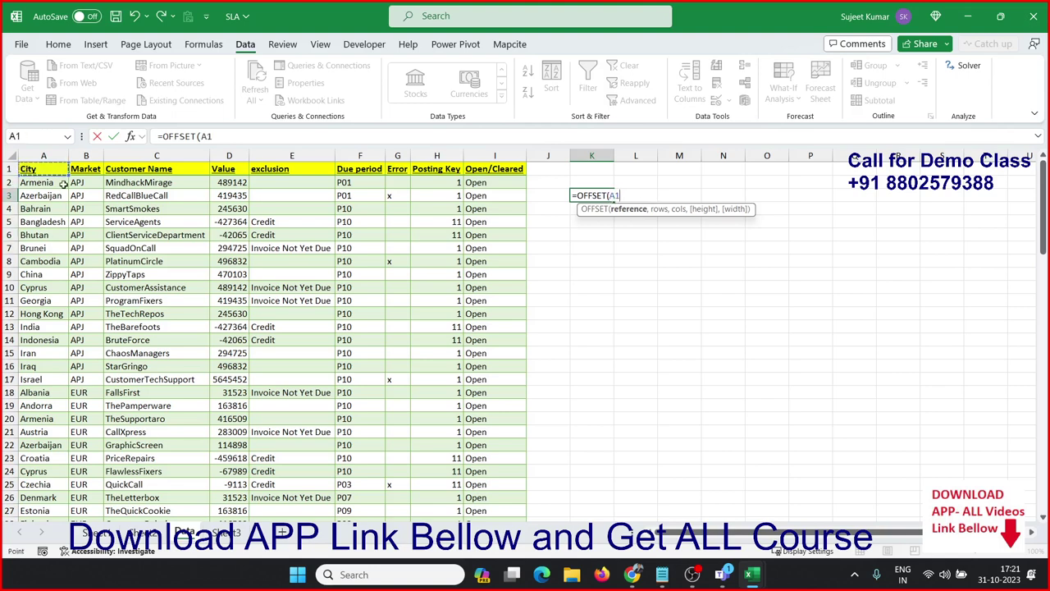
text(,)
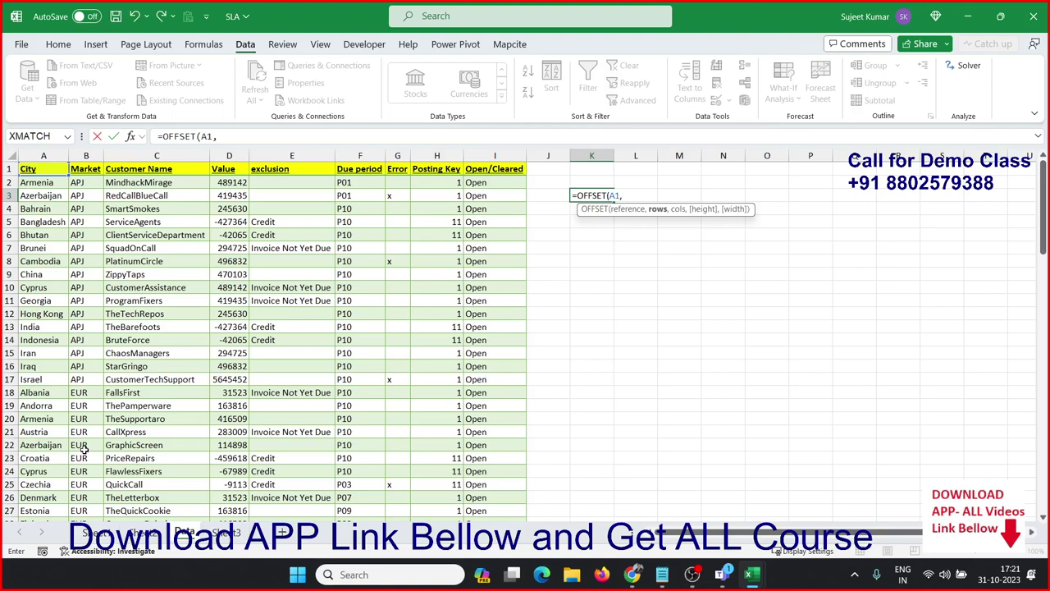
text(100)
- Replace K3's fixed 100-row height argument with COUNTA(A:A)
key(BackSpace)
key(BackSpace)
key(BackSpace)
text(COUN)
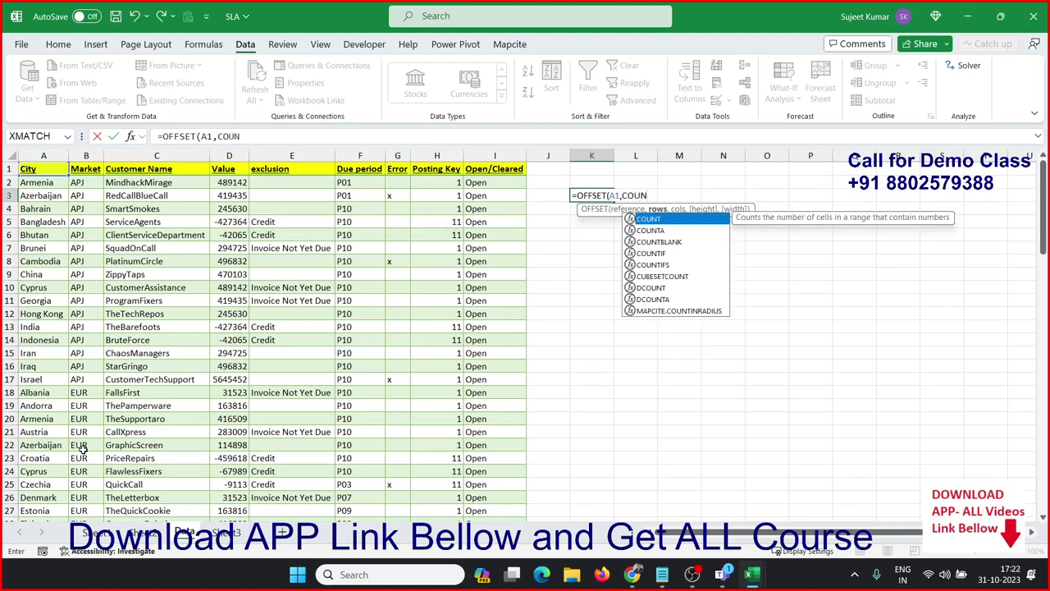
key(Tab)
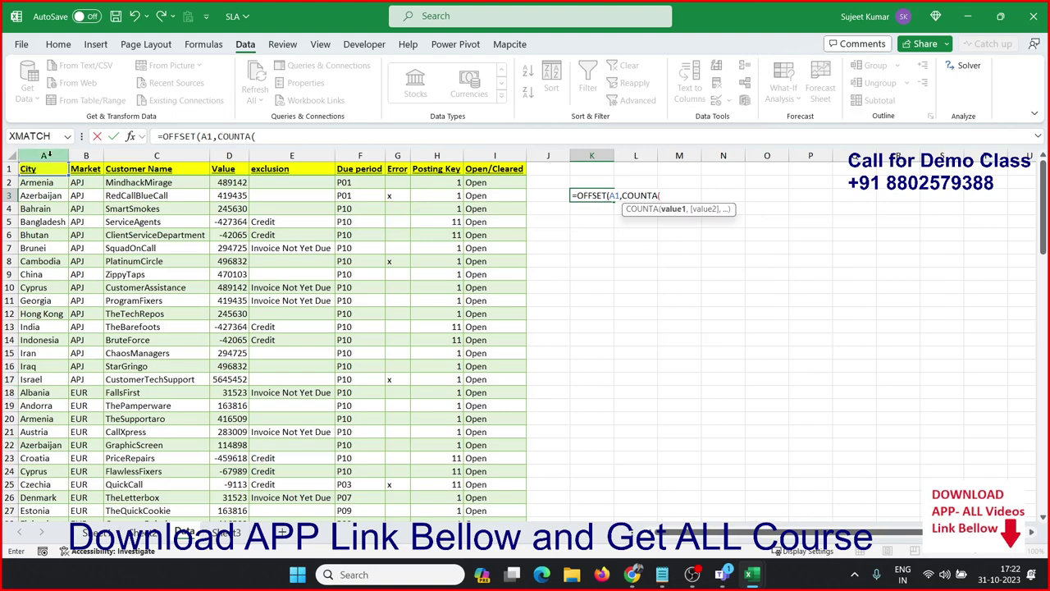
click(48, 153)
text())
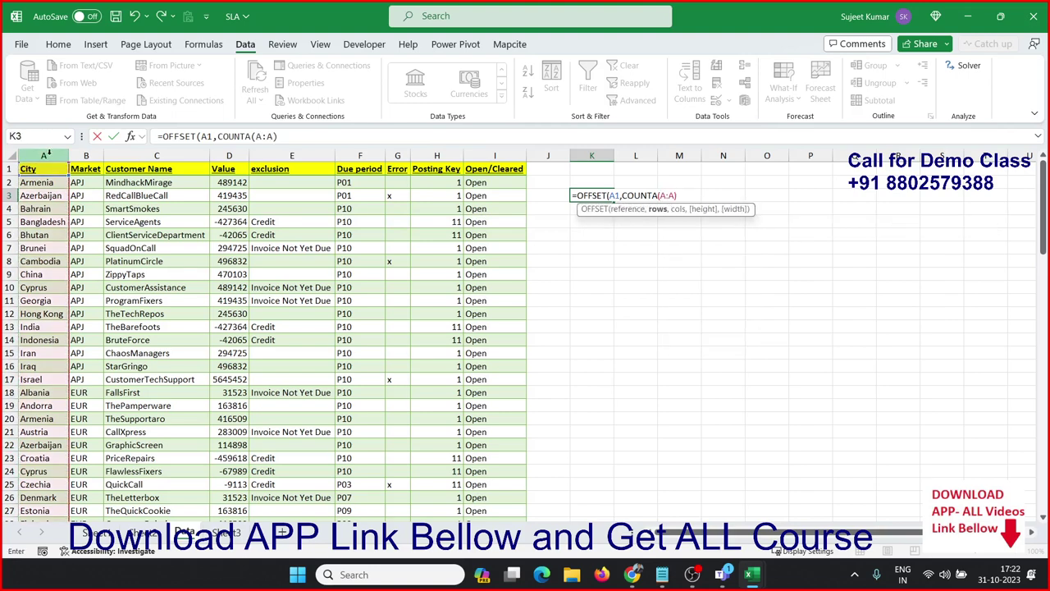
text(,)
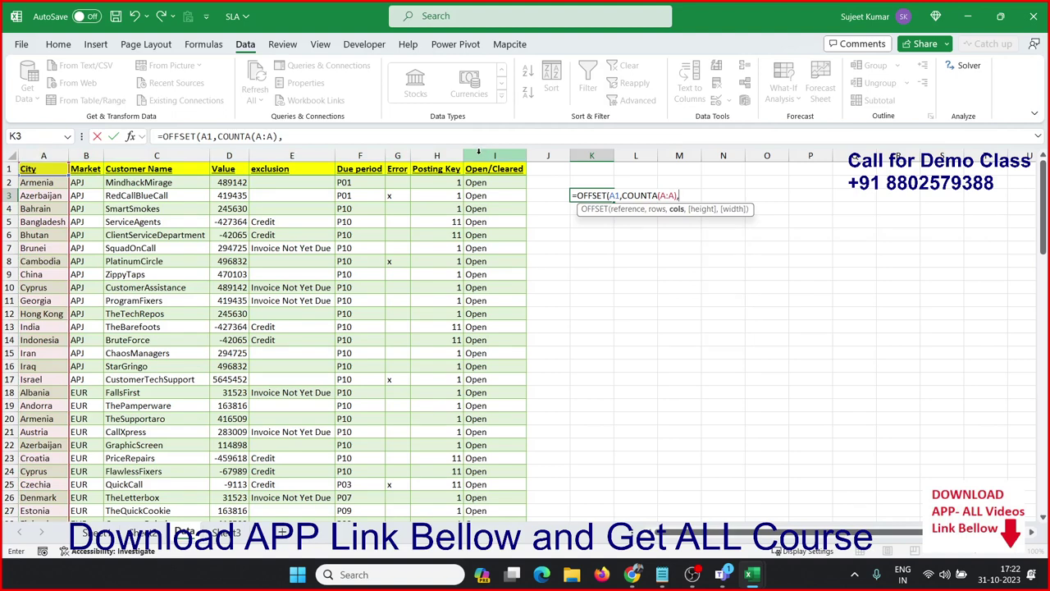
- Replace the fixed 9-column width argument with COUNTA(1:1)
text(9)
key(BackSpace)
text(COU)
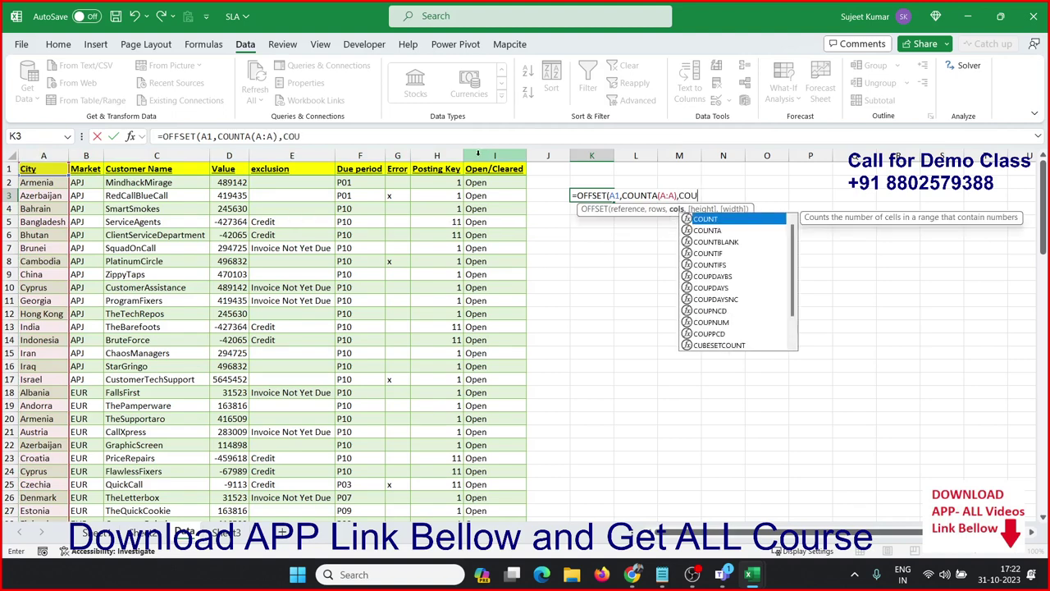
key(Down)
key(Tab)
key(Up)
key(Up)
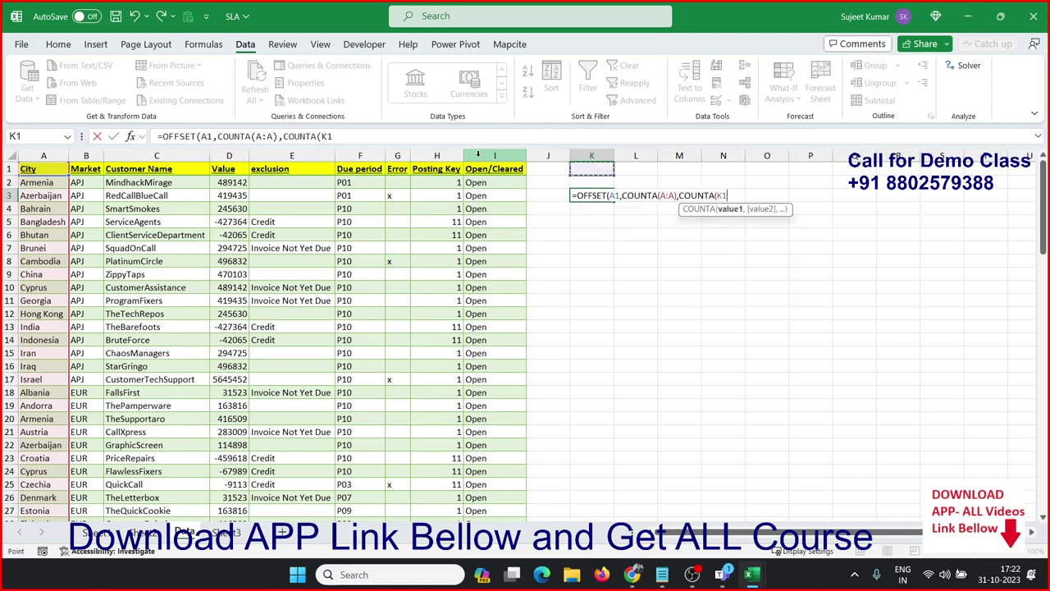
key(shift+space)
text())
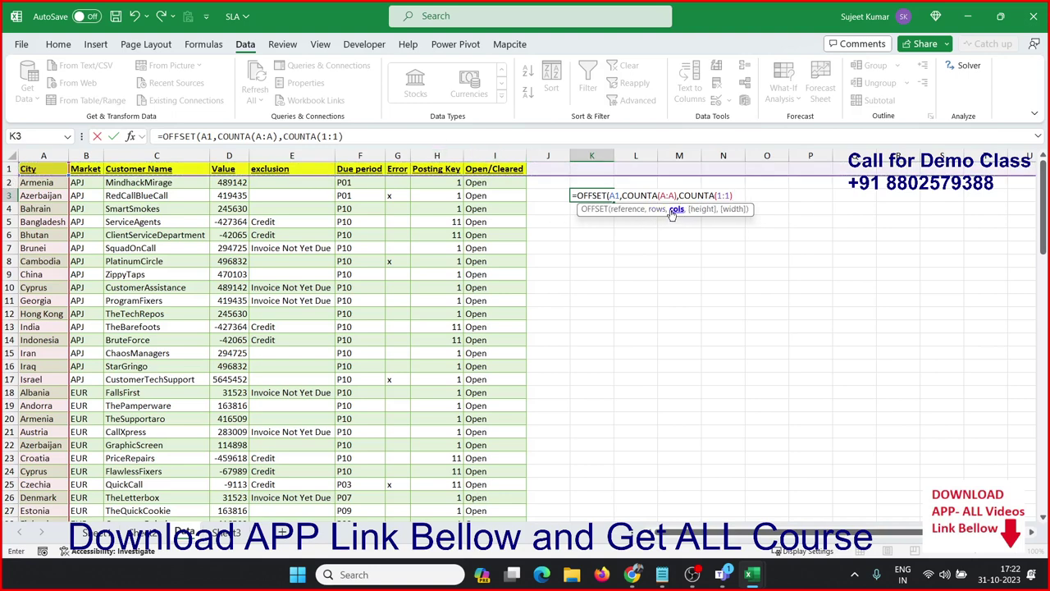
- Insert 0,0 row and column offsets after A1, then review each OFFSET argument
click(622, 196)
text(0,0)
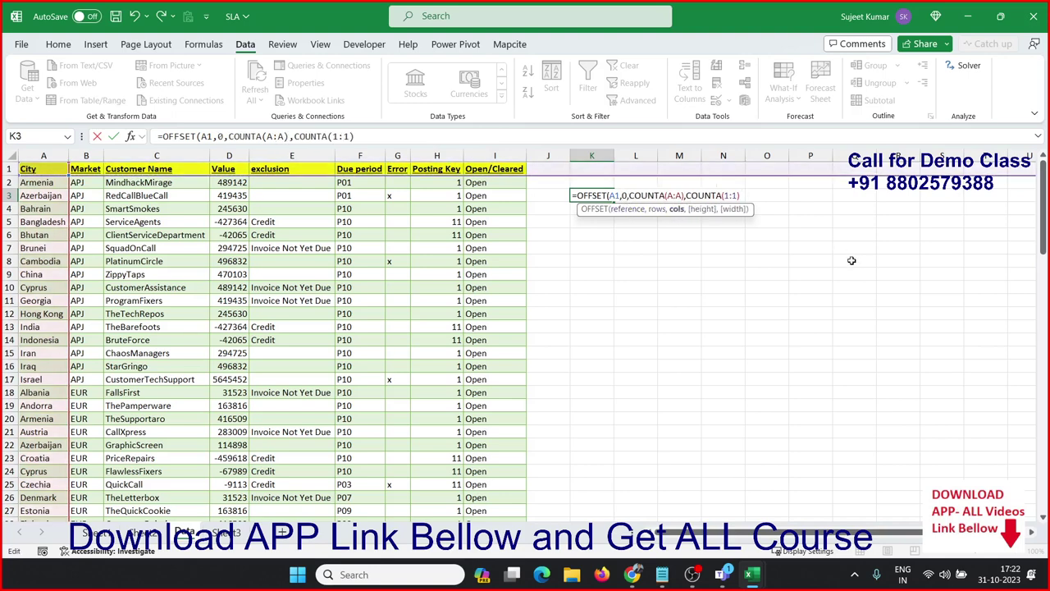
text(,0)
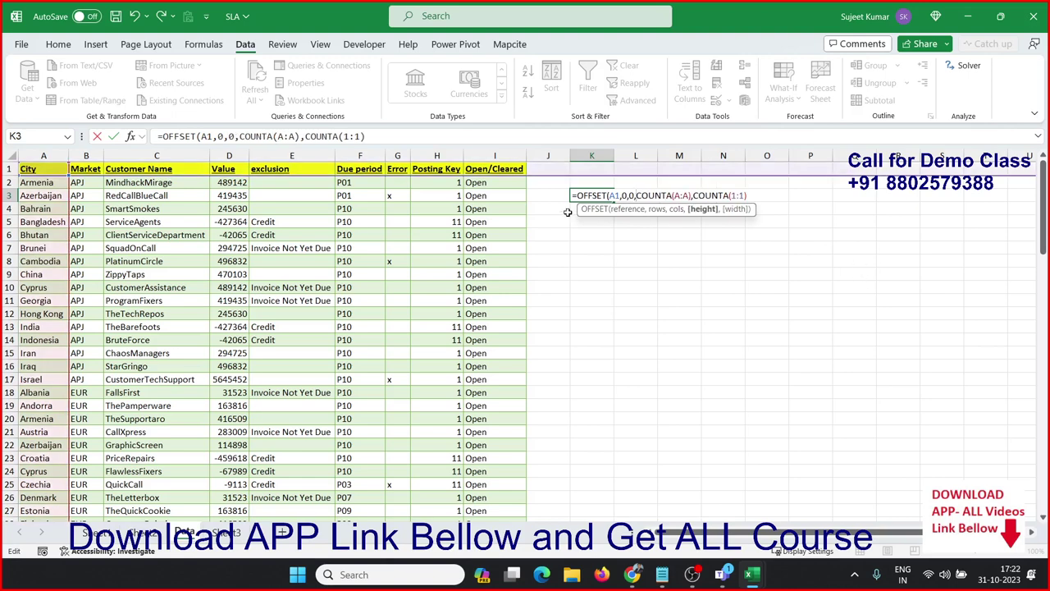
double_click(614, 195)
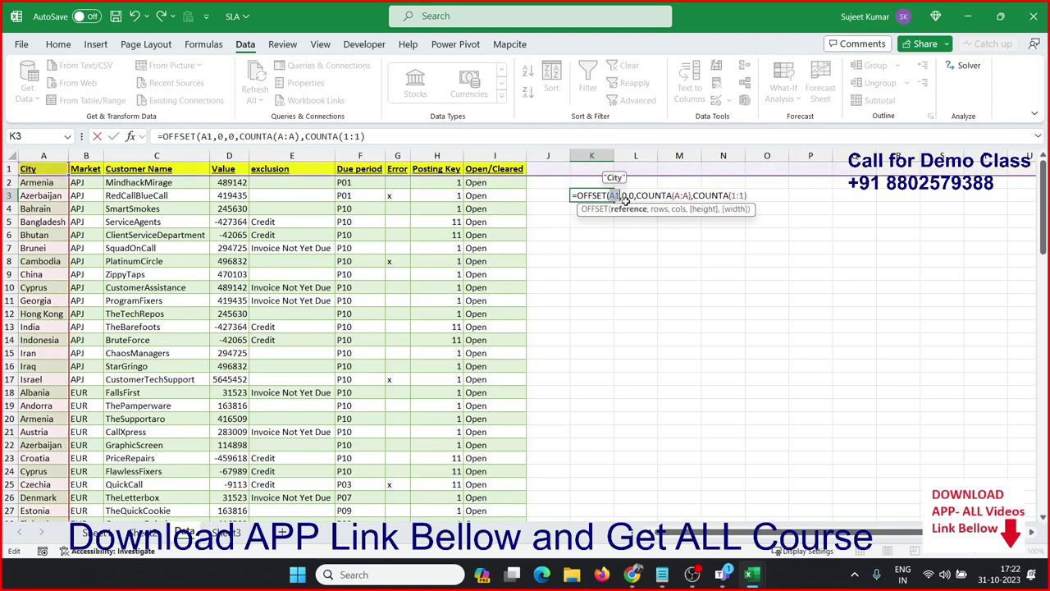
click(627, 195)
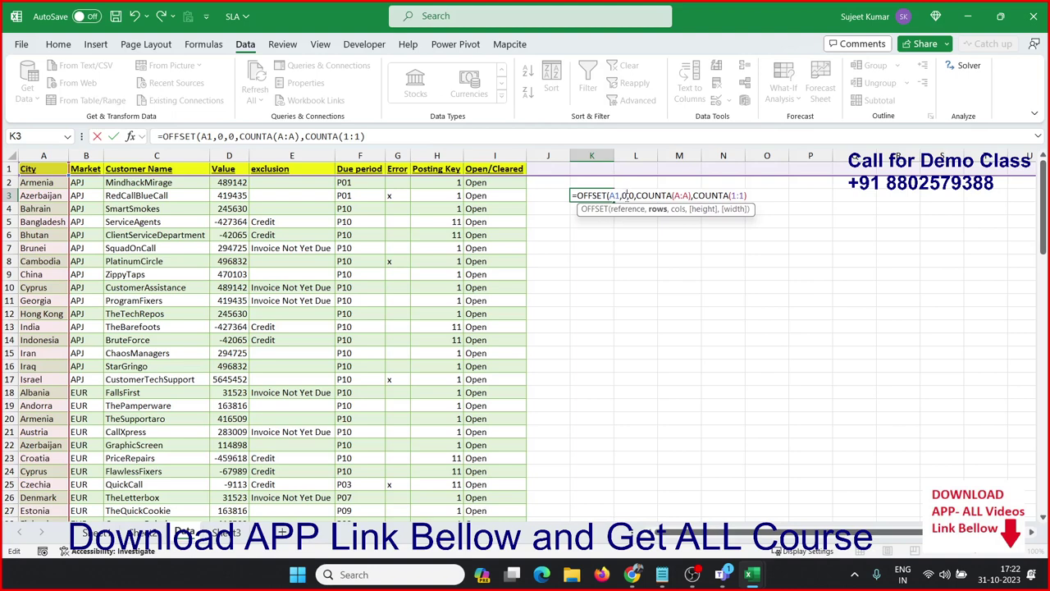
click(634, 195)
click(661, 195)
double_click(681, 196)
click(736, 195)
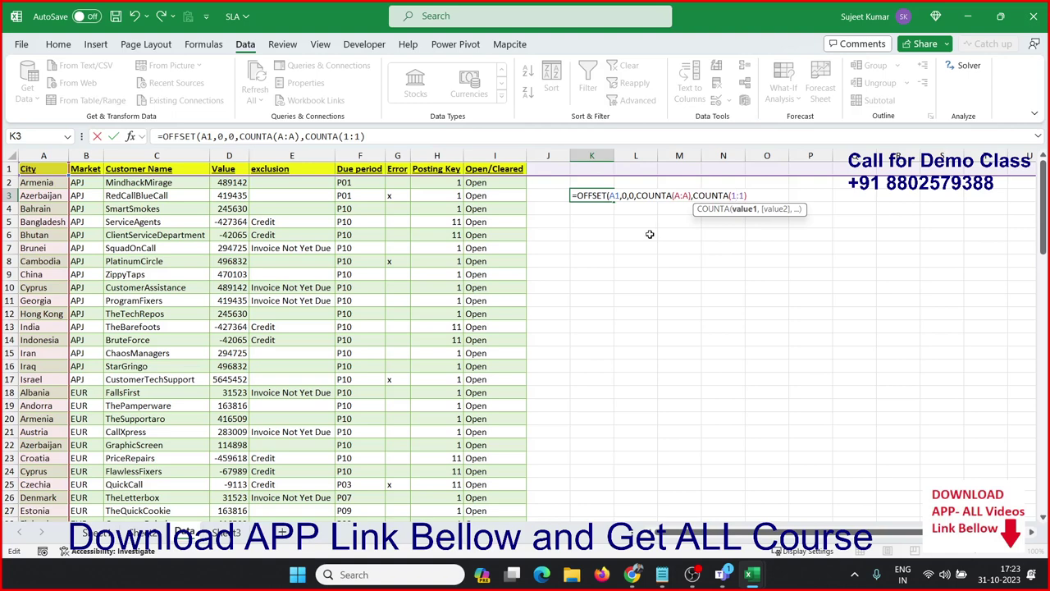
drag(635, 195, 693, 197)
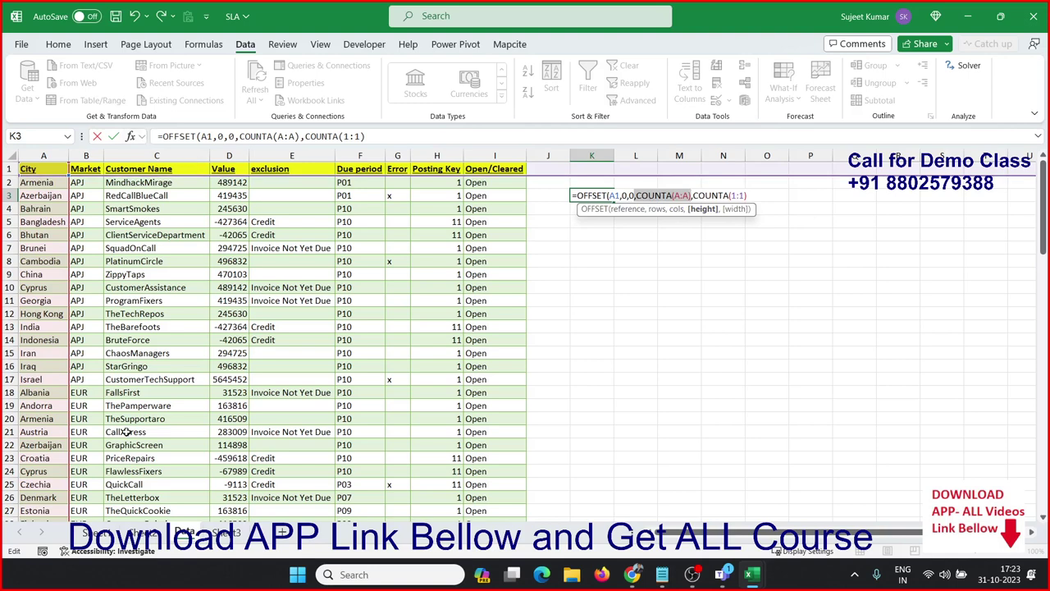
click(698, 194)
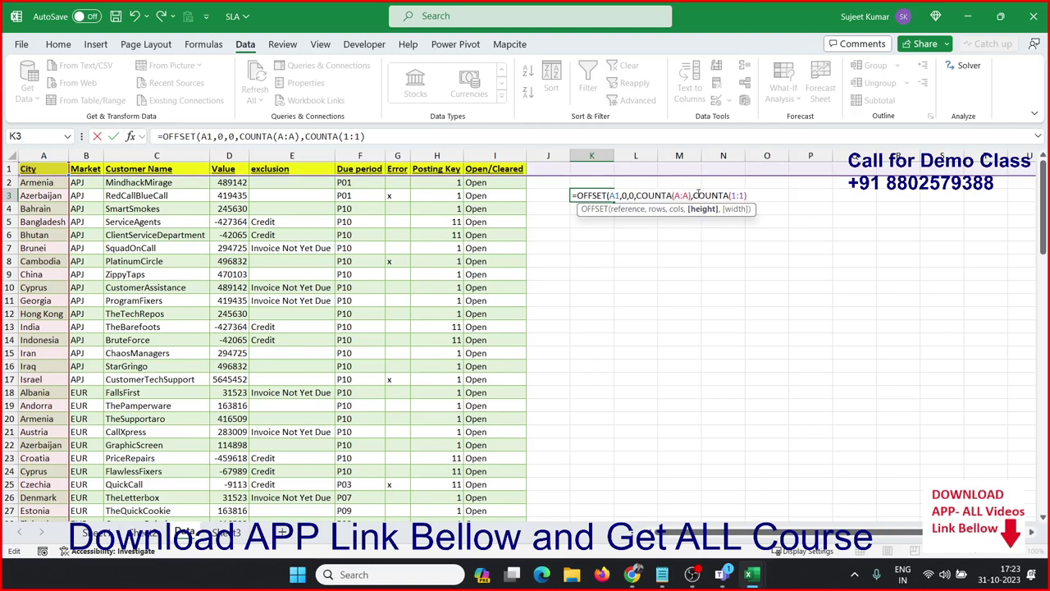
drag(693, 195, 744, 197)
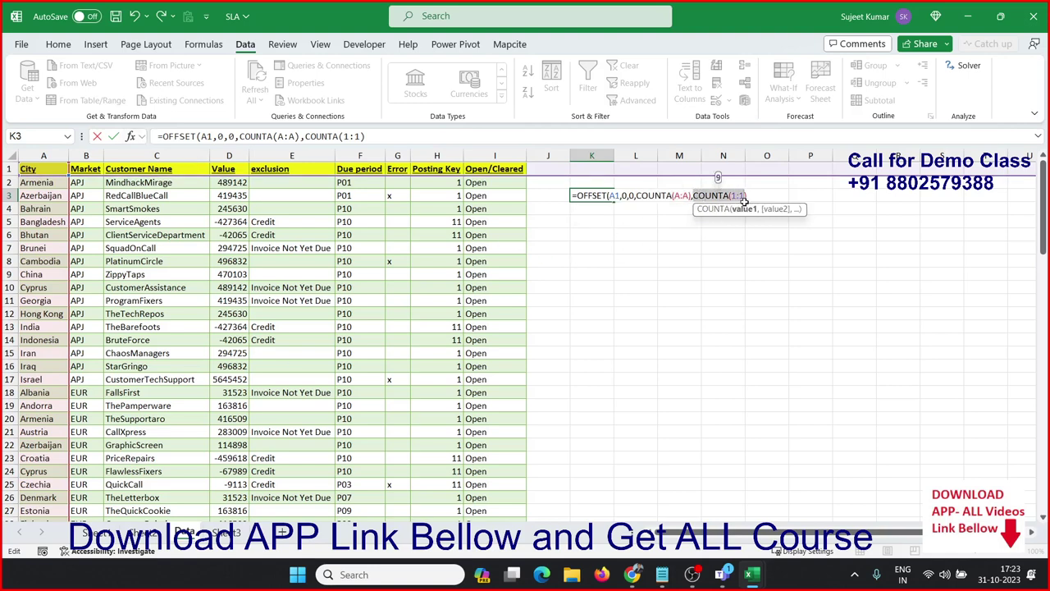
- Wrap K3's OFFSET in SUM to get 17602427, then open Evaluate Formula for it
key(Return)
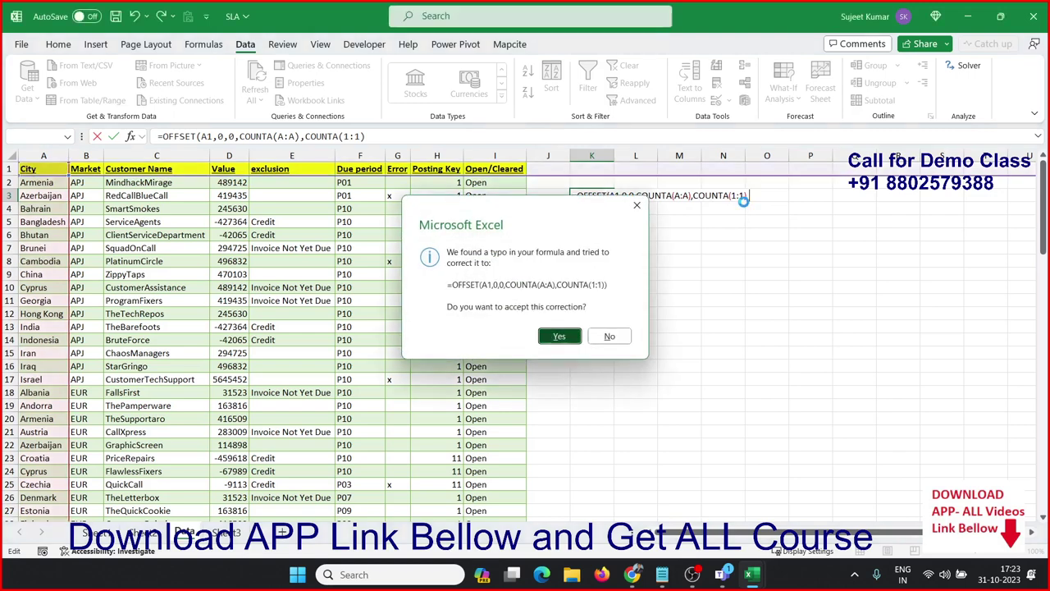
key(Return)
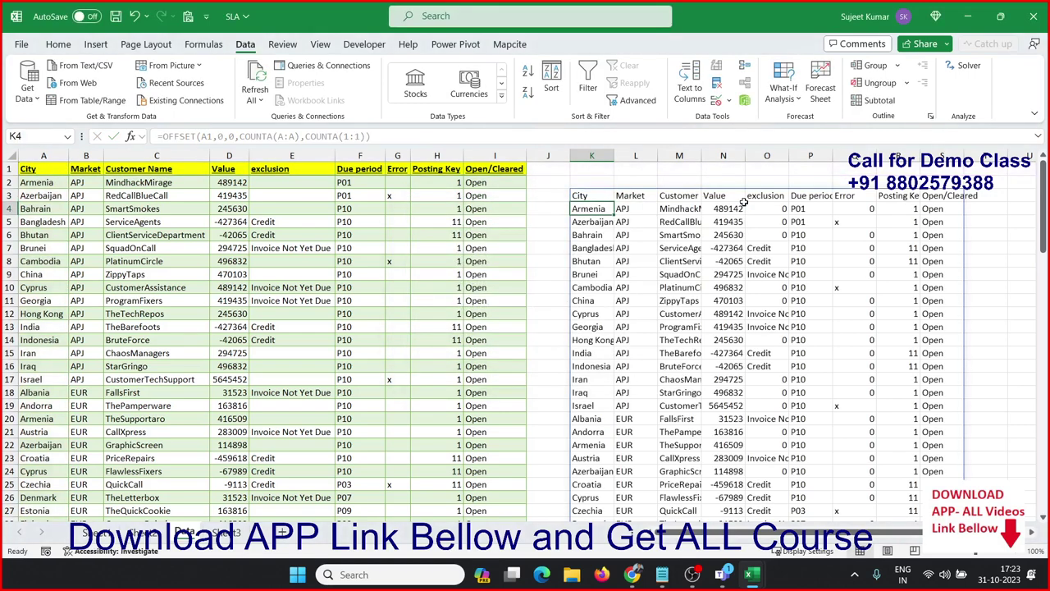
double_click(585, 196)
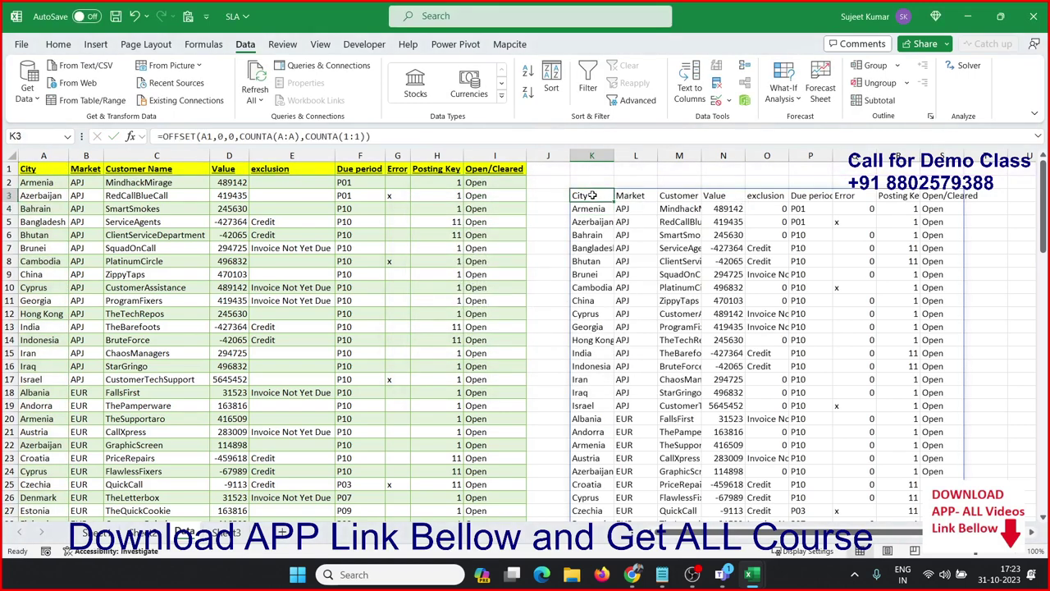
double_click(583, 196)
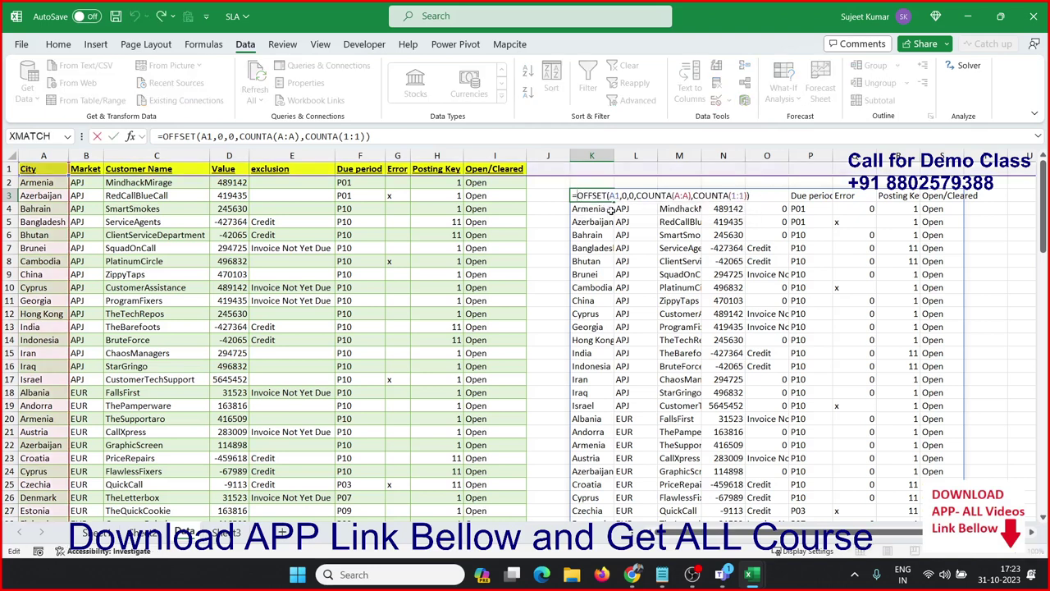
text(SUM()
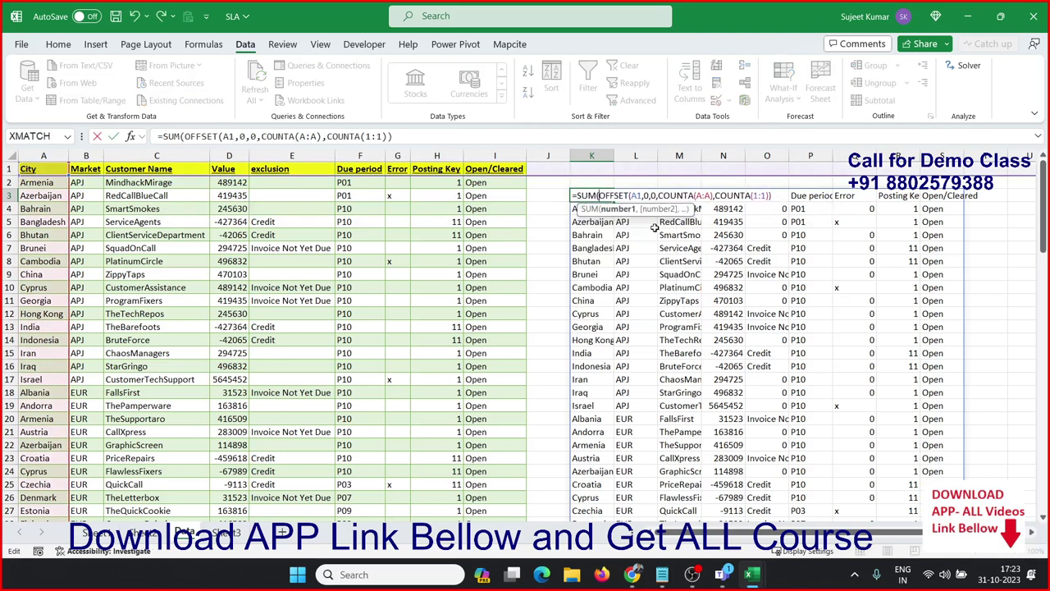
key(Return)
key(Return)
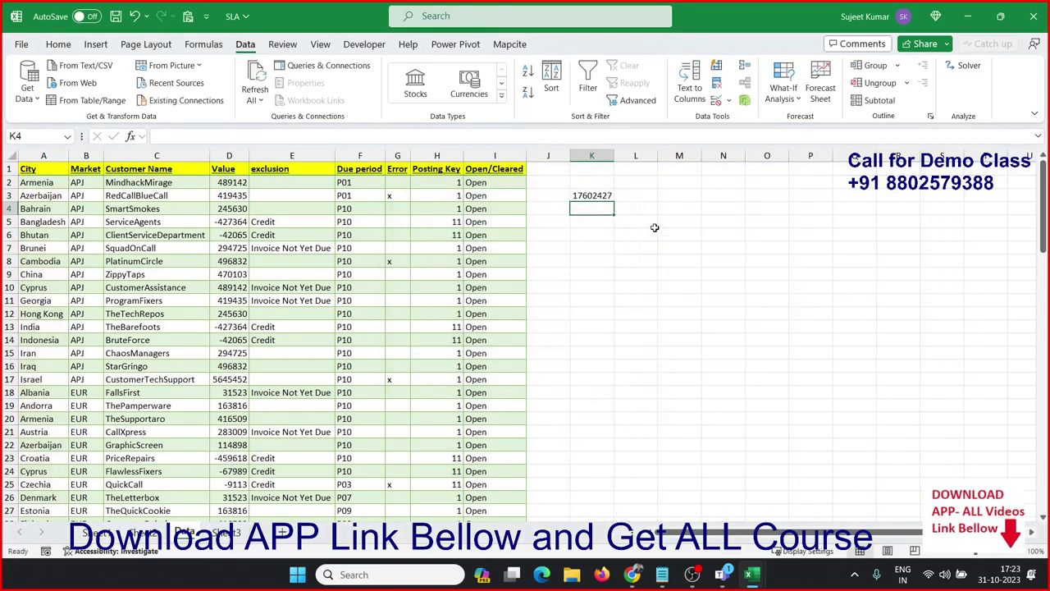
key(Up)
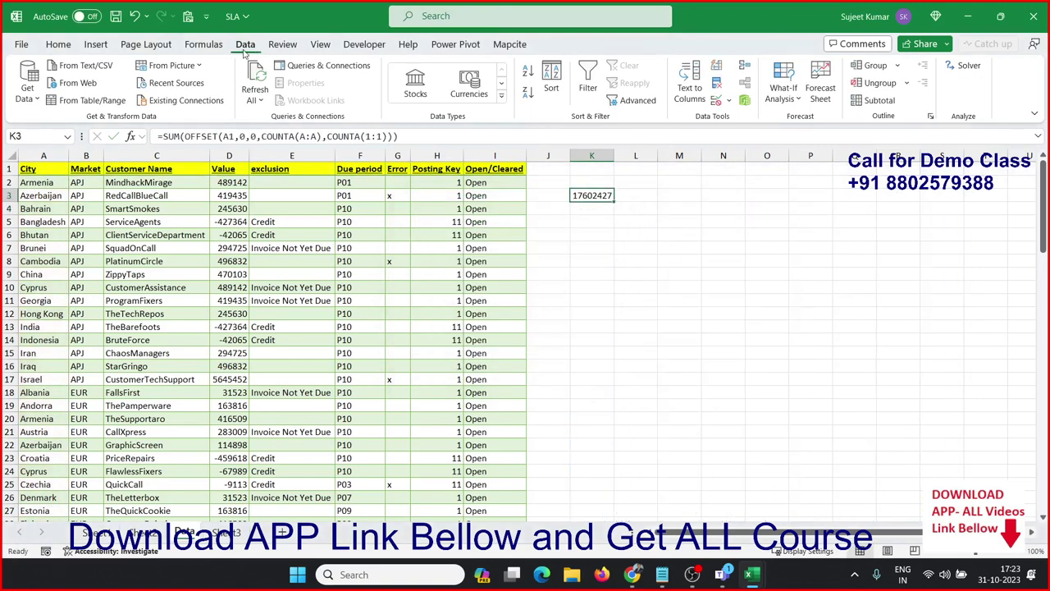
click(221, 45)
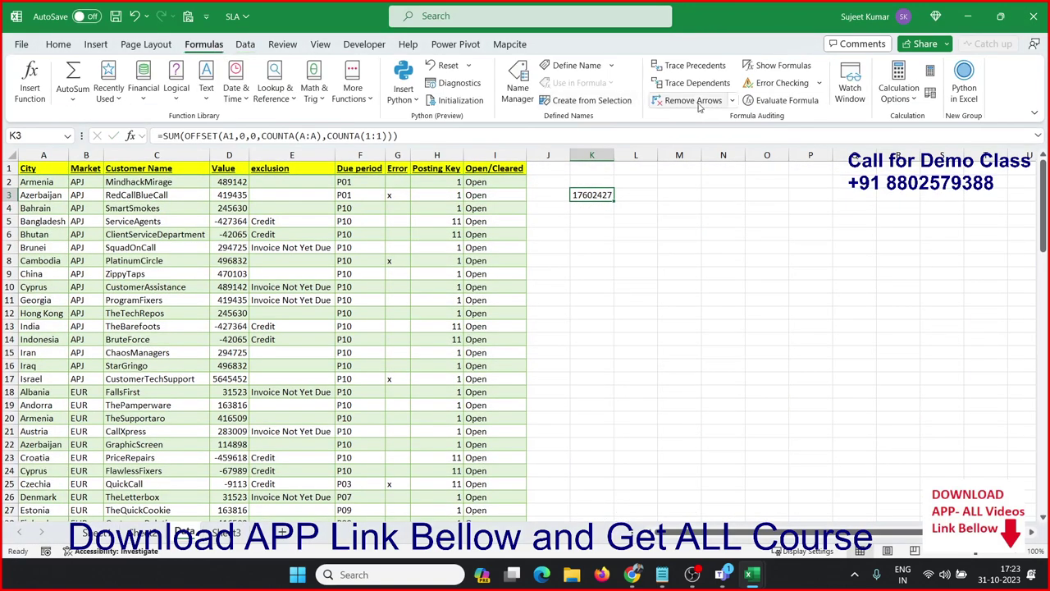
click(771, 101)
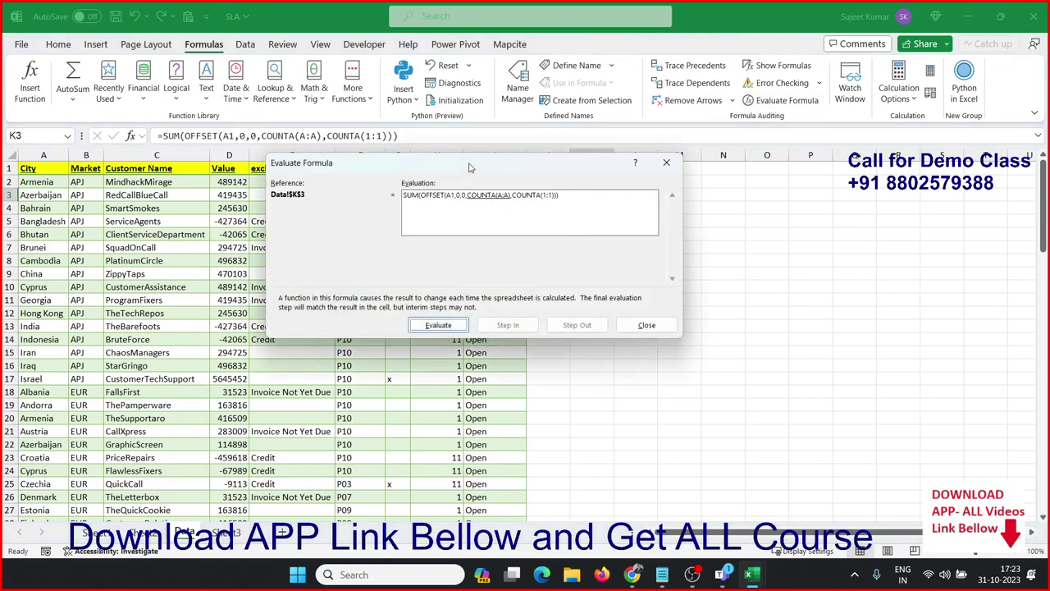
- Evaluate K3 through 102, 9, range $A$1:$I$102 to the result 17602427, then close
mouse_move(532, 165)
mouse_down()
mouse_move(631, 258)
mouse_move(681, 234)
mouse_up()
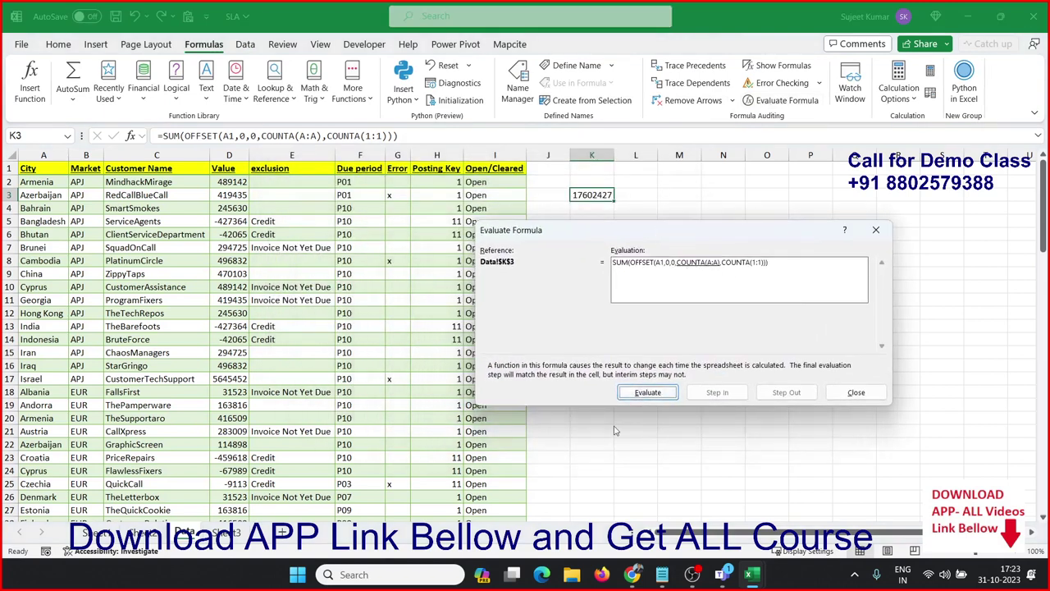
click(646, 394)
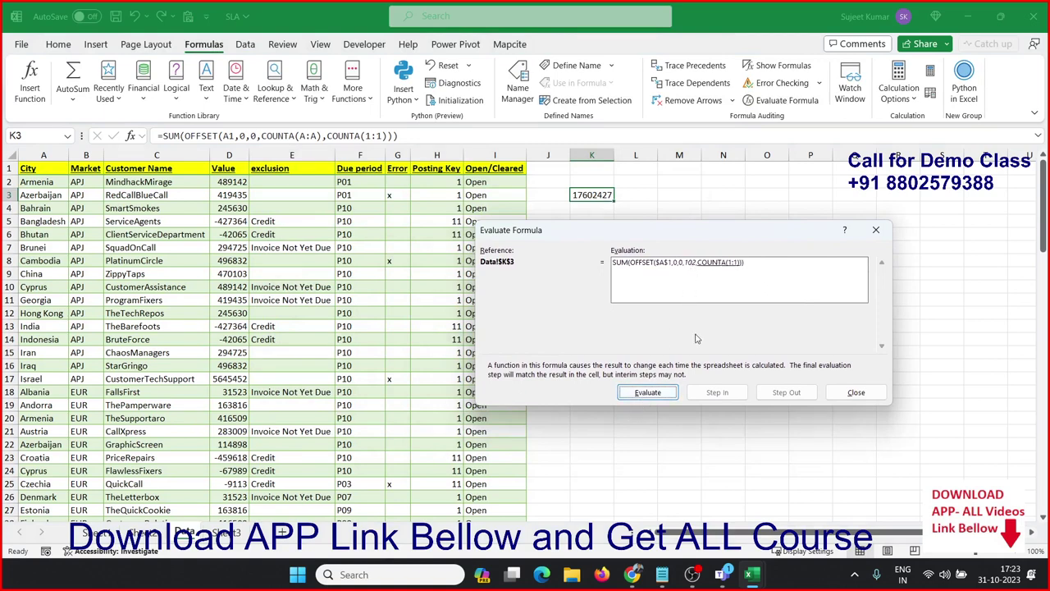
click(654, 394)
click(657, 394)
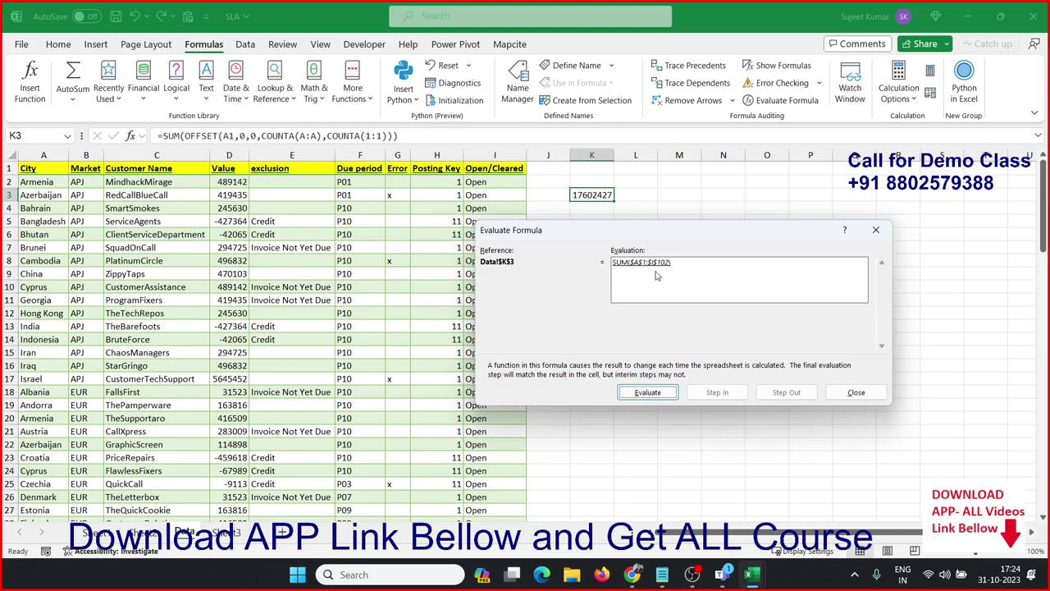
click(648, 392)
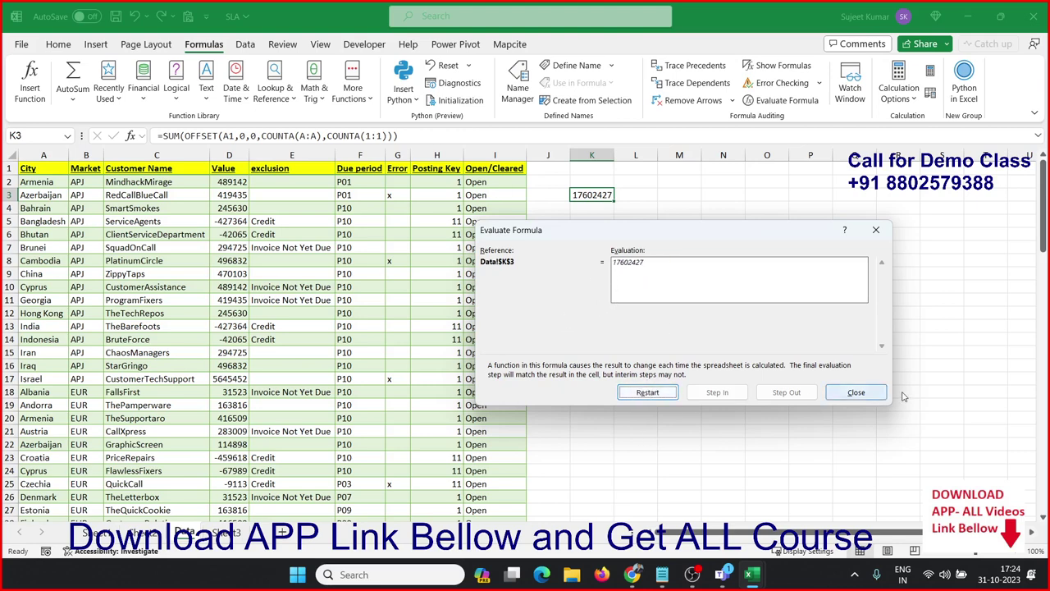
click(869, 392)
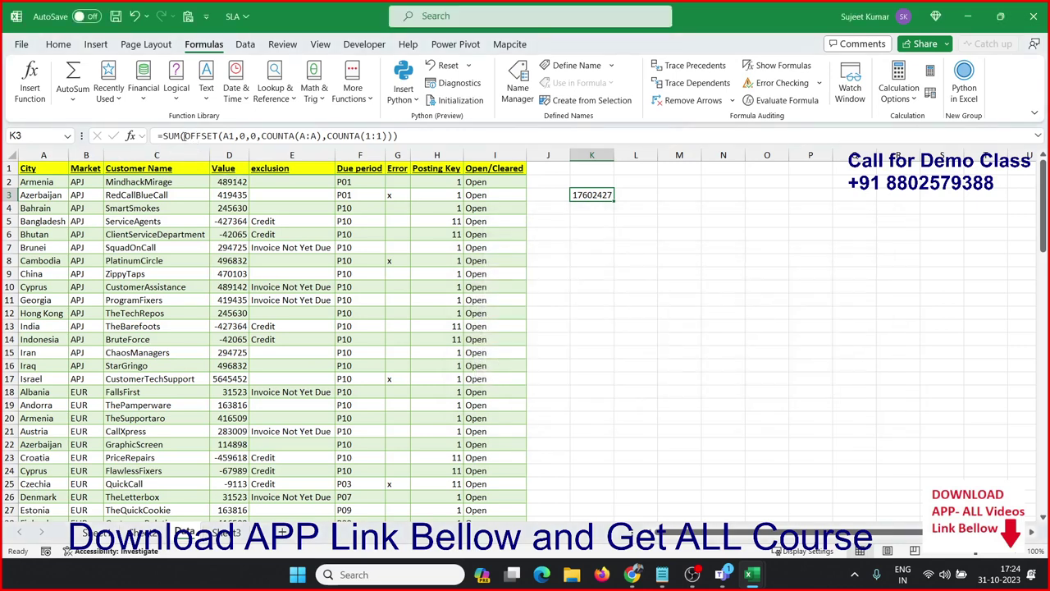
drag(184, 135, 392, 144)
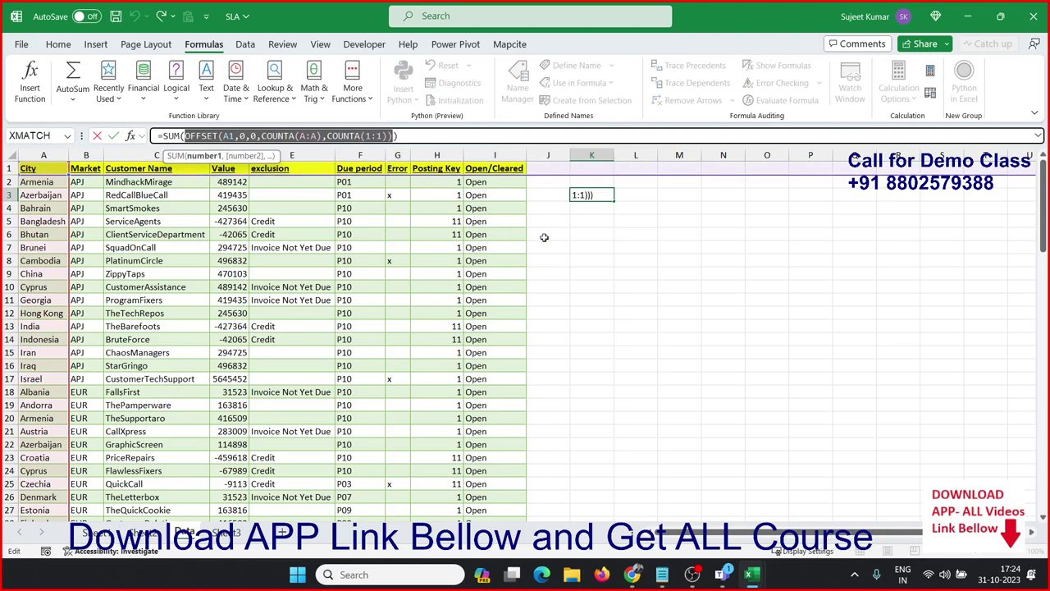
key(Escape)
click(649, 231)
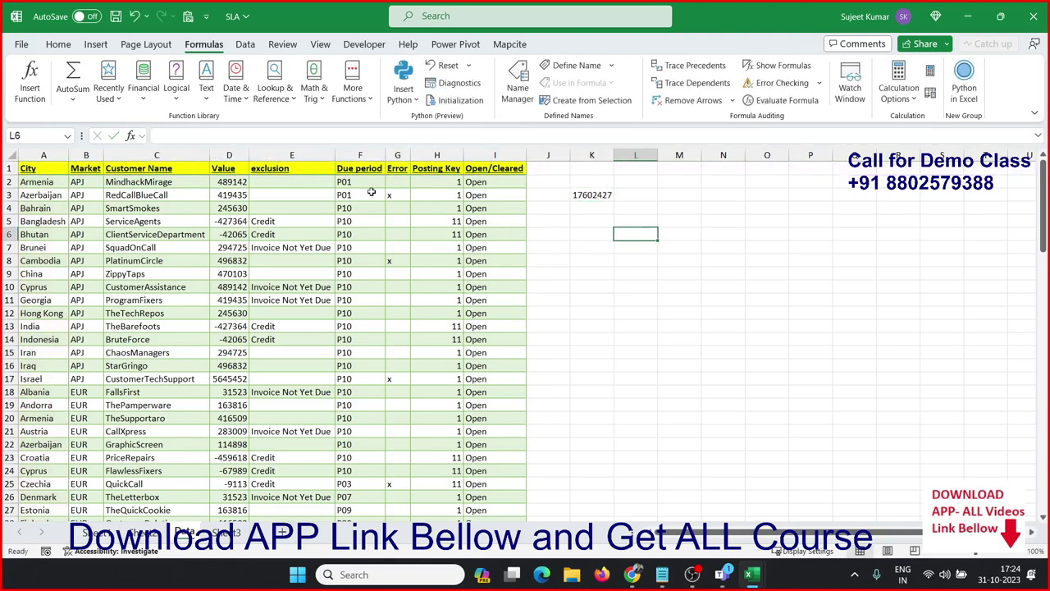
click(95, 46)
click(31, 78)
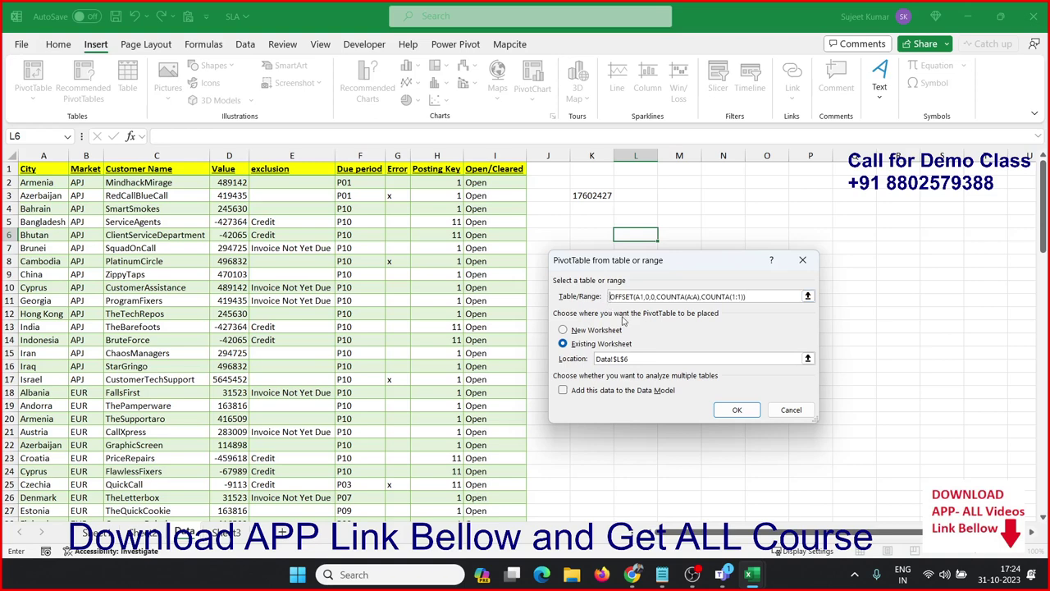
text(=)
key(Return)
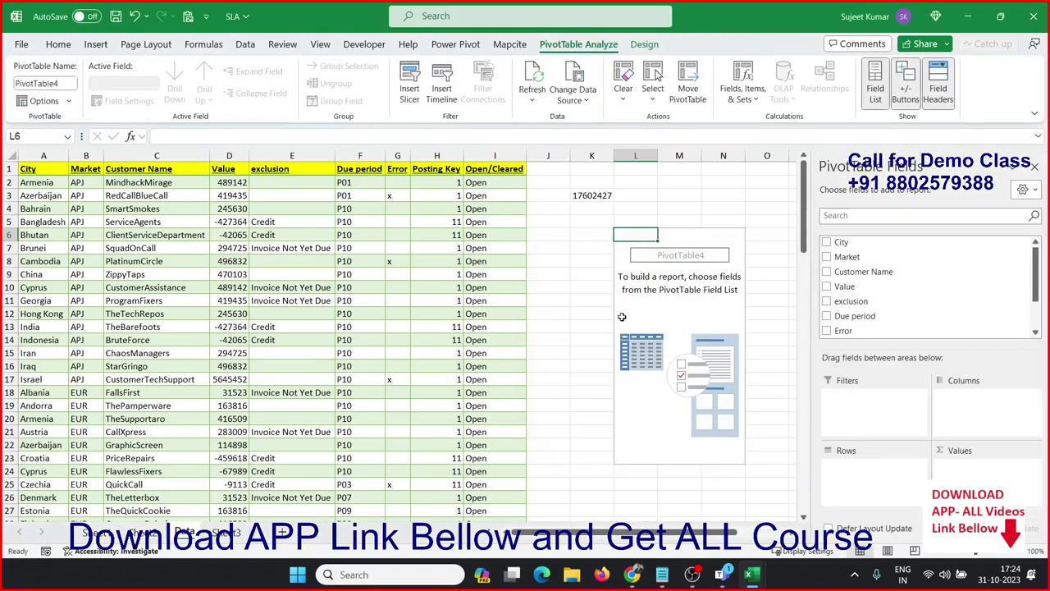
click(1035, 167)
drag(643, 156, 718, 174)
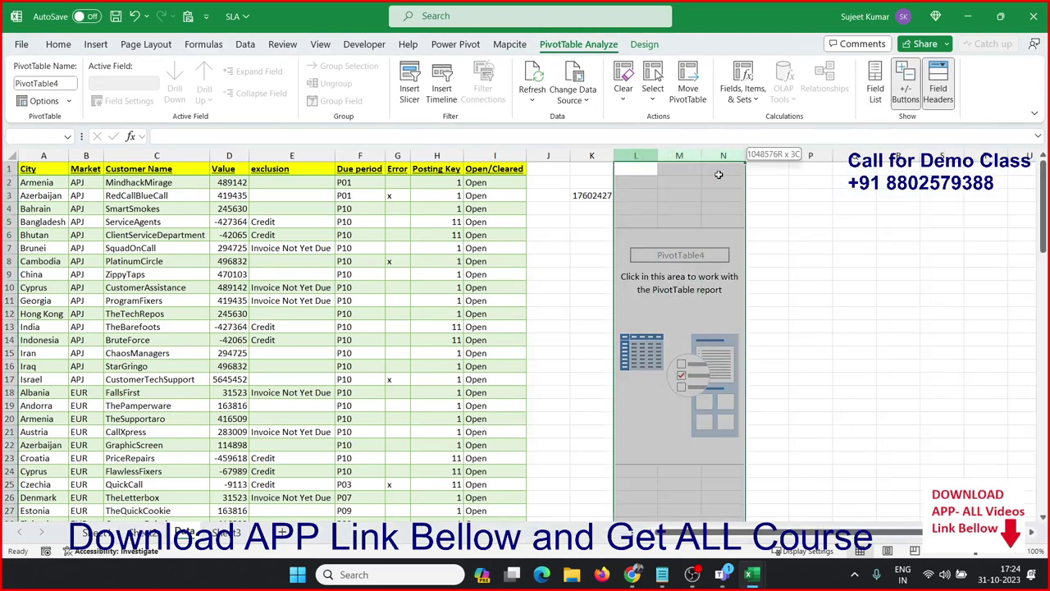
key(Delete)
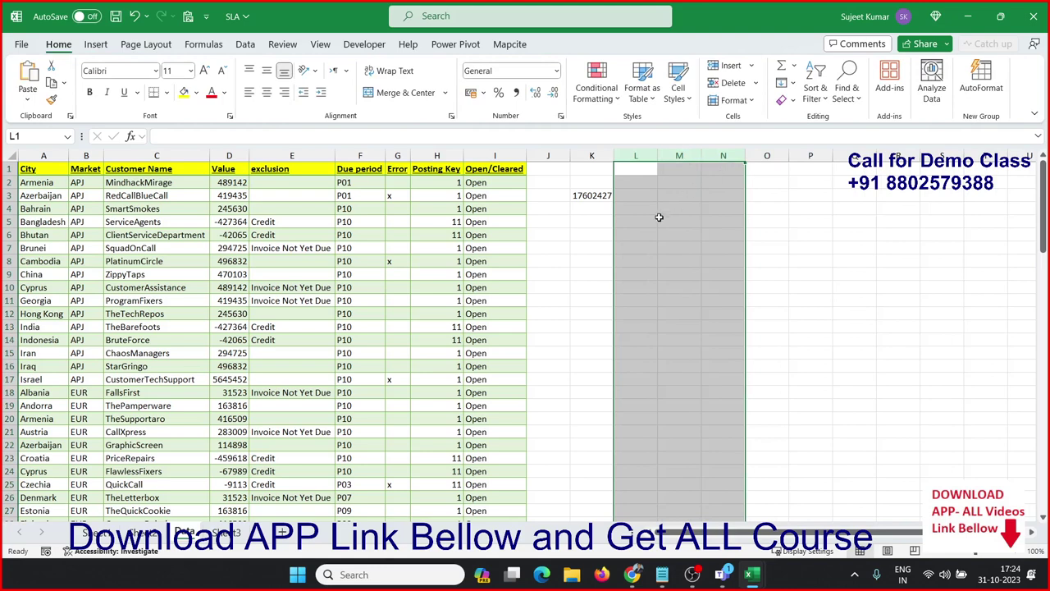
click(659, 220)
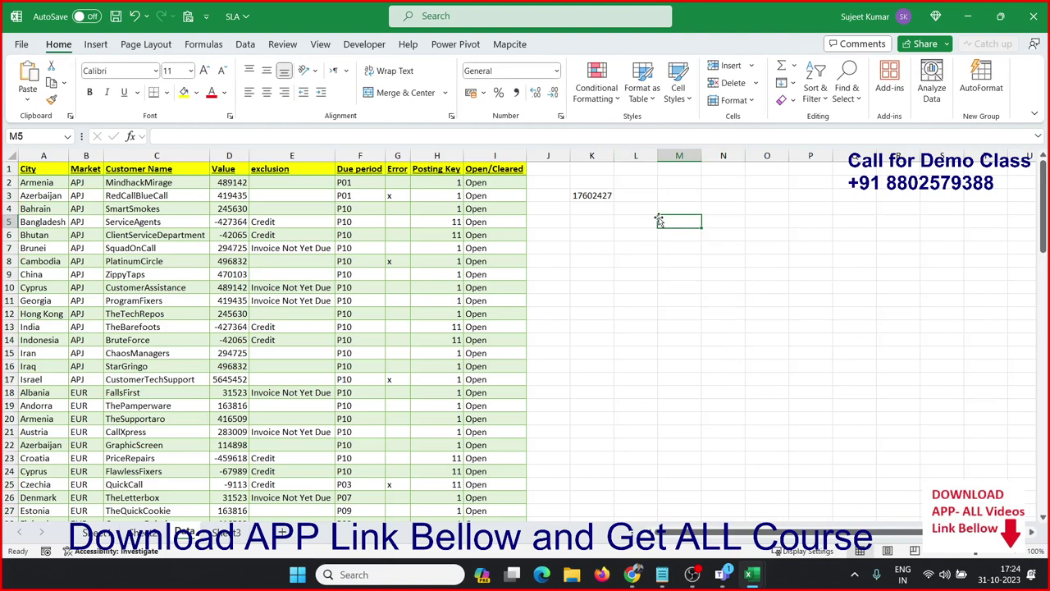
- Start a new name DT and paste the OFFSET/COUNTA formula as its reference
click(606, 221)
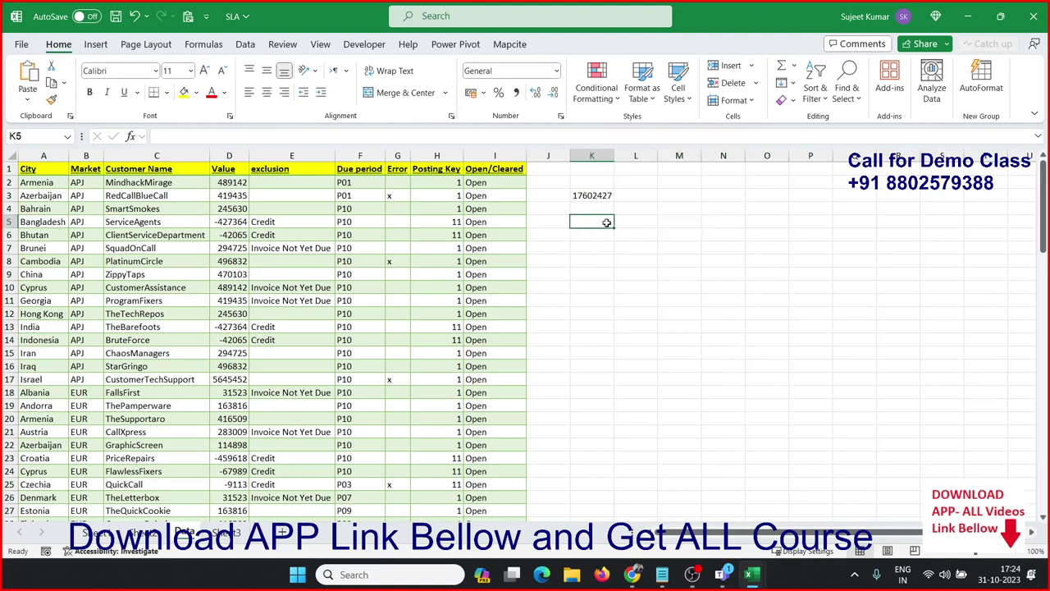
click(203, 44)
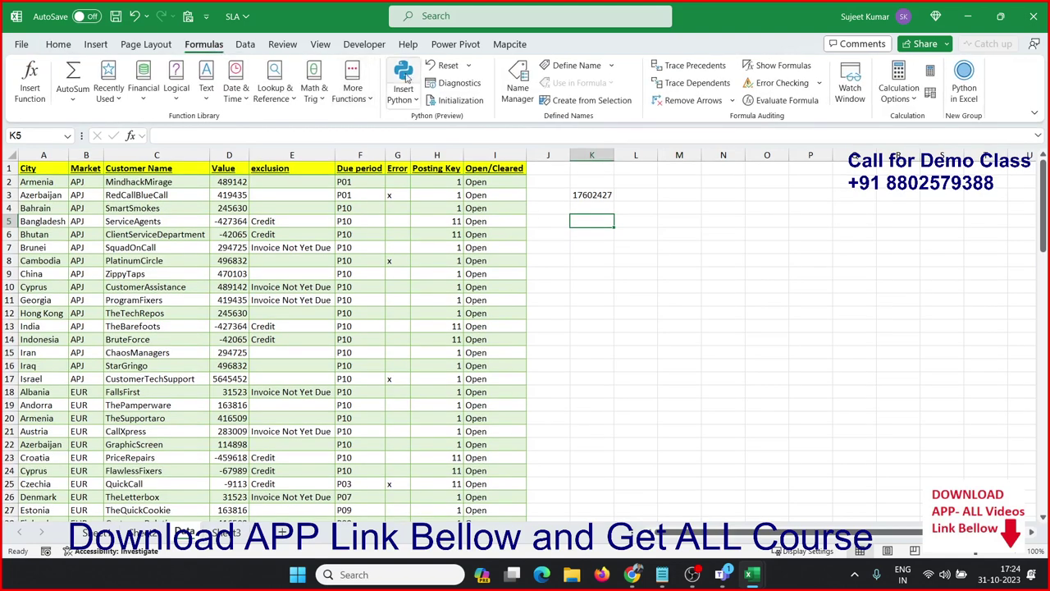
click(576, 66)
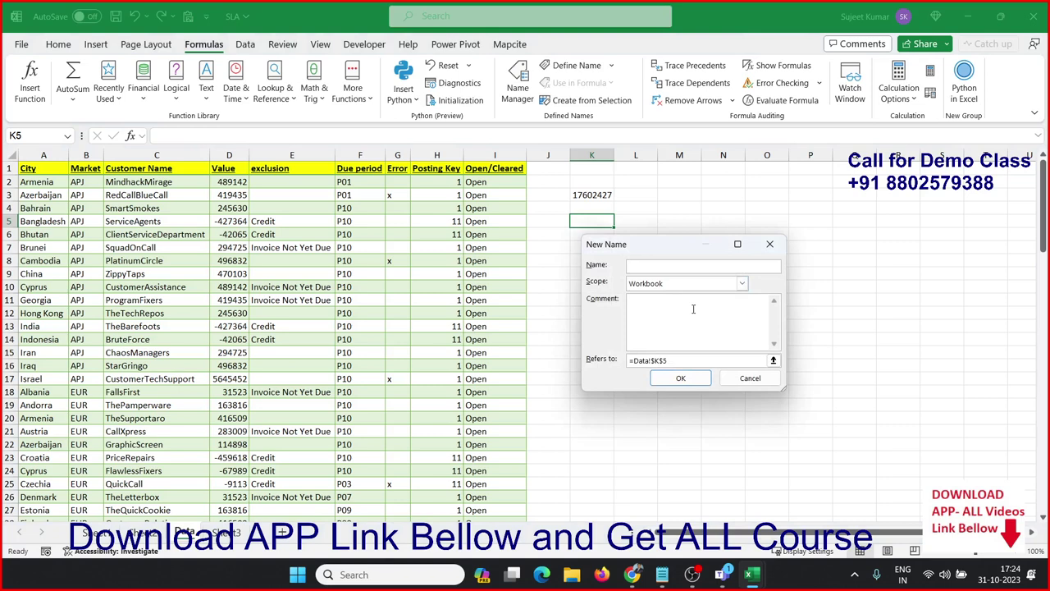
text(dty)
click(677, 360)
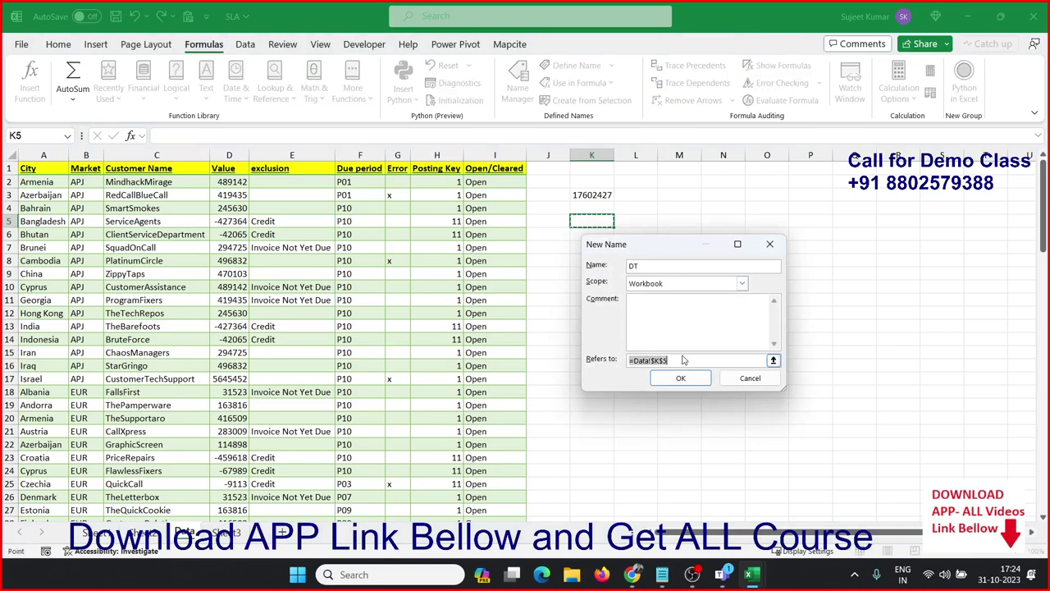
text(=)
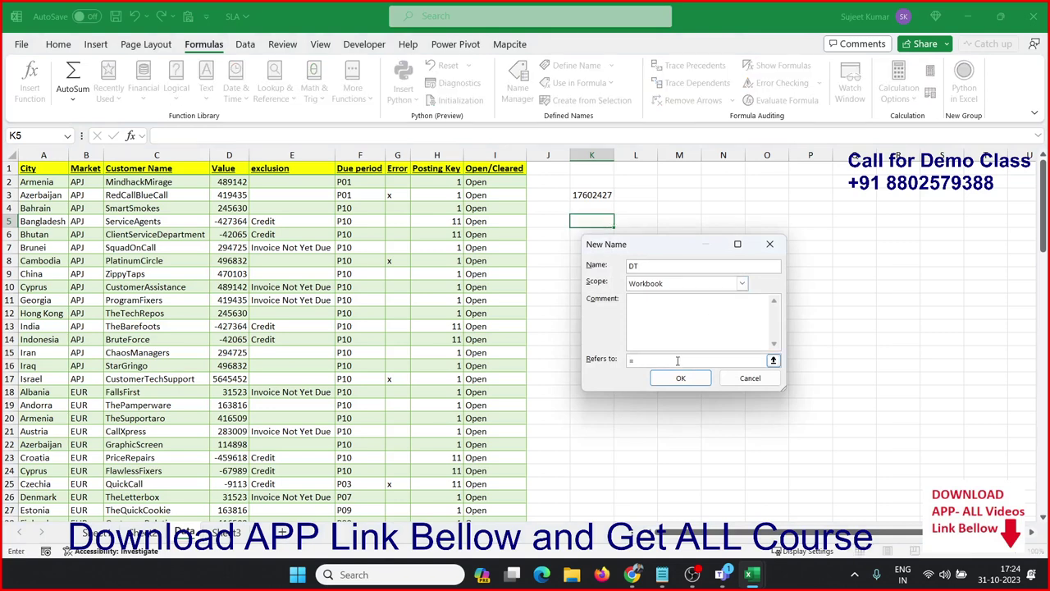
key(ctrl+v)
- Make the references absolute ($A$1, $A:$A, $1:$1) and confirm the DT name
drag(643, 360, 586, 348)
click(663, 360)
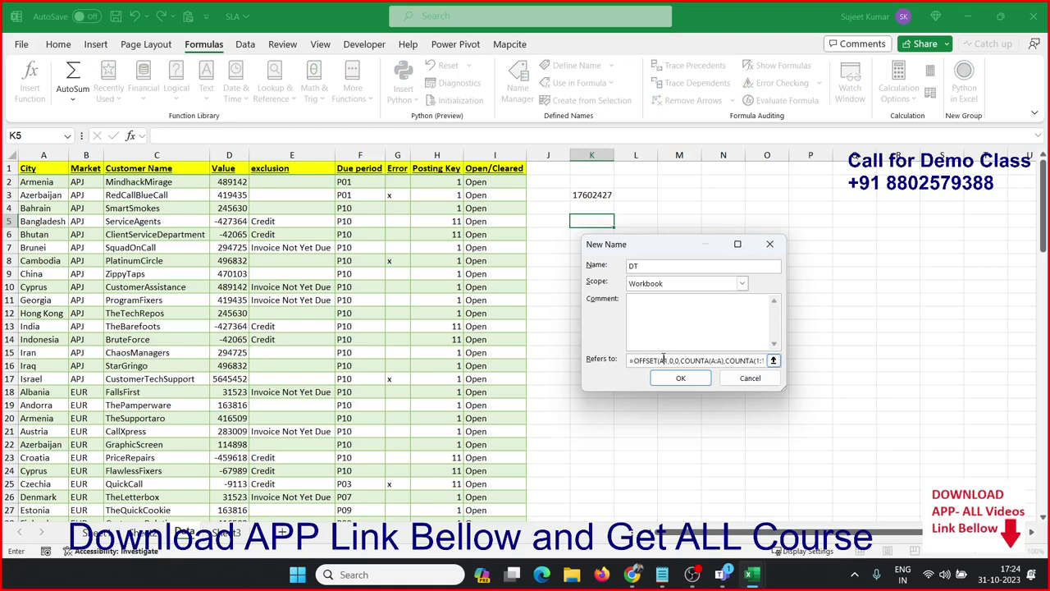
key(F4)
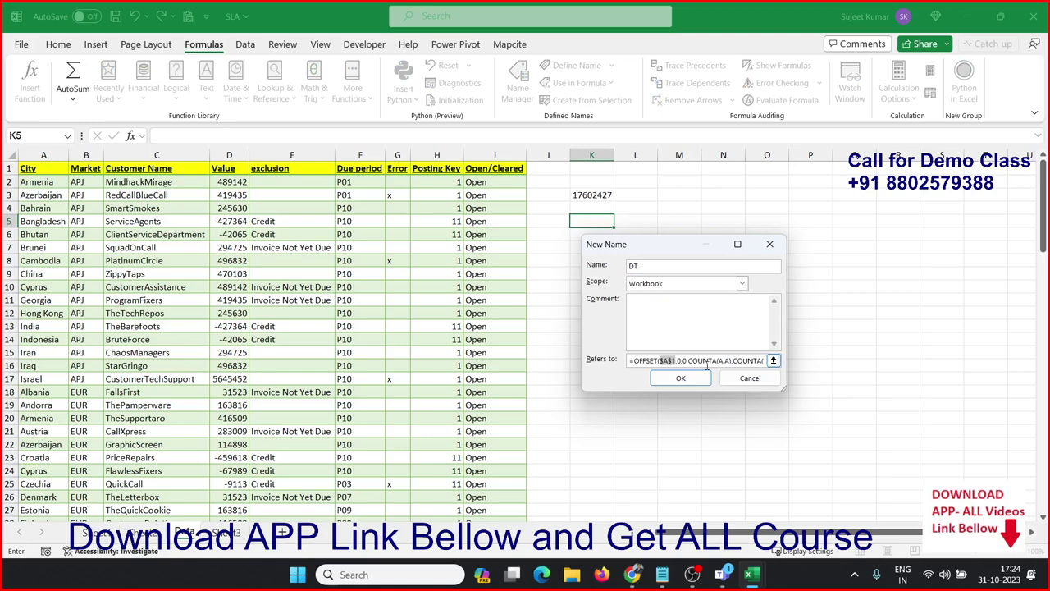
click(718, 361)
key(F4)
text(A(1:1)))
key(F4)
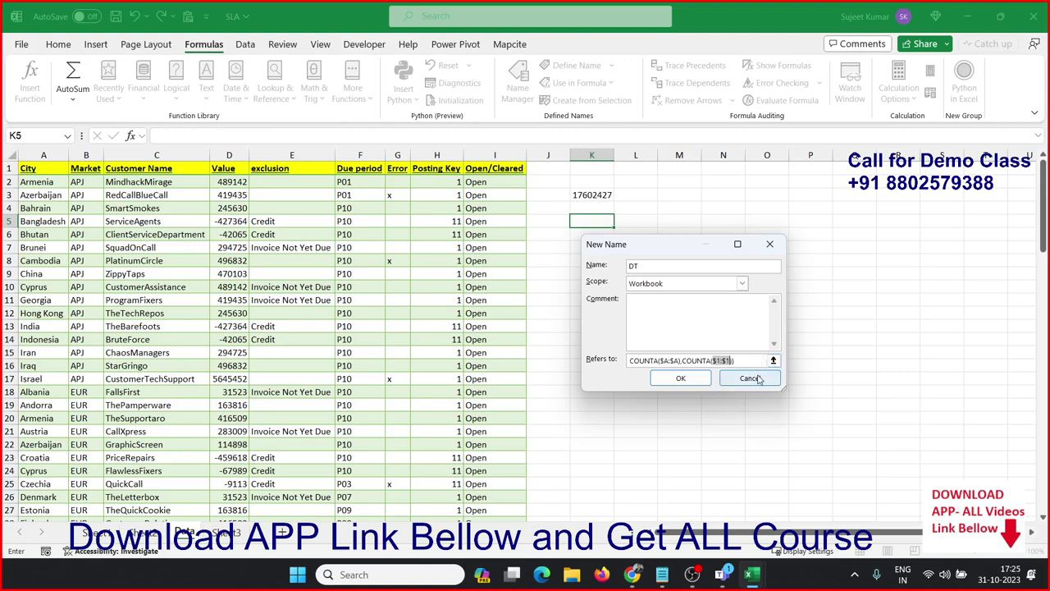
click(703, 377)
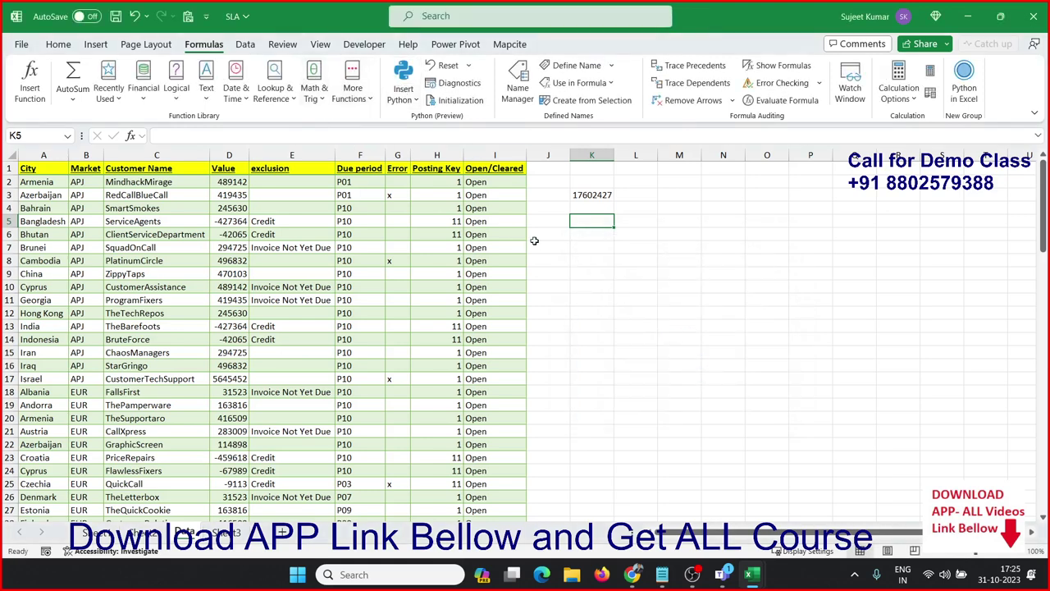
- Check K3's OFFSET sum formula and review the DT name in Name Manager
click(574, 195)
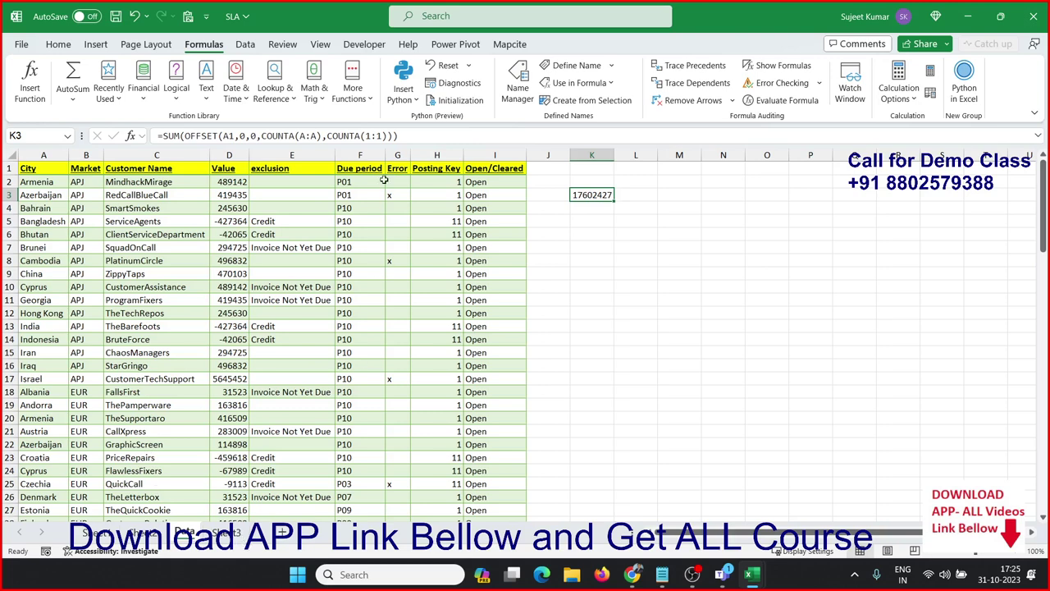
click(517, 97)
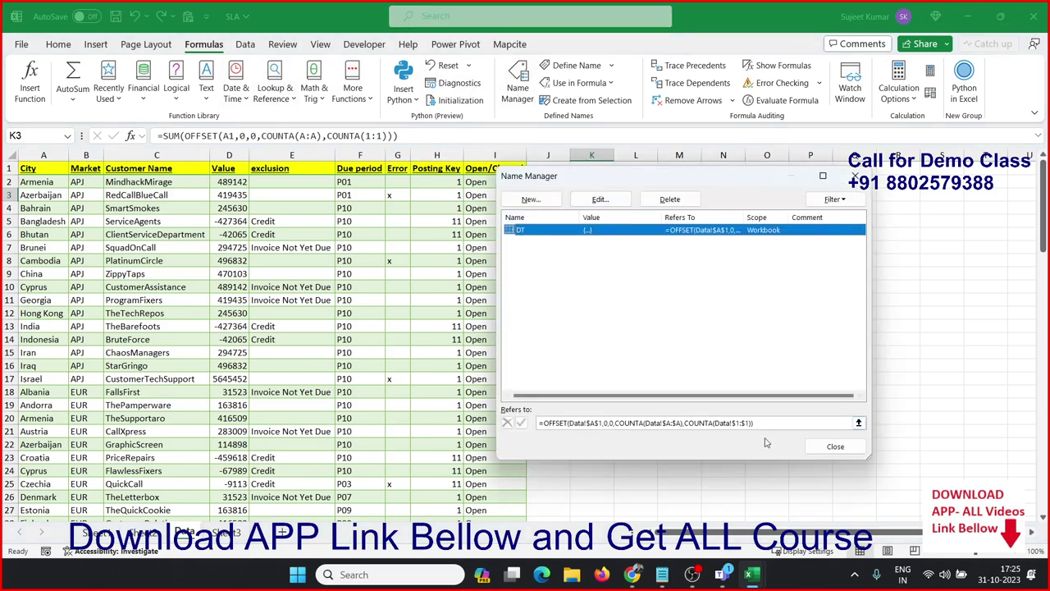
click(835, 446)
- Insert an empty PivotTable at Sheet3!F1 using DT as its source range
click(234, 533)
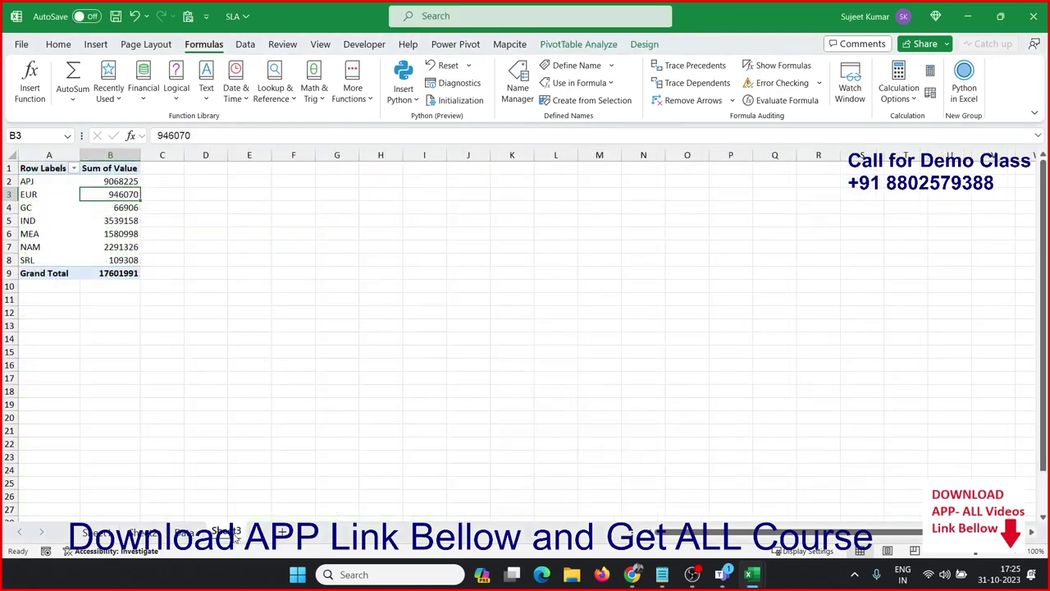
click(288, 167)
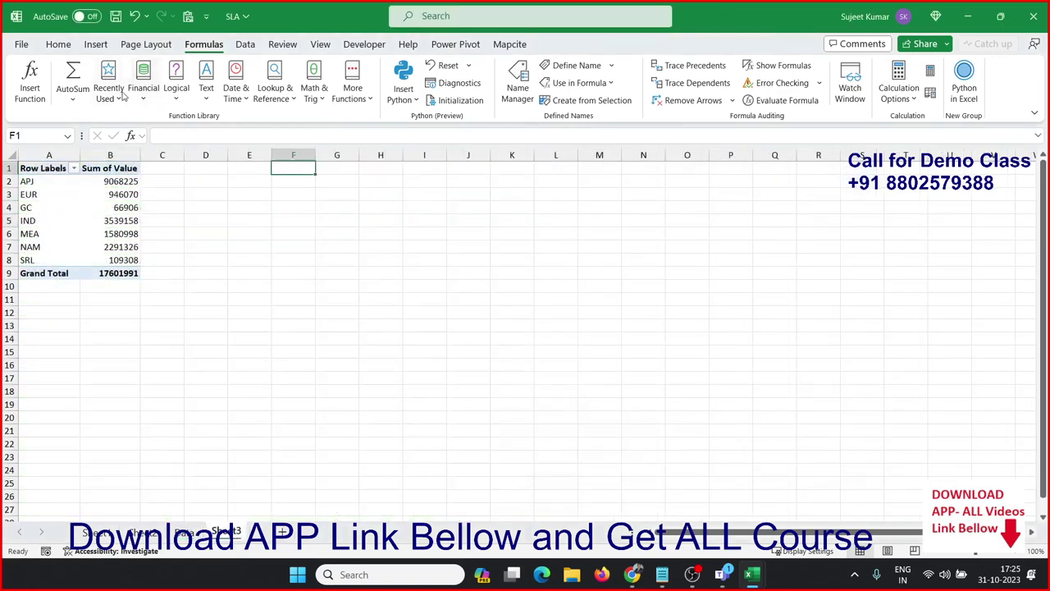
click(74, 44)
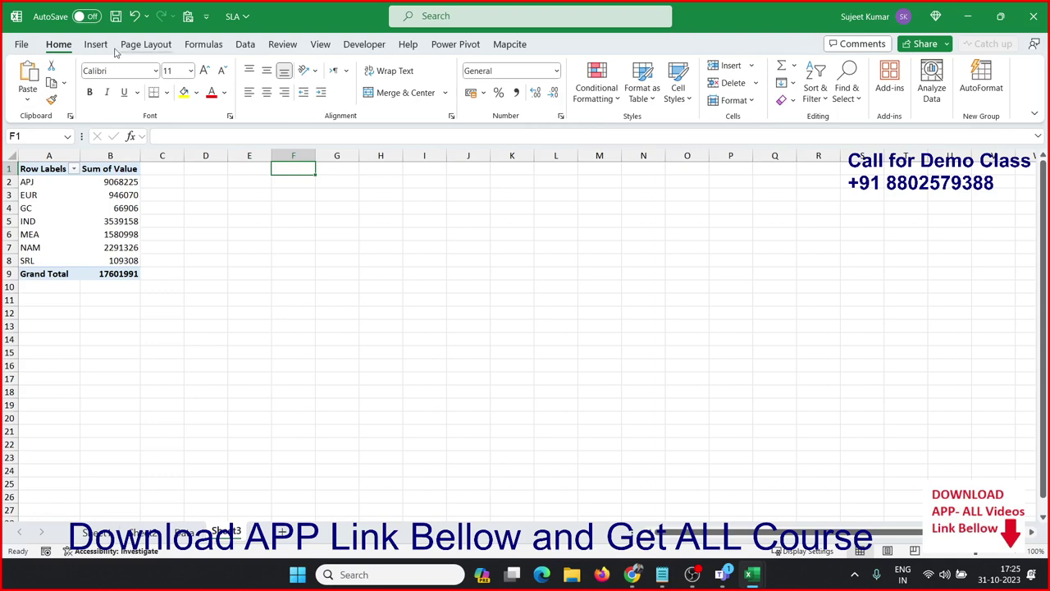
click(141, 49)
click(96, 48)
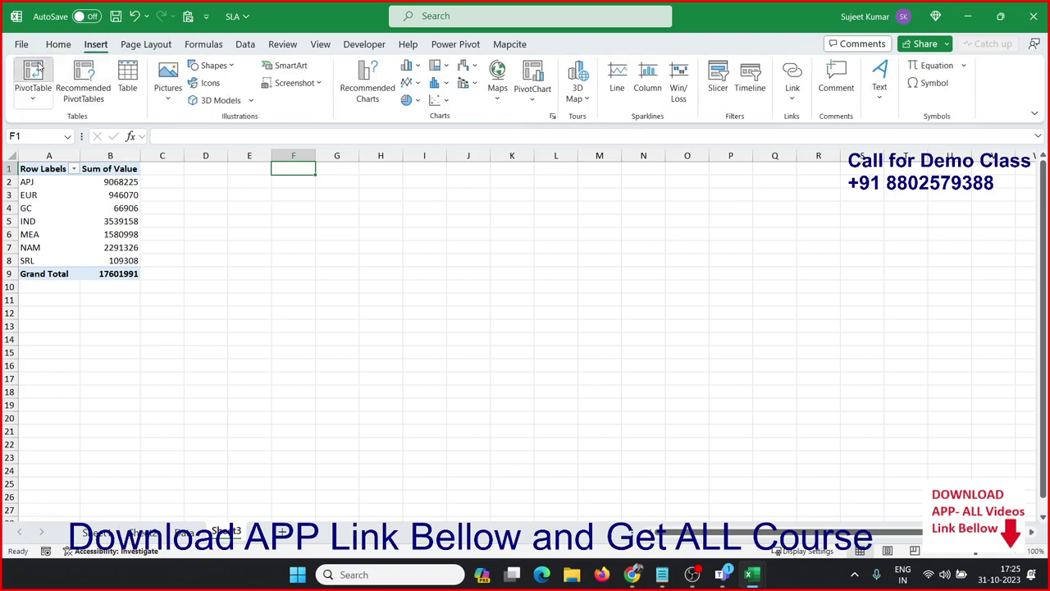
click(33, 73)
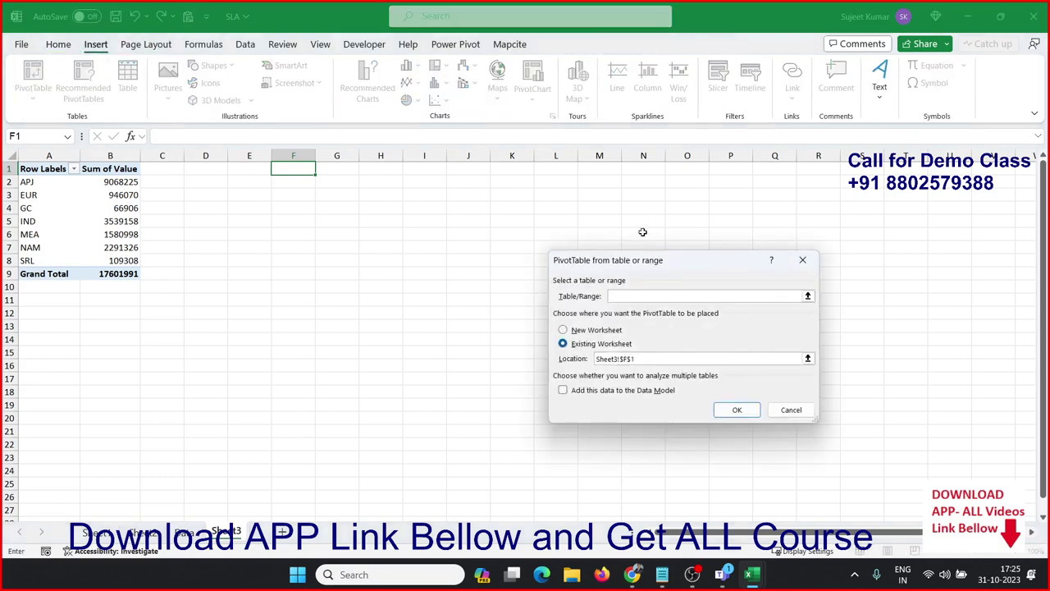
text(dt)
key(BackSpace)
key(BackSpace)
text(DT)
click(745, 410)
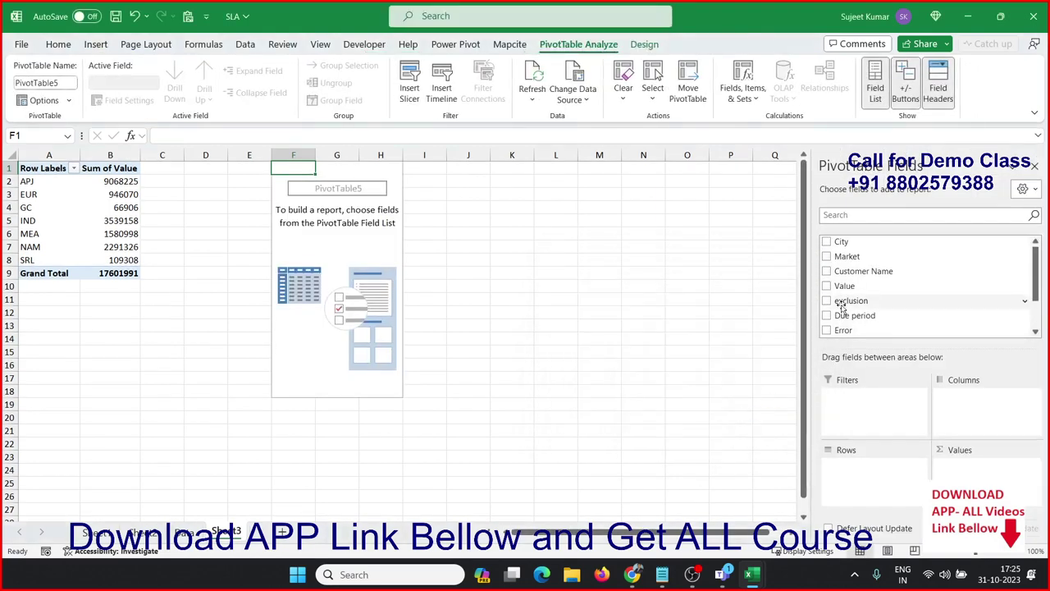
- Put City in Rows and Value as Sum of Value, starting with Albania at 31523
drag(843, 250, 870, 472)
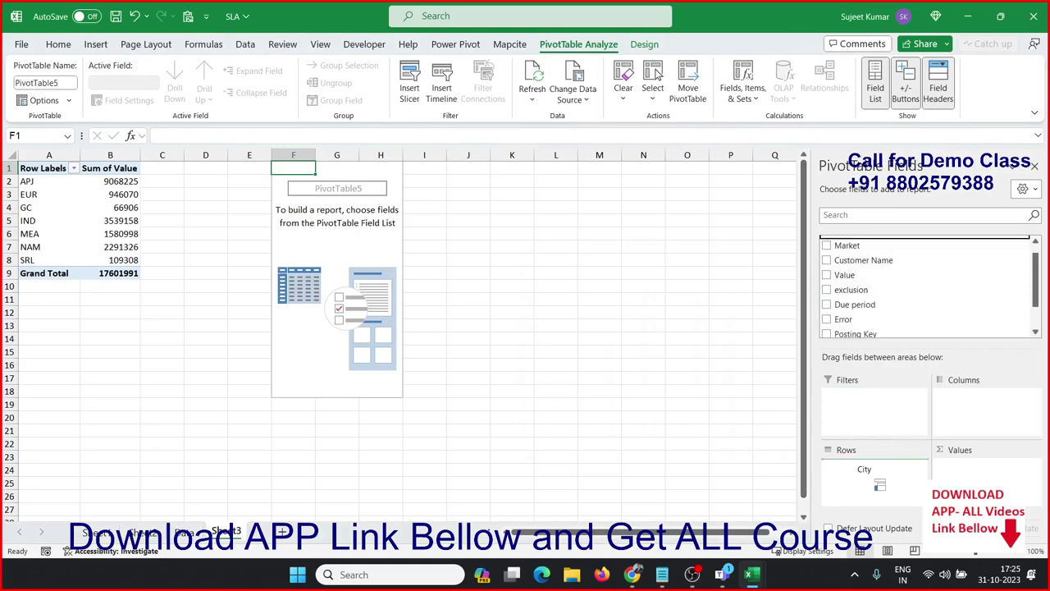
click(856, 274)
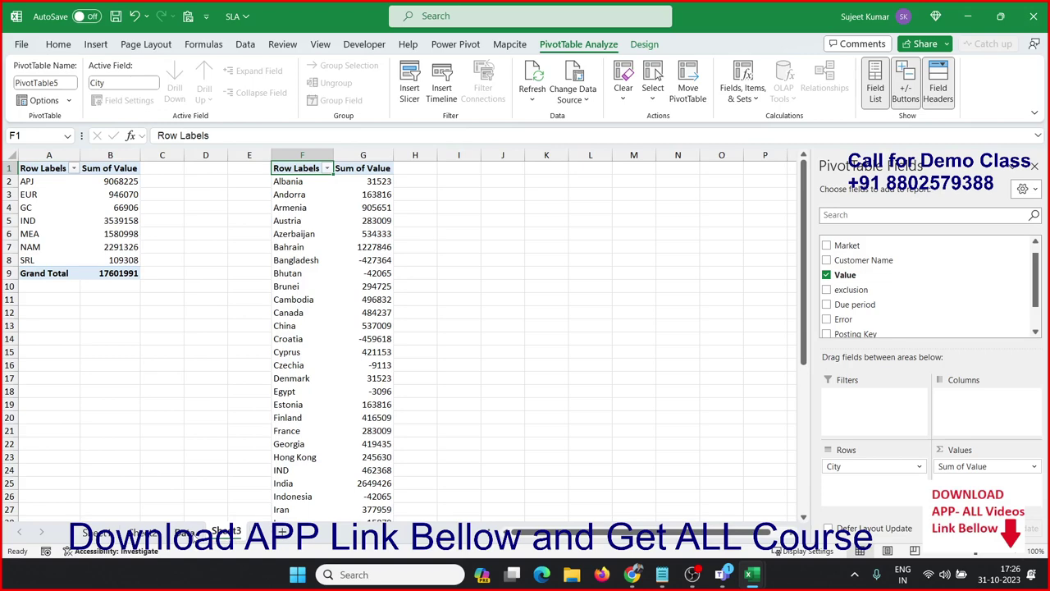
click(522, 368)
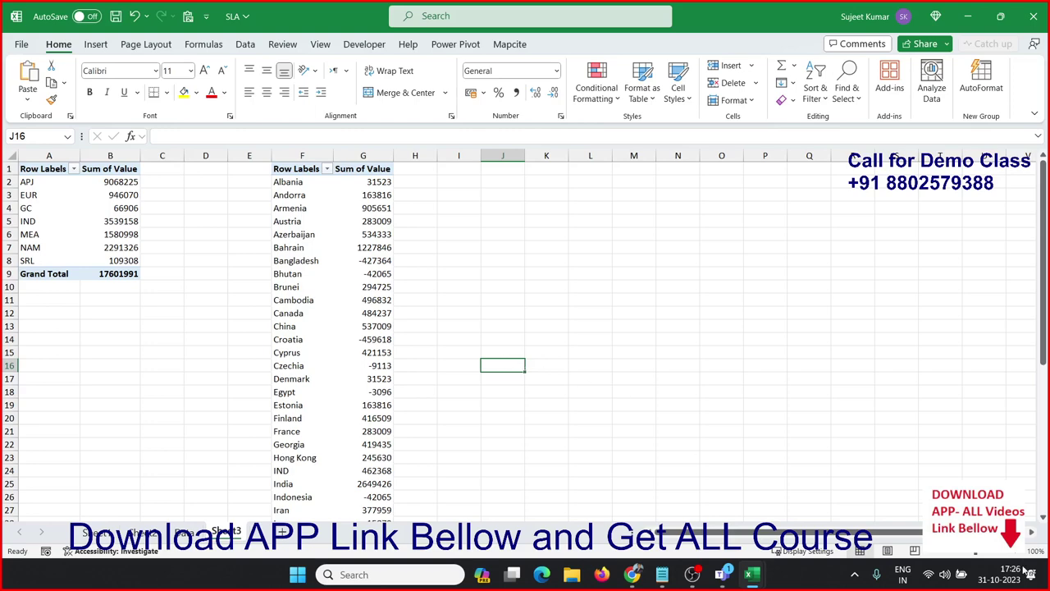
scroll(525, 336, down, 7)
scroll(525, 337, up, 7)
click(1033, 17)
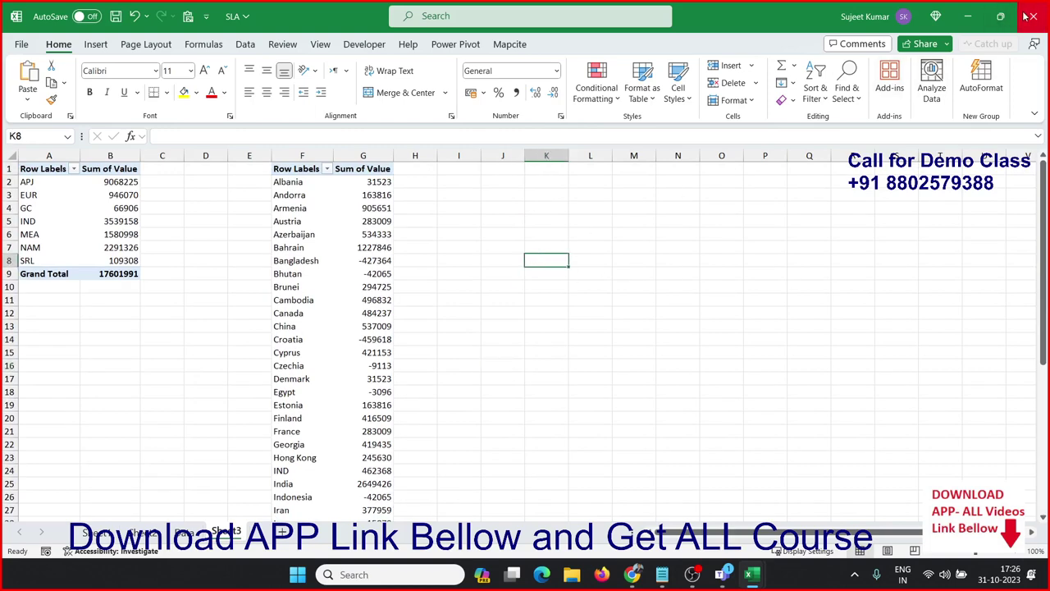
- Discard changes to the SLA workbook and move the recorder window aside
click(582, 387)
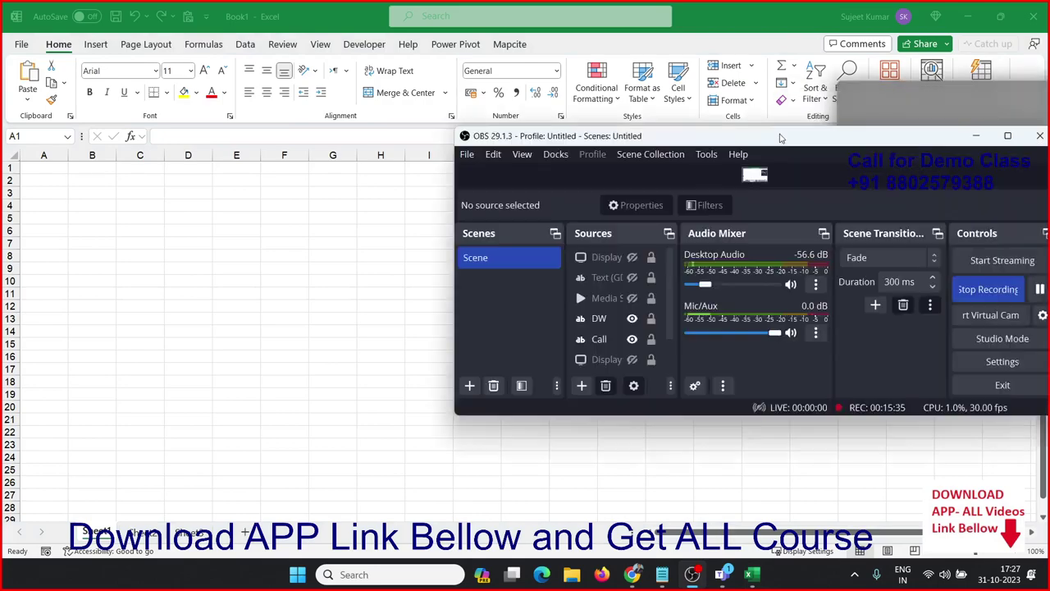
drag(775, 135, 546, 149)
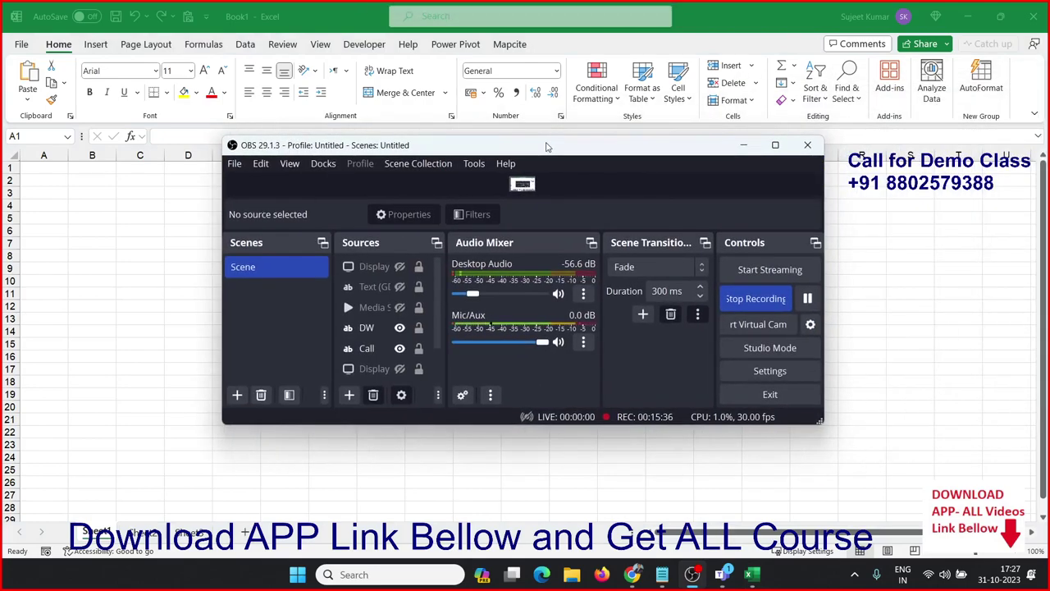
- Maximize then minimize the OBS window, and select cells D4 and F3 in Book1
double_click(545, 148)
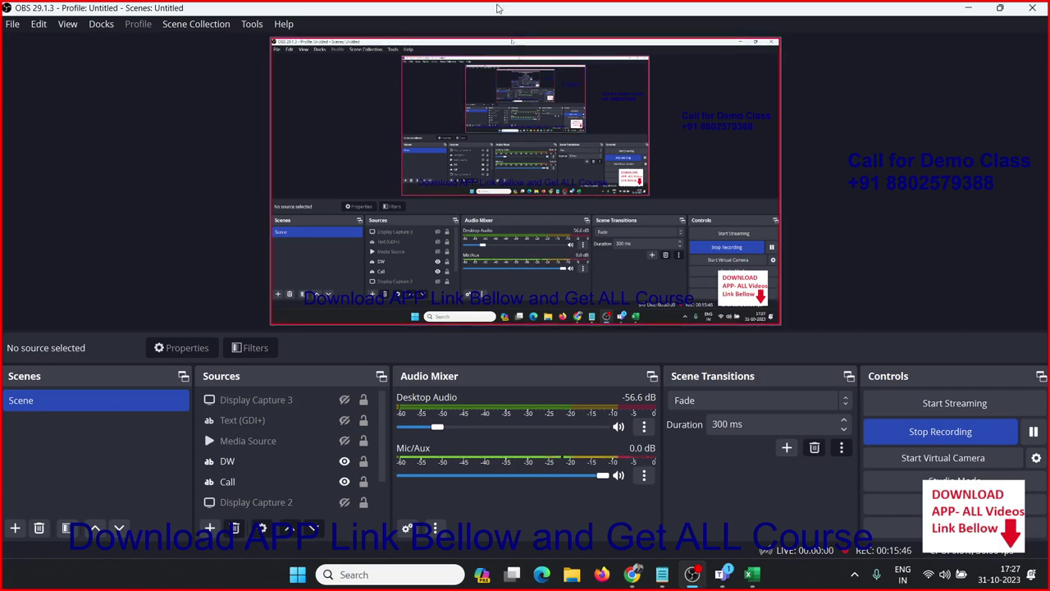
click(968, 8)
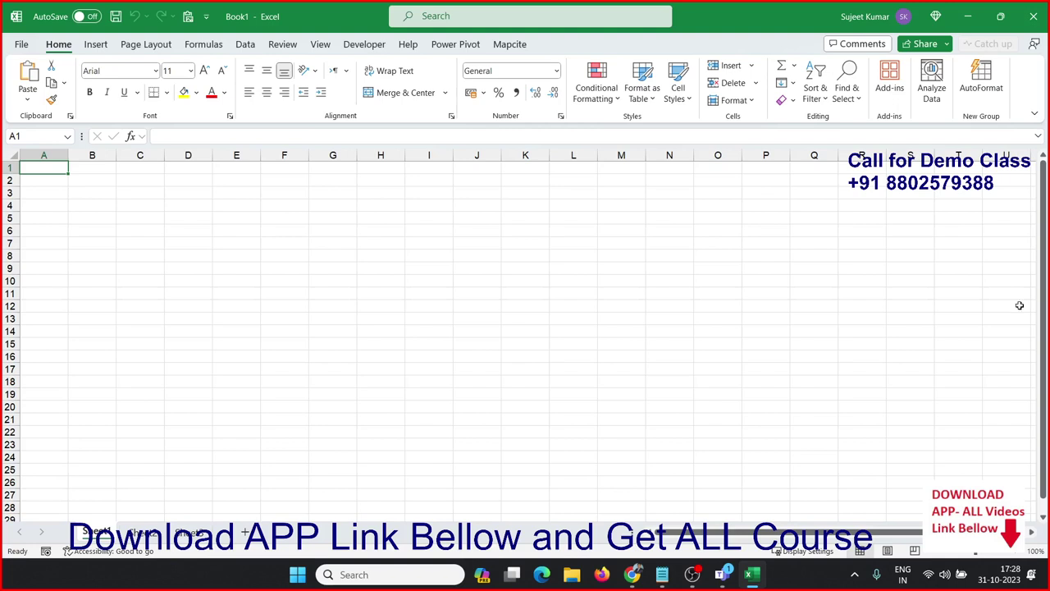
click(171, 203)
click(276, 193)
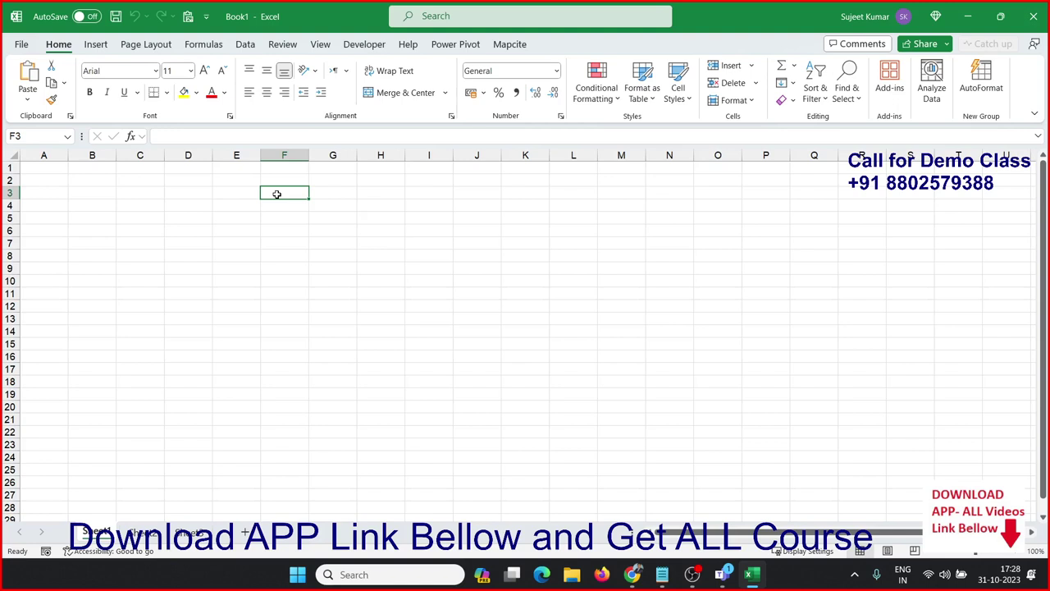
- Jump to A1, cancel the range-based PivotTable dialog, and open the PivotTable data source dropdown
key(ctrl+Home)
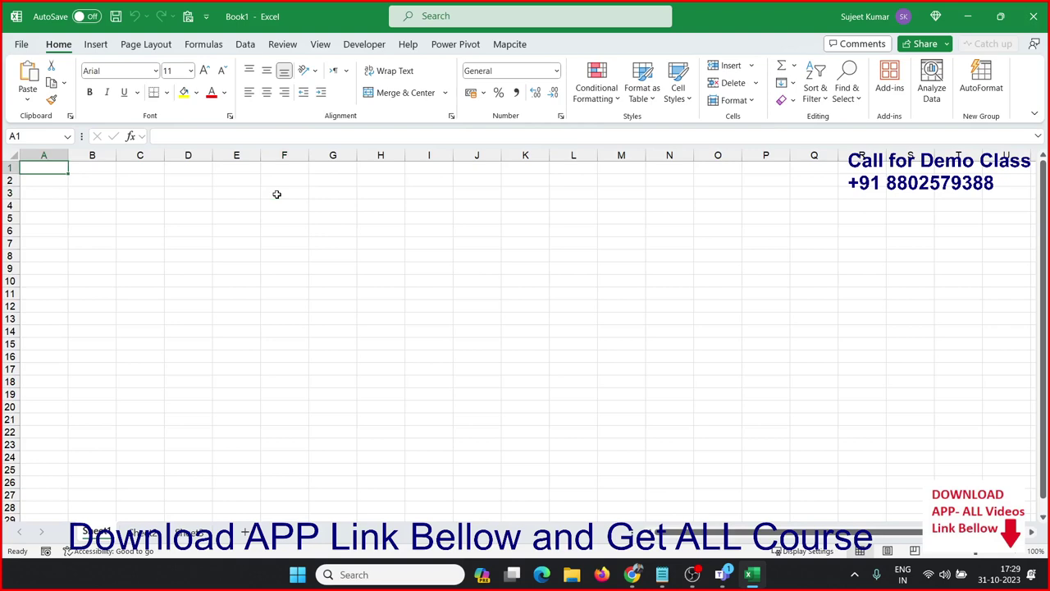
click(96, 46)
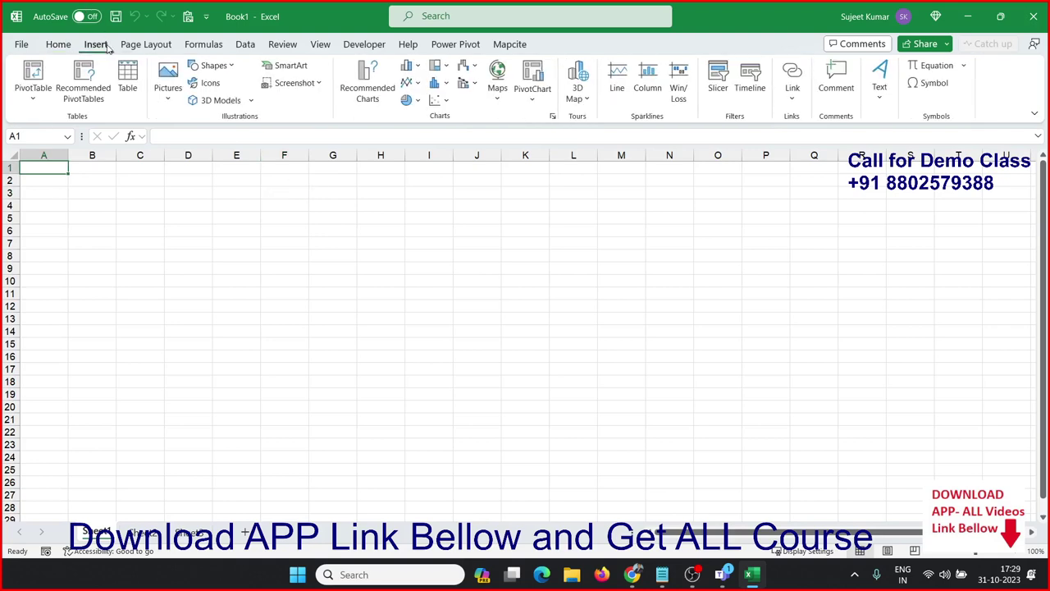
click(33, 74)
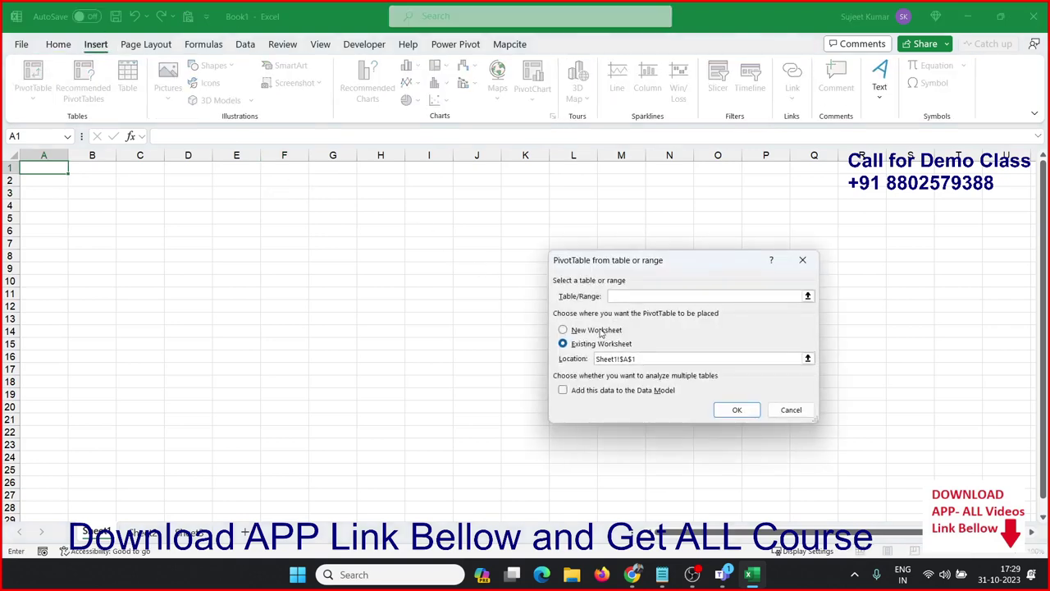
click(803, 259)
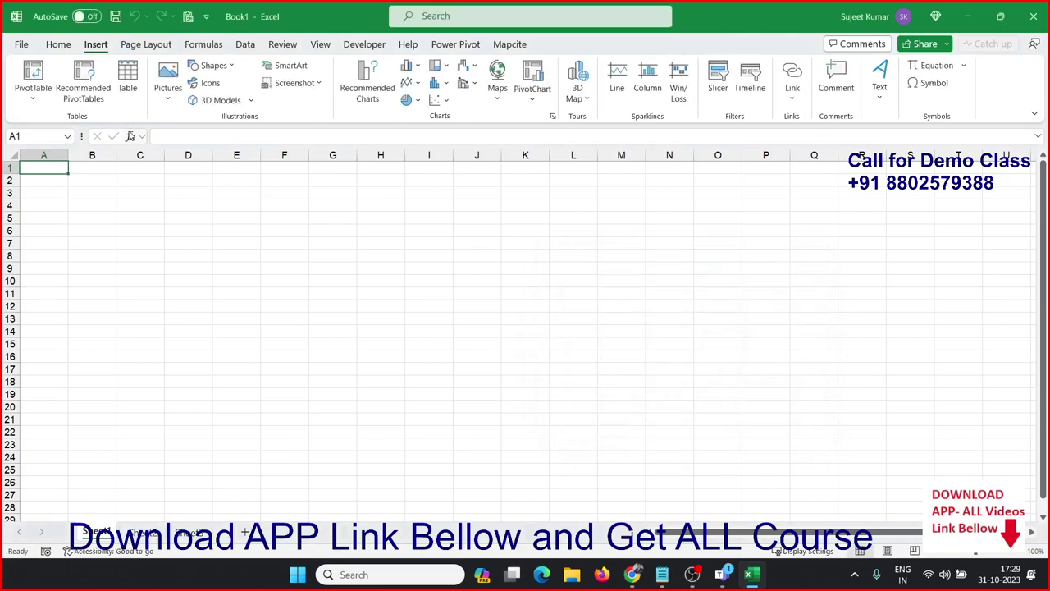
click(50, 105)
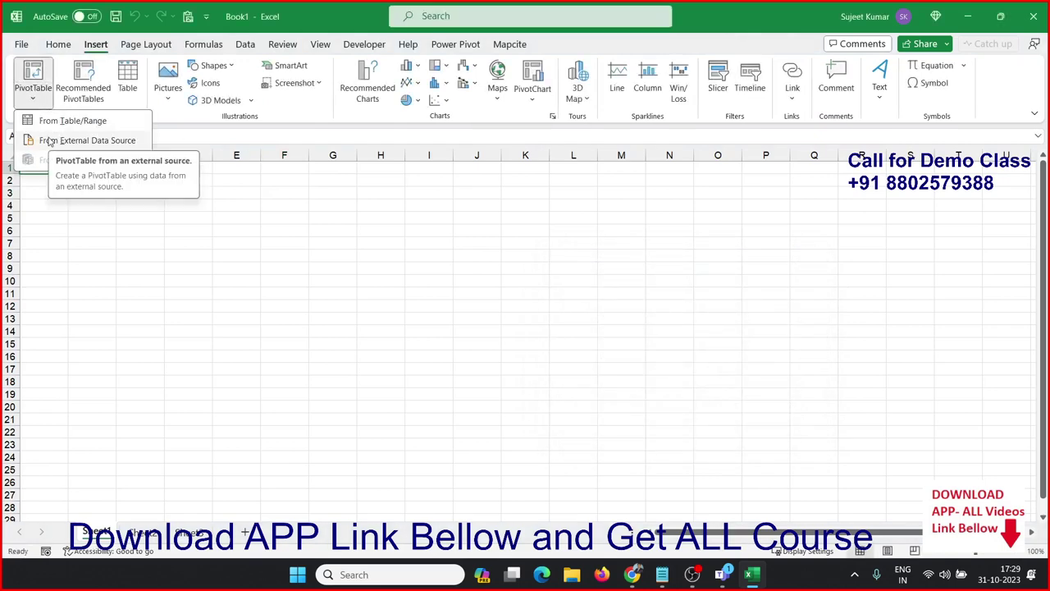
- Start an external-source PivotTable and browse to the 8am workbook on the D: drive
click(49, 141)
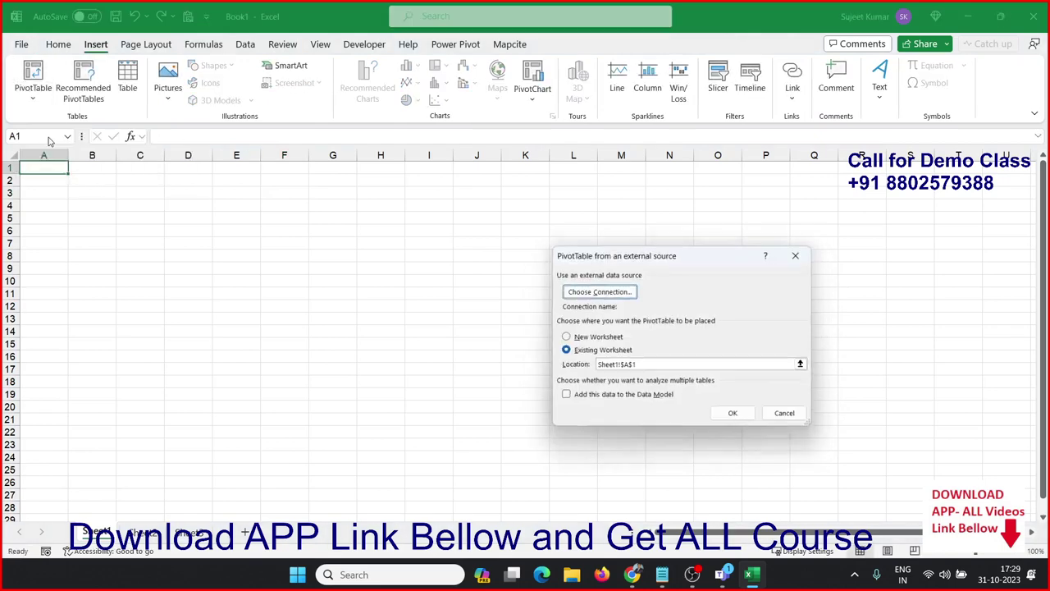
click(604, 289)
click(581, 490)
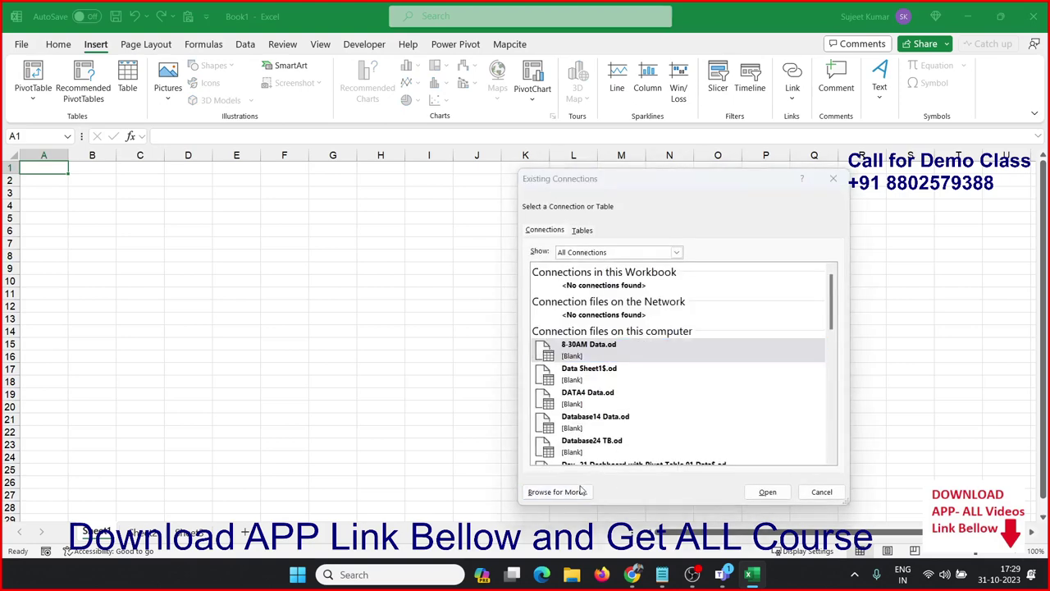
drag(615, 187, 97, 135)
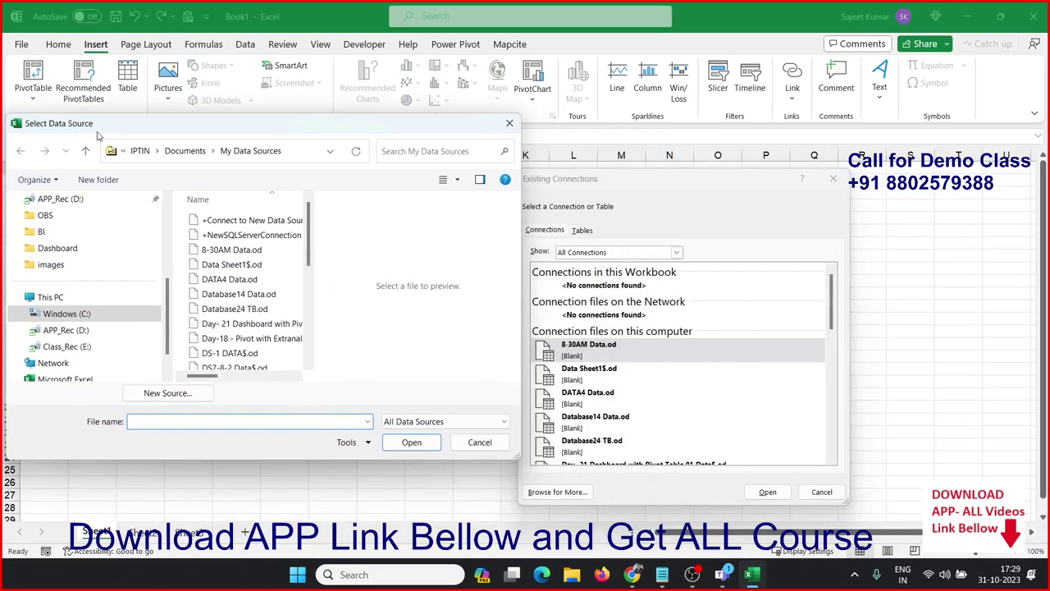
click(82, 347)
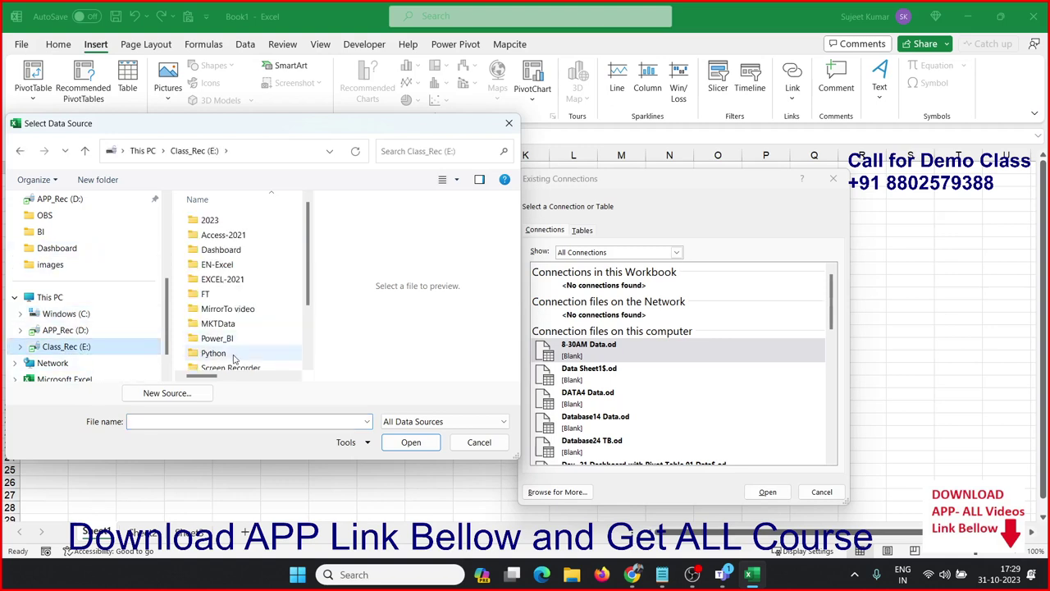
click(217, 338)
scroll(217, 338, down, 2)
click(51, 297)
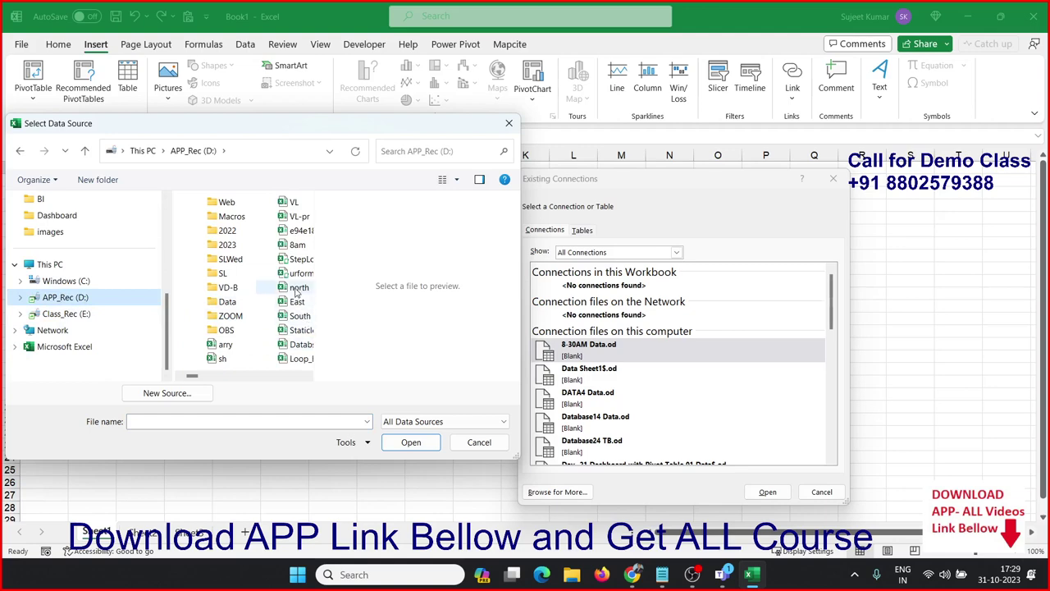
click(297, 245)
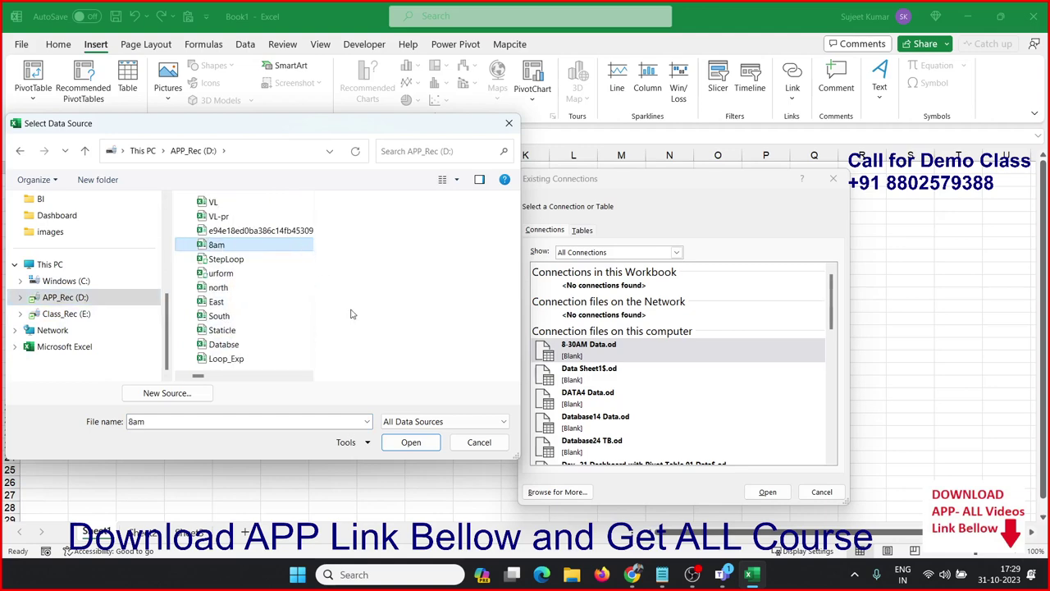
click(410, 441)
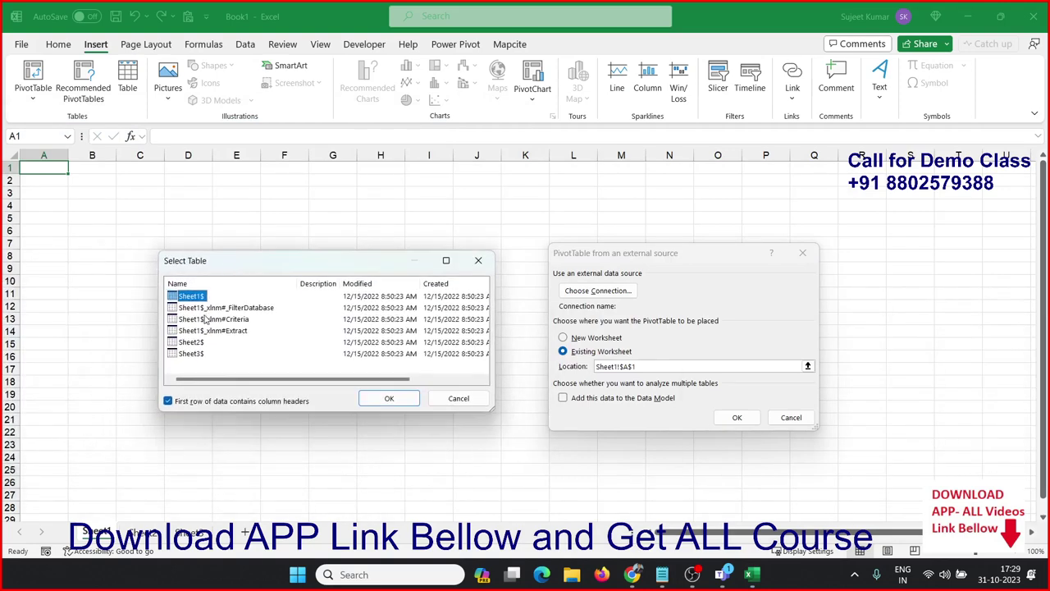
- Use the Sheet1$ table to create the PivotTable on Sheet1, then move to Sheet2
click(389, 398)
click(737, 417)
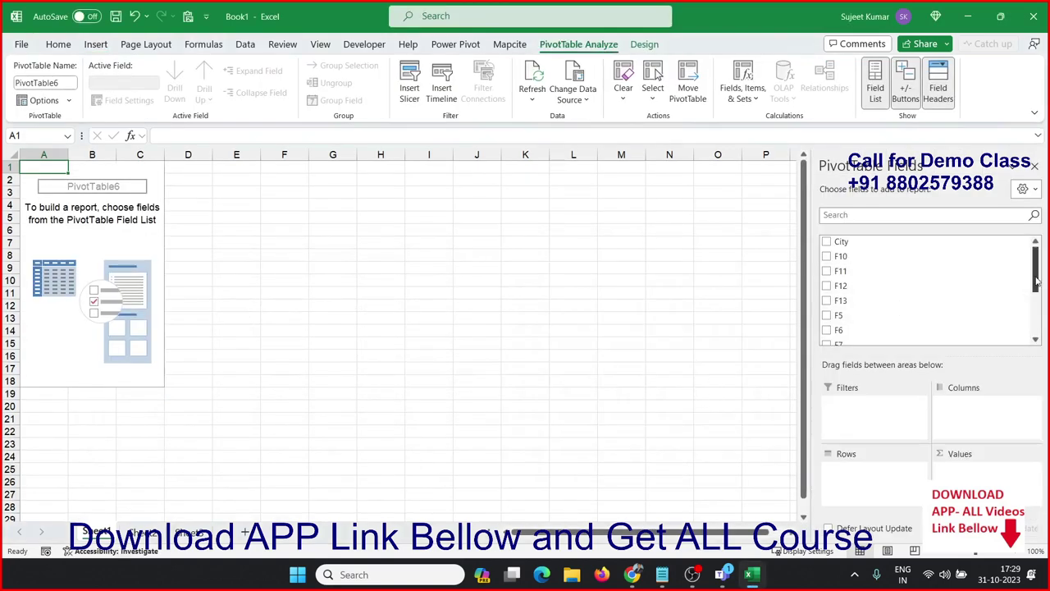
drag(1035, 266, 1038, 344)
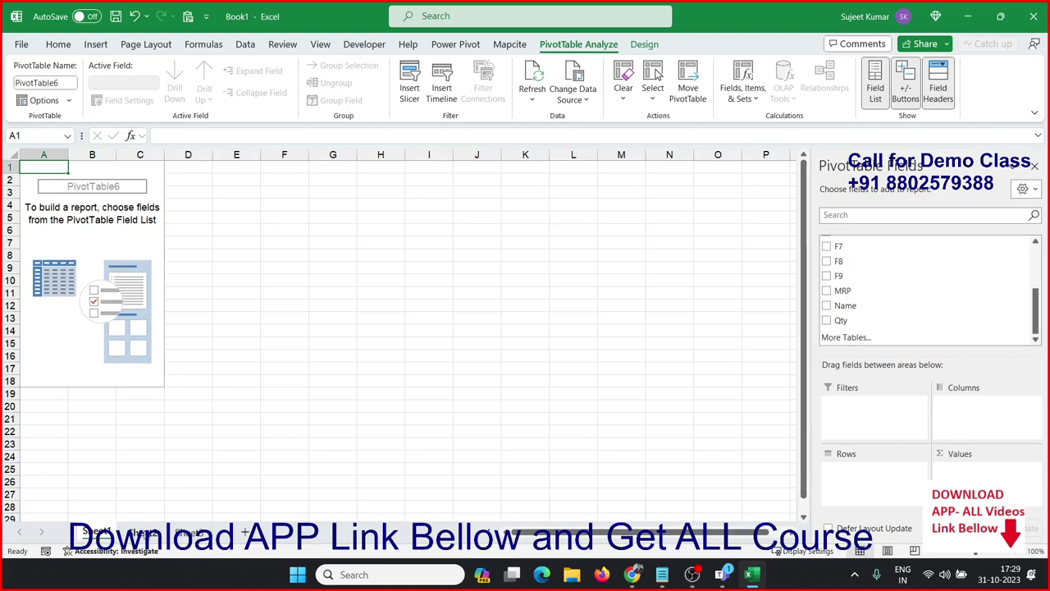
click(141, 531)
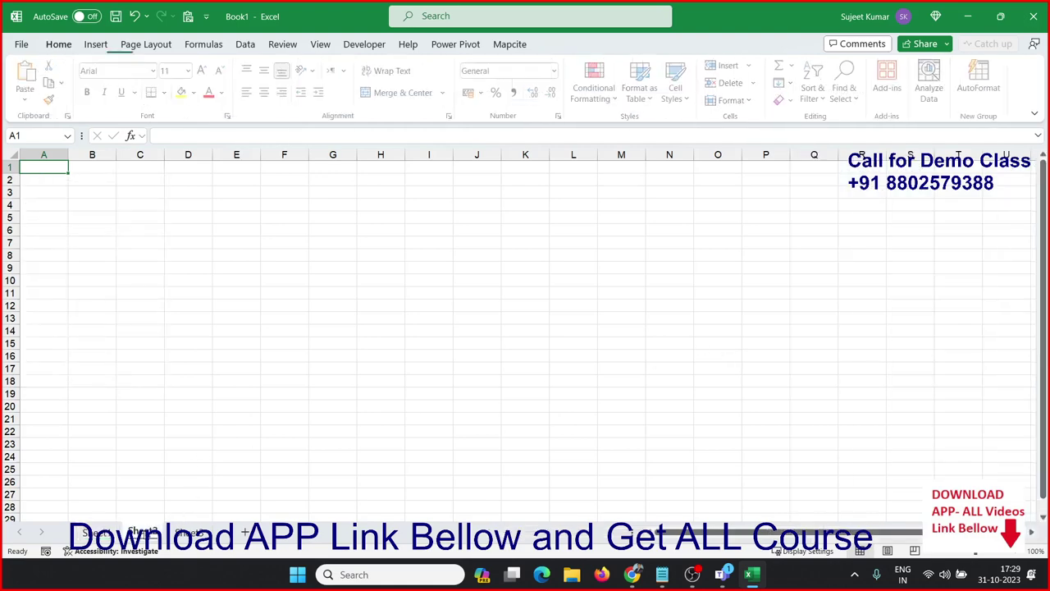
- Start an external-source PivotTable on Sheet2 from the Database25 file in Documents
click(96, 53)
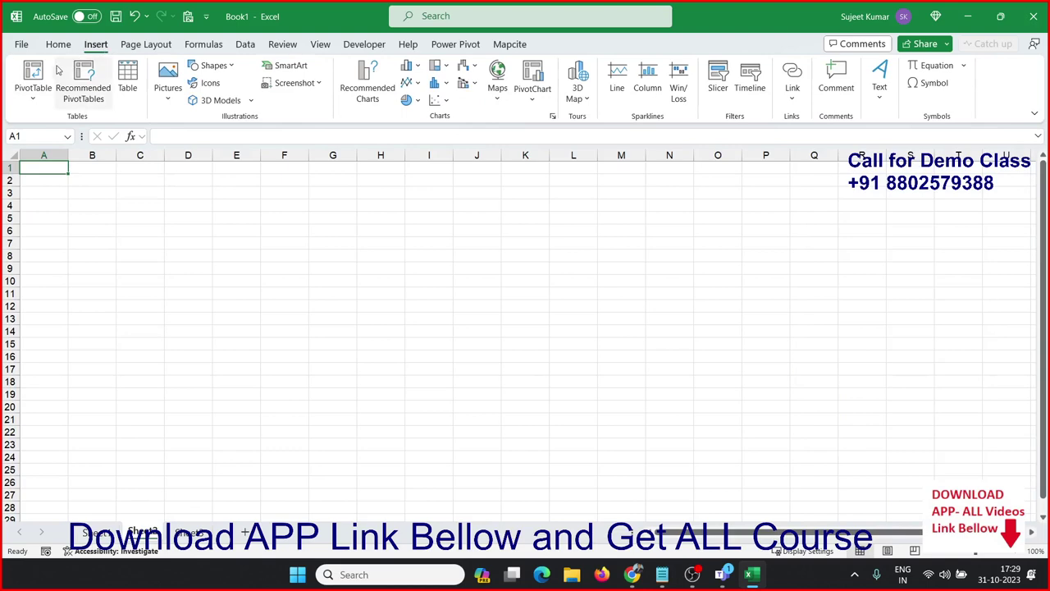
click(34, 92)
click(54, 140)
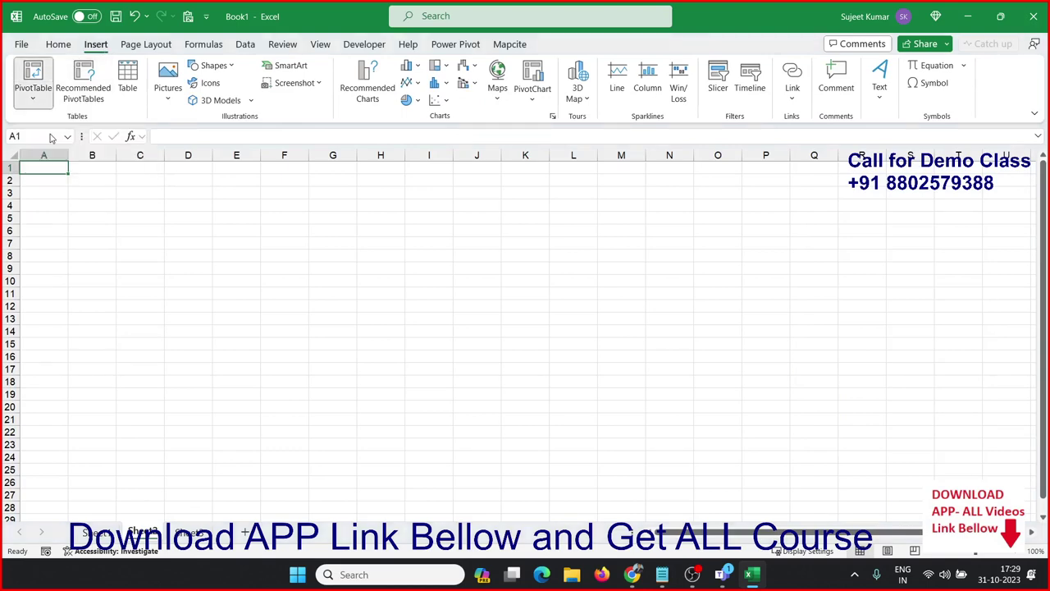
click(592, 295)
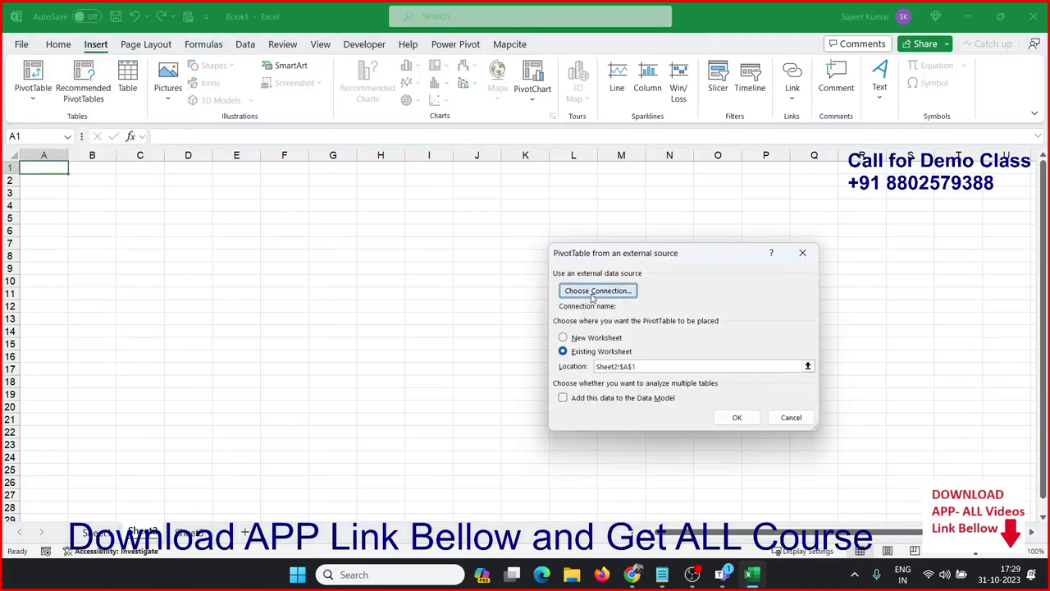
click(578, 490)
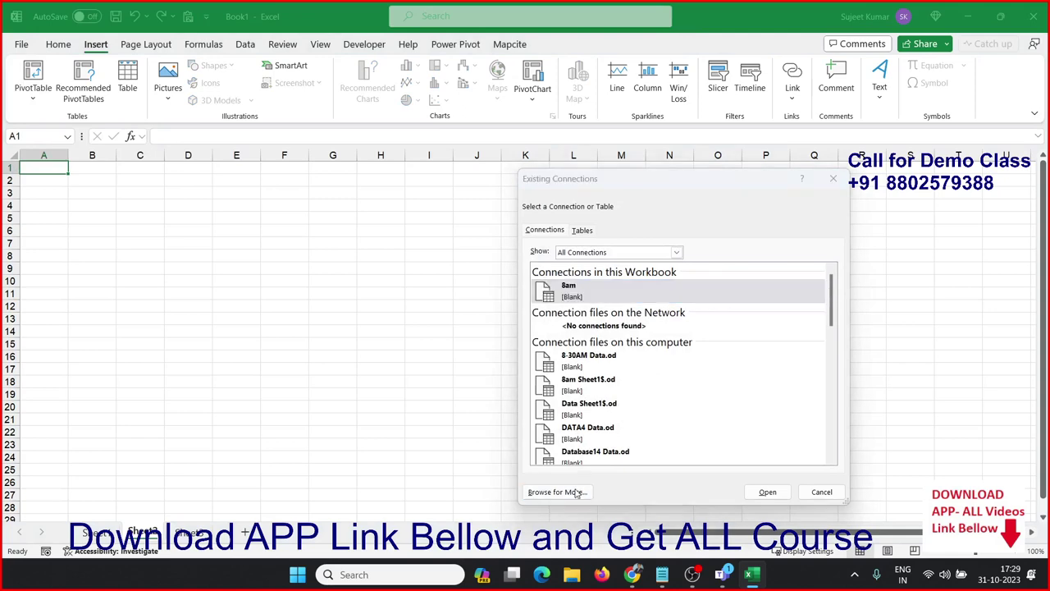
drag(588, 186, 254, 140)
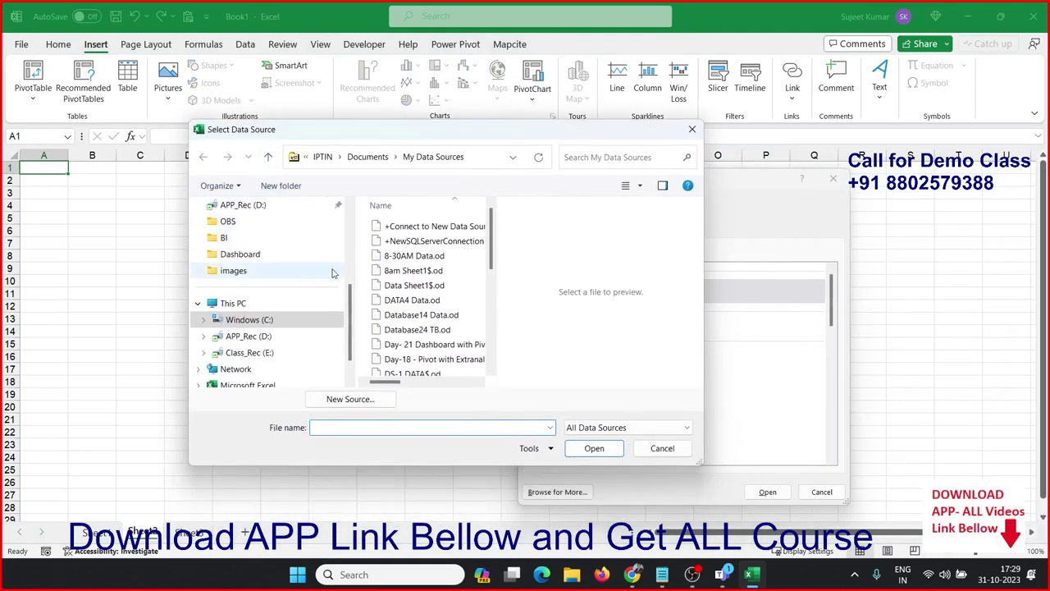
scroll(267, 283, up, 3)
click(263, 289)
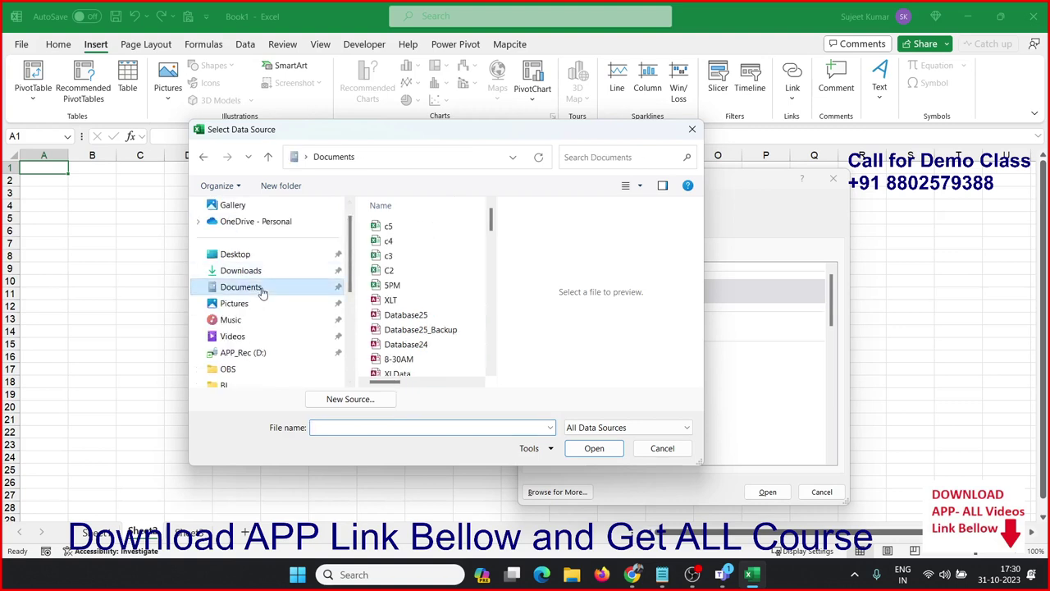
click(407, 317)
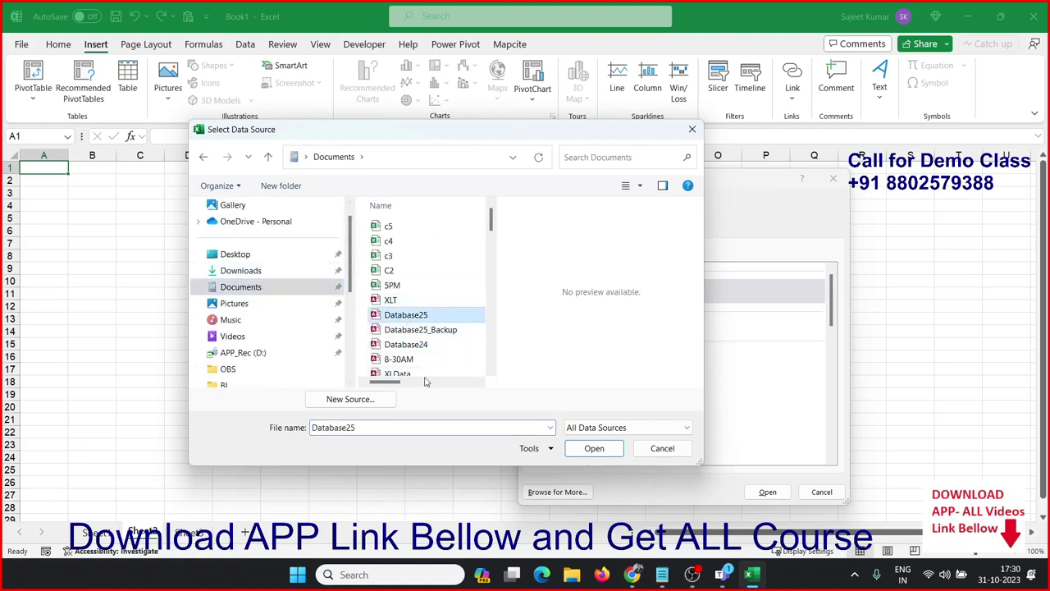
click(601, 450)
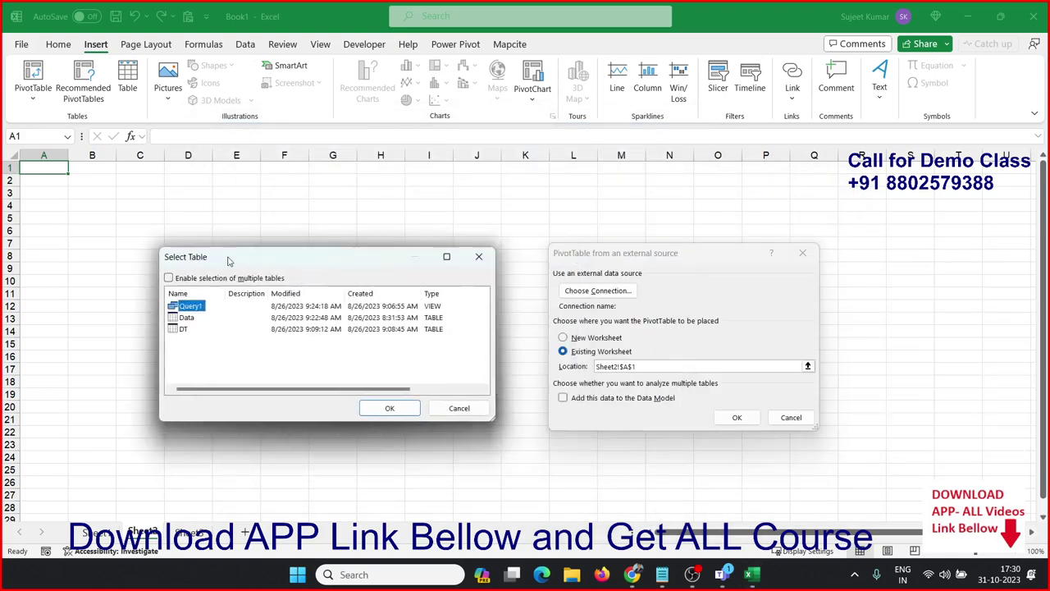
- Build the pivot from Database25's Data table, summing Qty by Product, then go to Sheet3
click(125, 307)
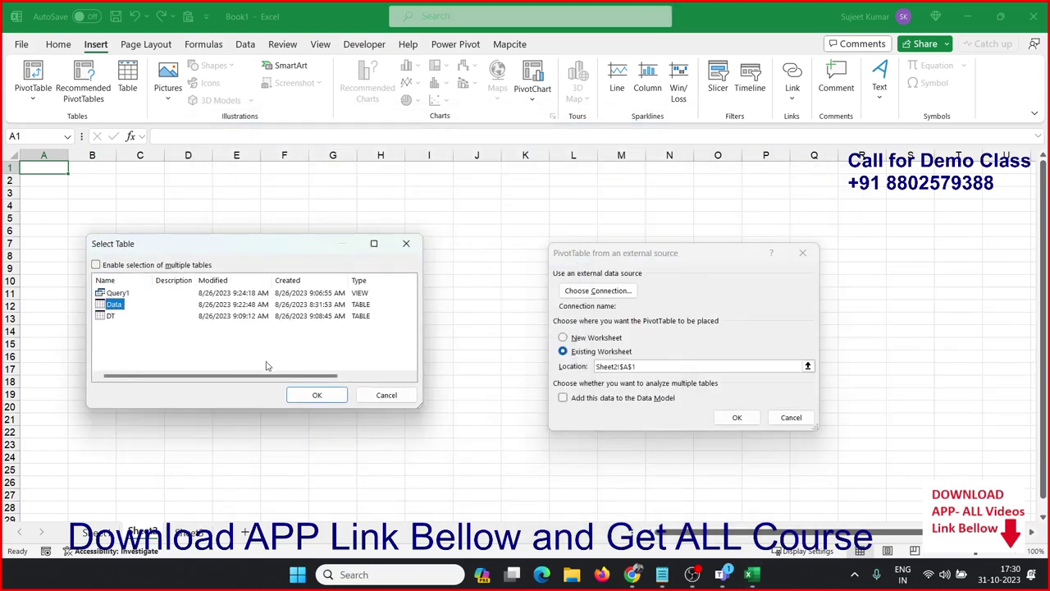
click(312, 394)
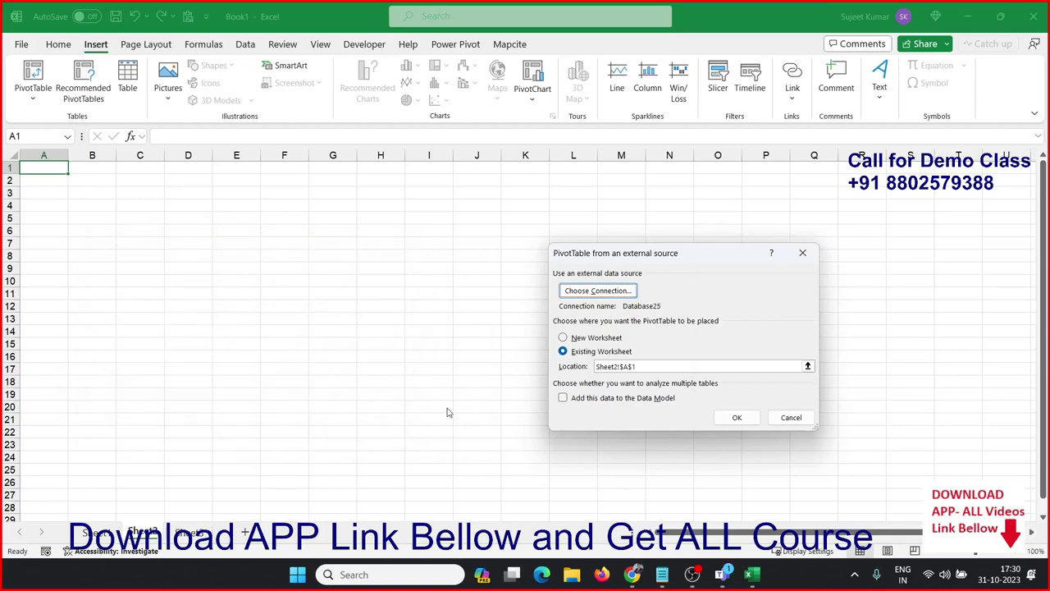
click(735, 417)
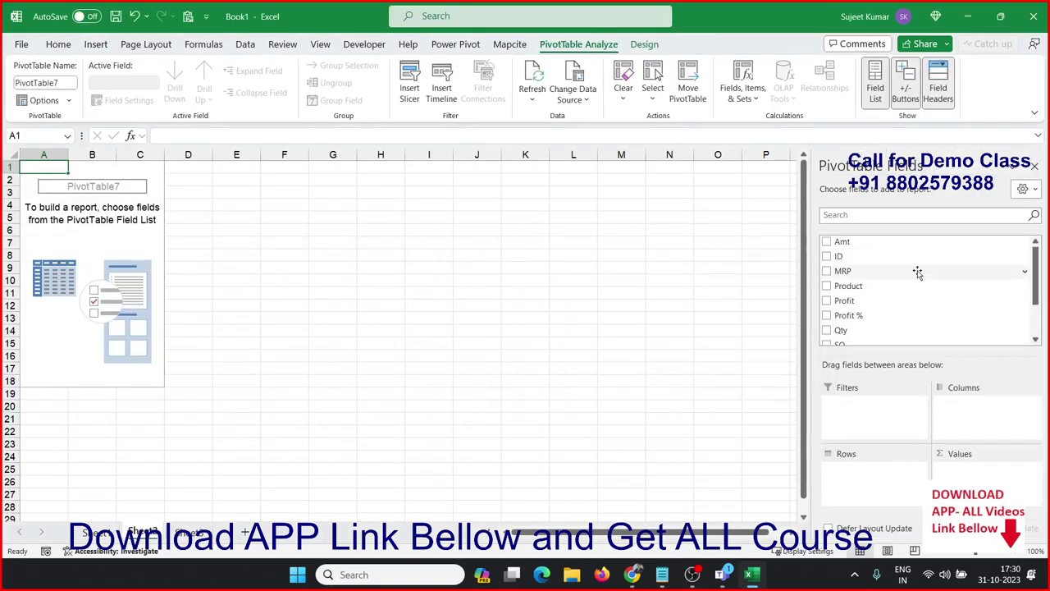
mouse_move(900, 289)
mouse_down()
mouse_move(930, 416)
mouse_move(900, 484)
mouse_up()
drag(845, 330, 968, 476)
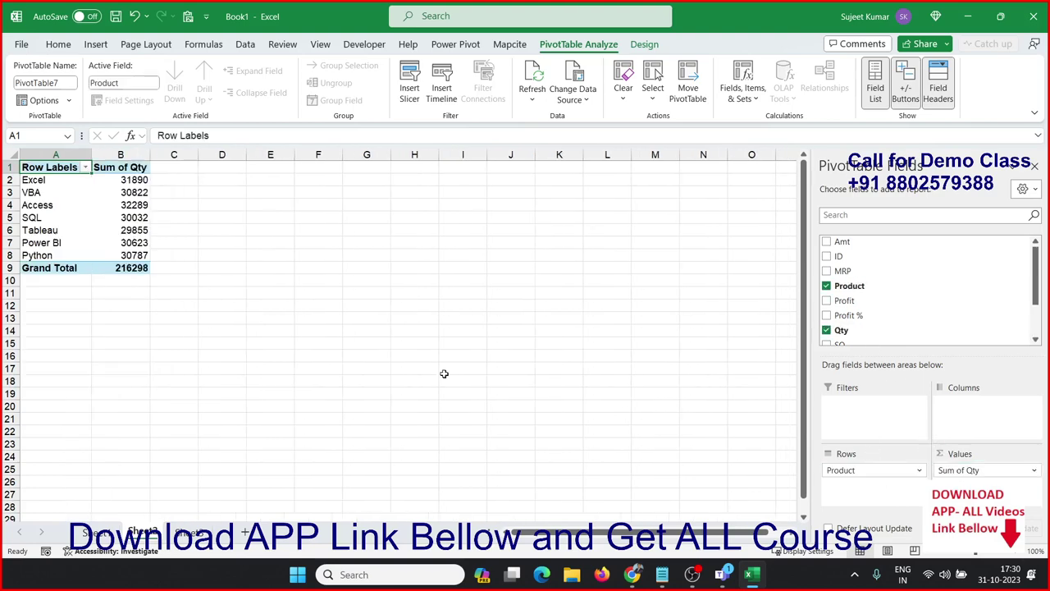
click(270, 205)
click(188, 532)
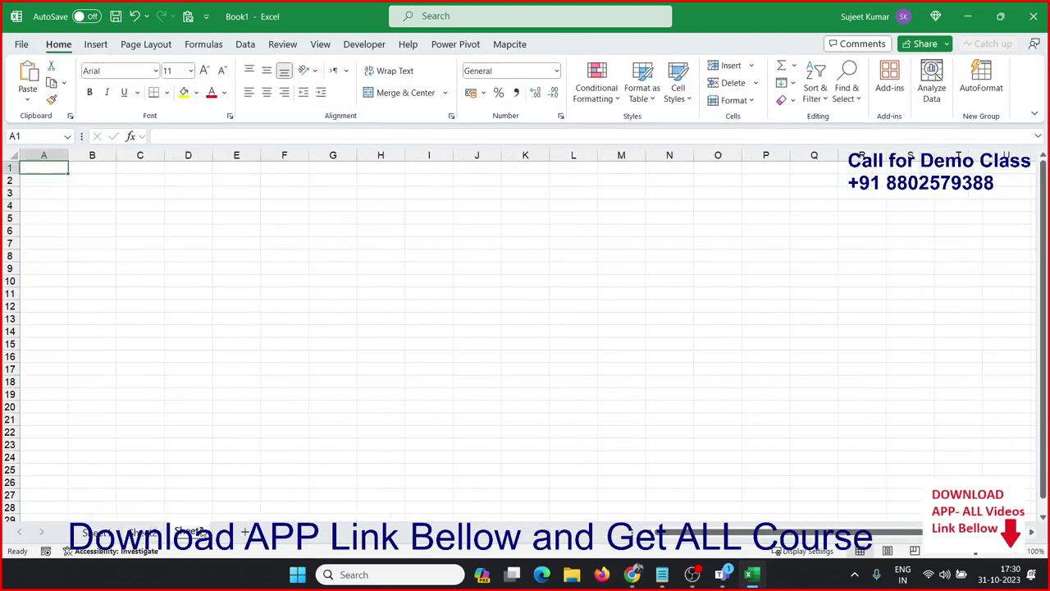
click(105, 47)
click(45, 69)
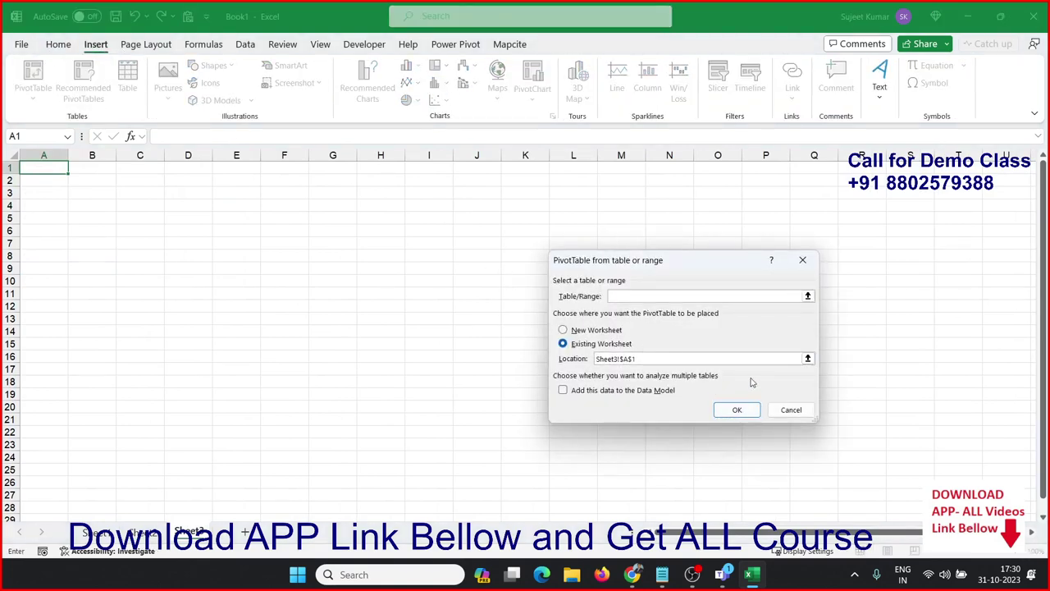
click(790, 408)
click(35, 101)
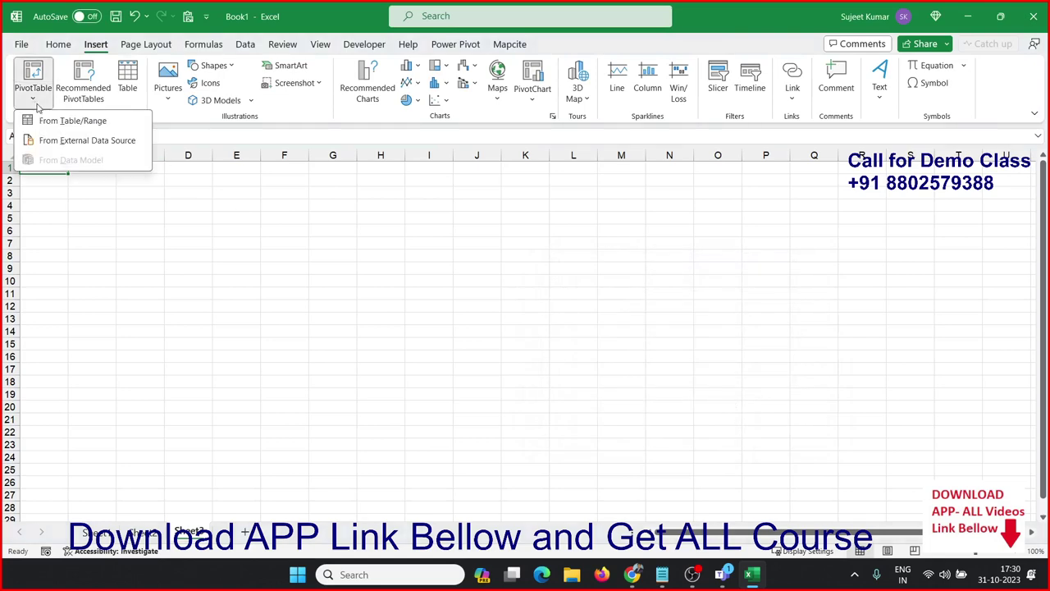
click(68, 141)
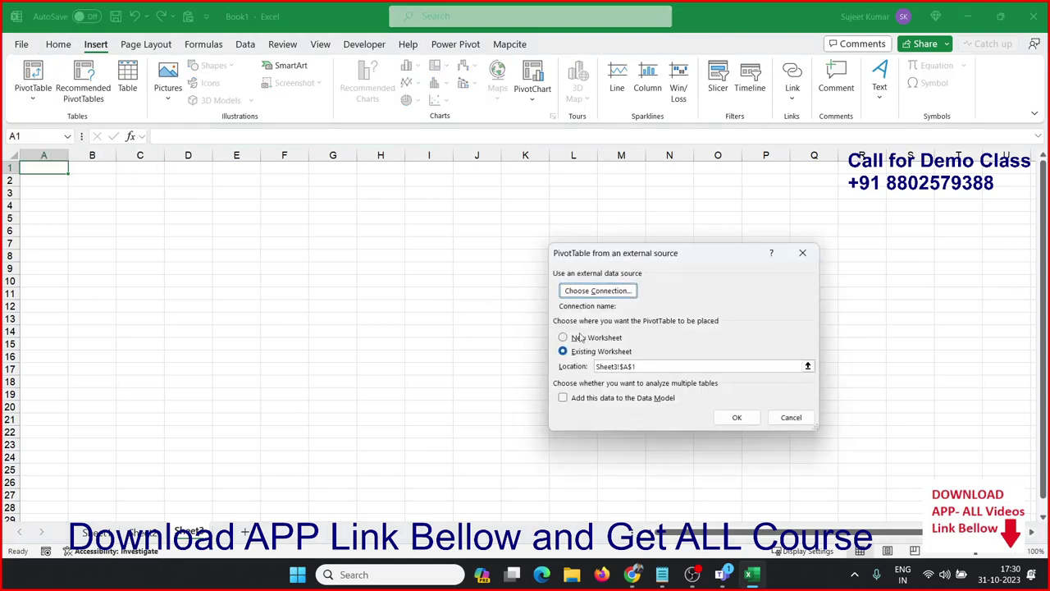
click(630, 291)
drag(580, 181, 213, 147)
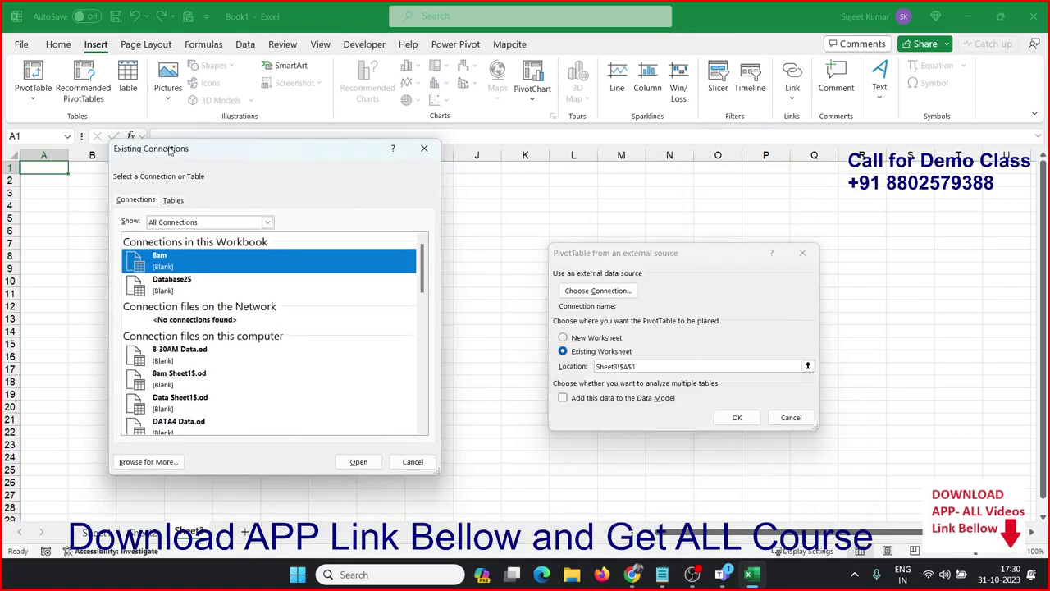
click(206, 458)
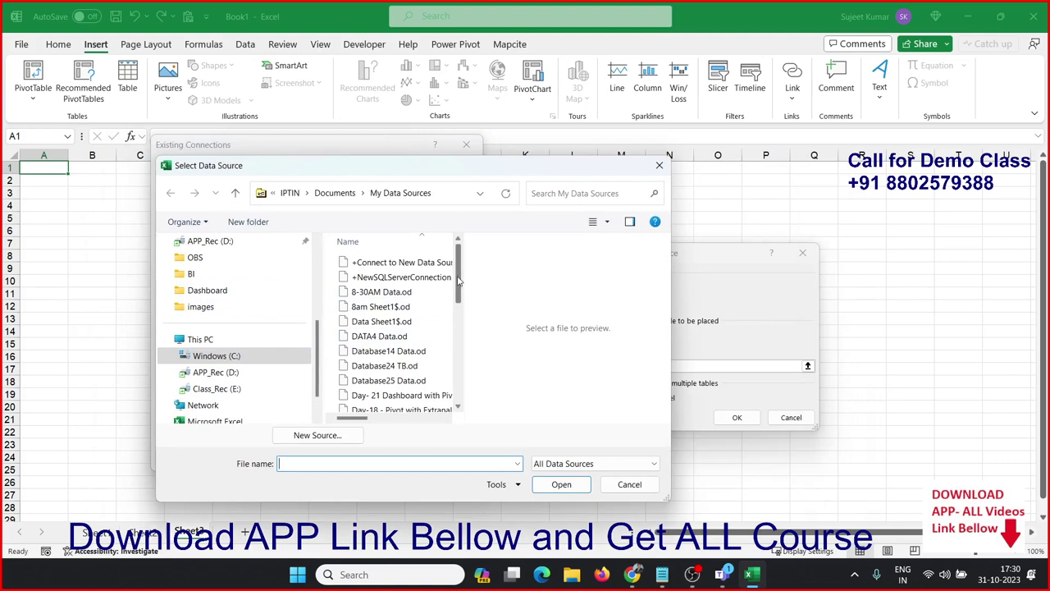
mouse_move(458, 280)
mouse_down()
mouse_move(446, 385)
mouse_move(453, 278)
mouse_up()
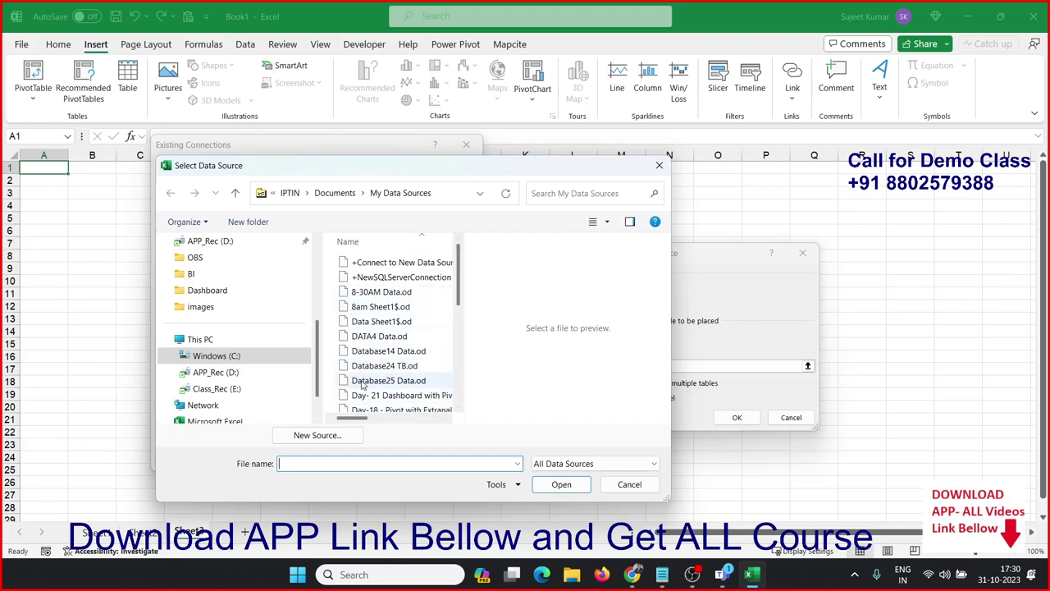
drag(460, 277, 460, 373)
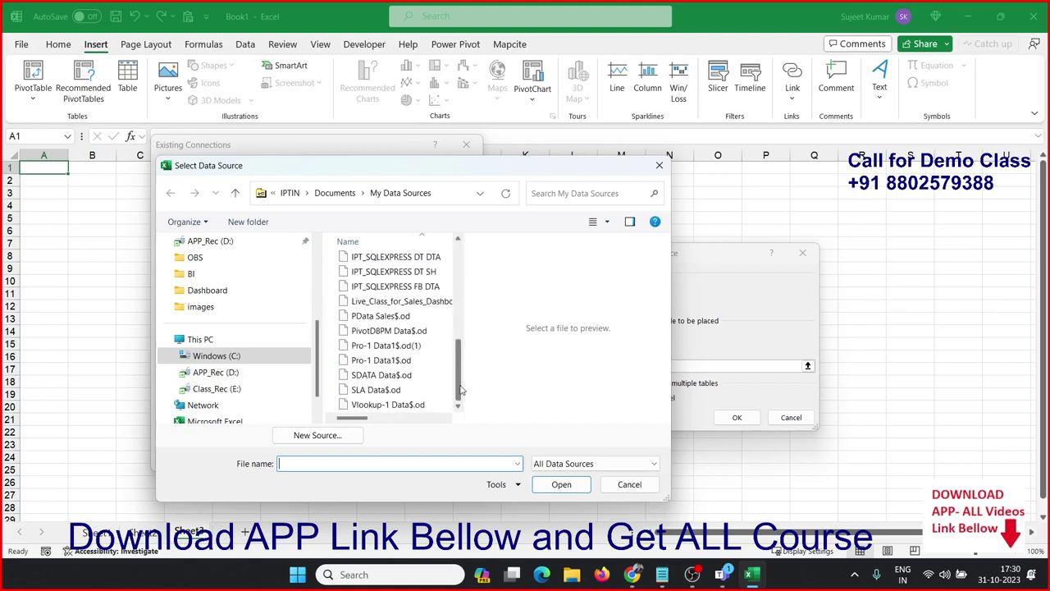
drag(460, 390, 460, 295)
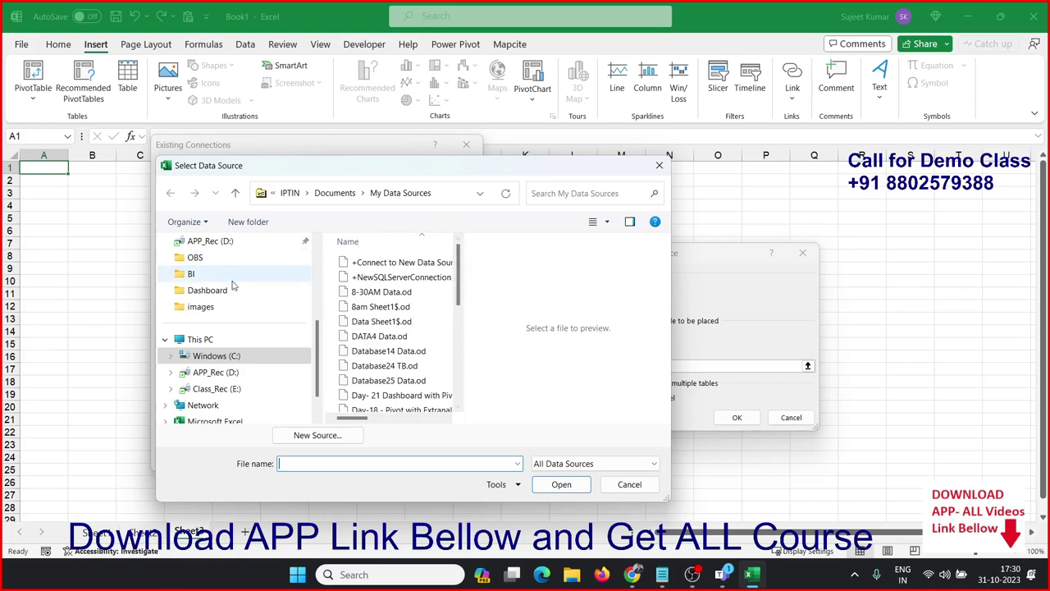
click(611, 484)
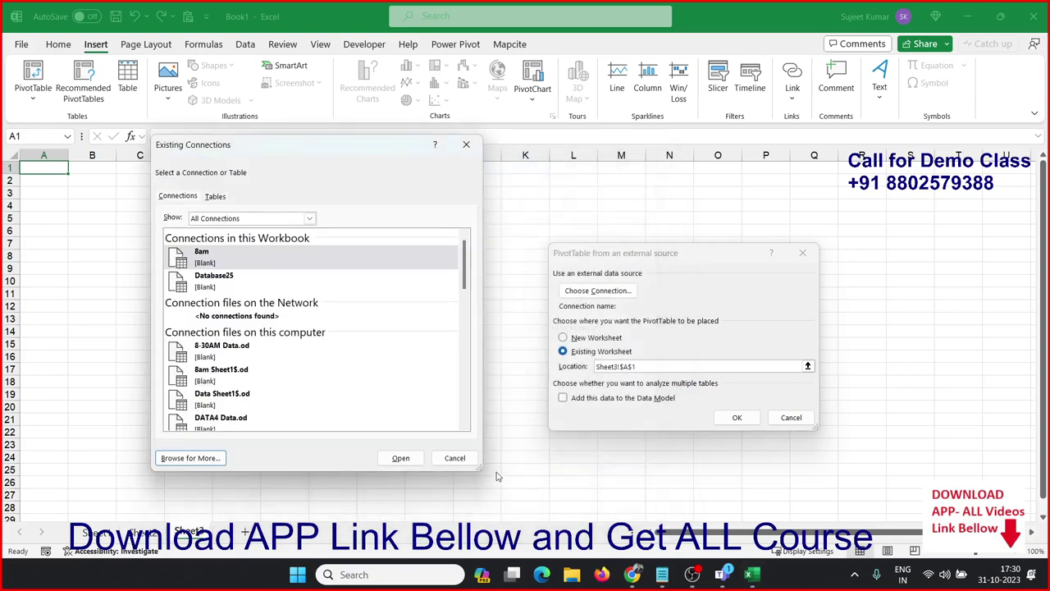
click(455, 460)
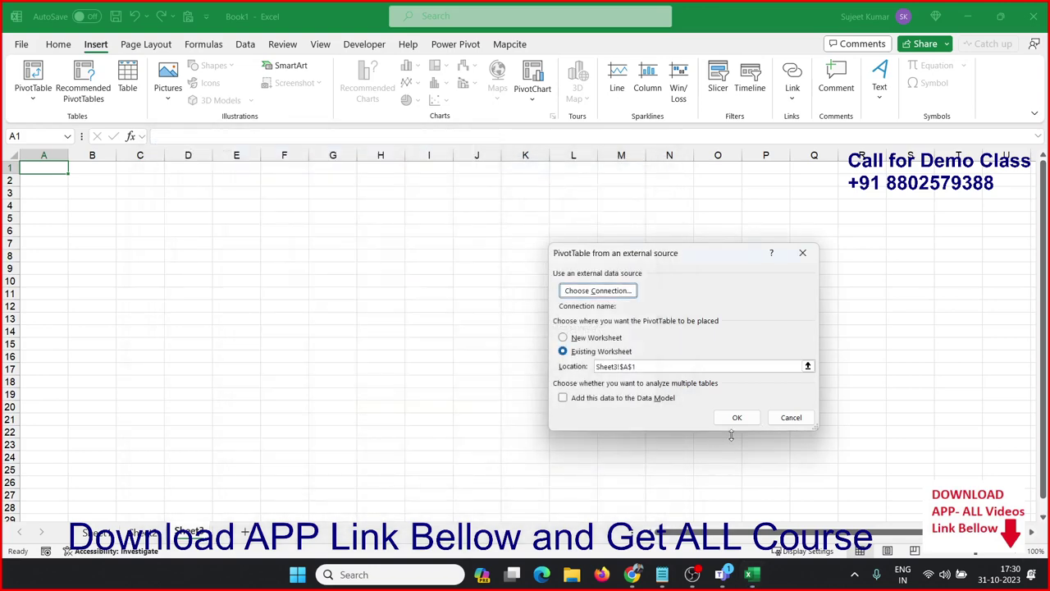
click(794, 417)
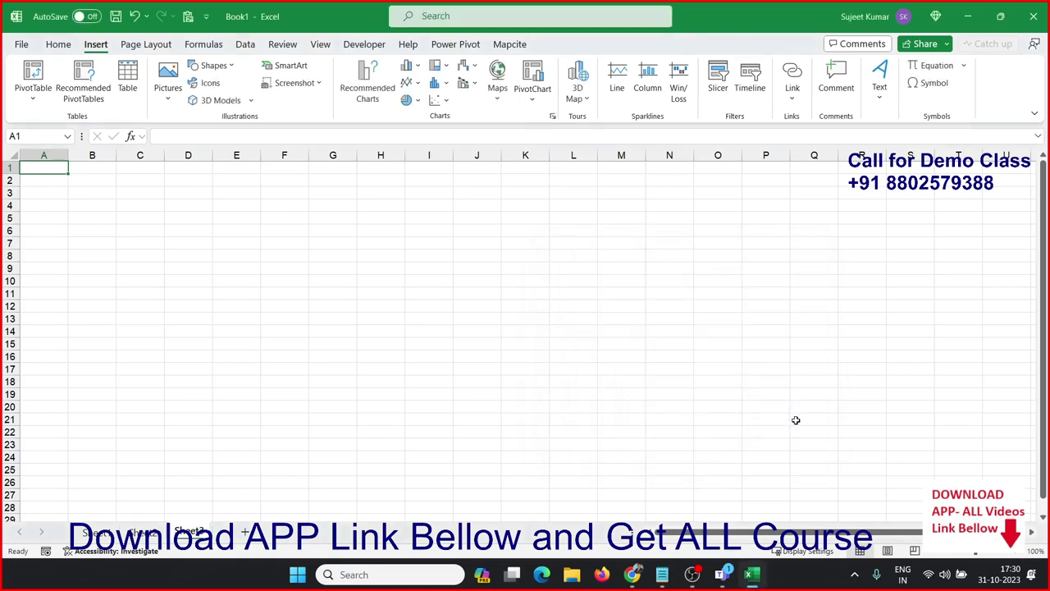
- Search the Start menu for SQL and launch SQL Server Management Studio 18
key(super)
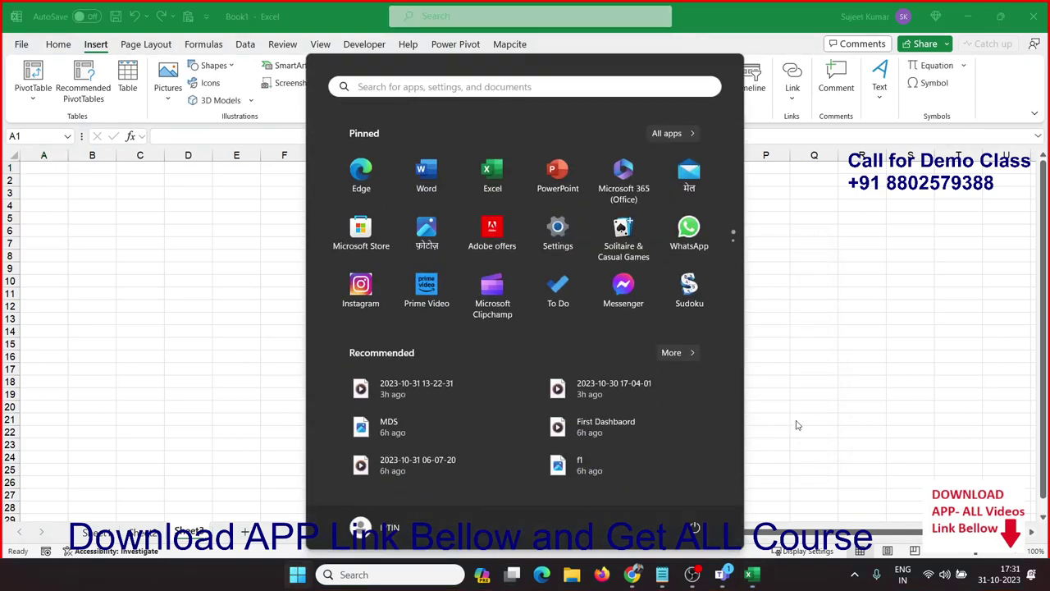
text(ta)
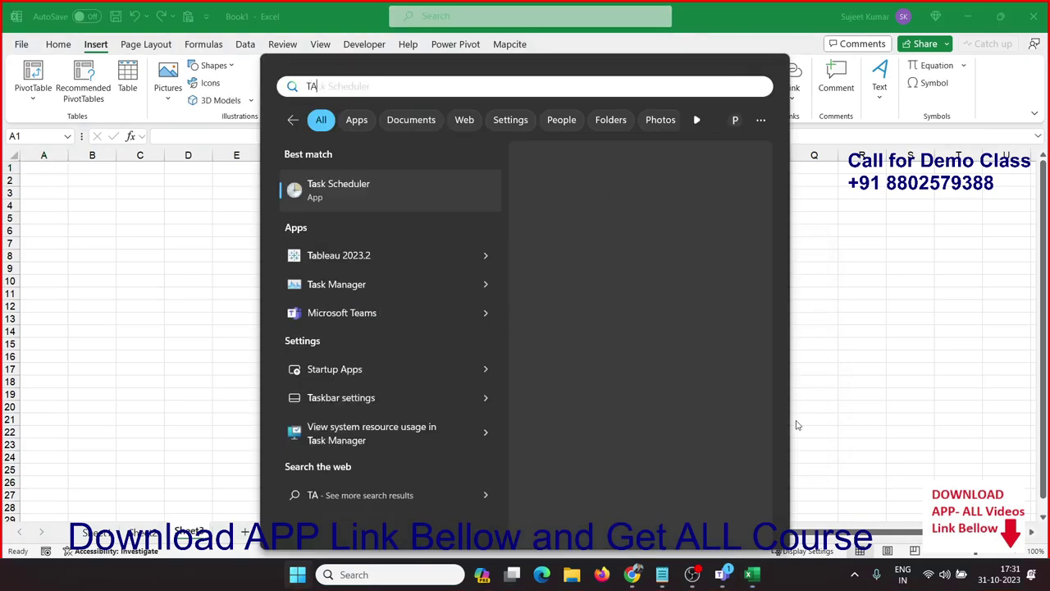
key(BackSpace)
key(BackSpace)
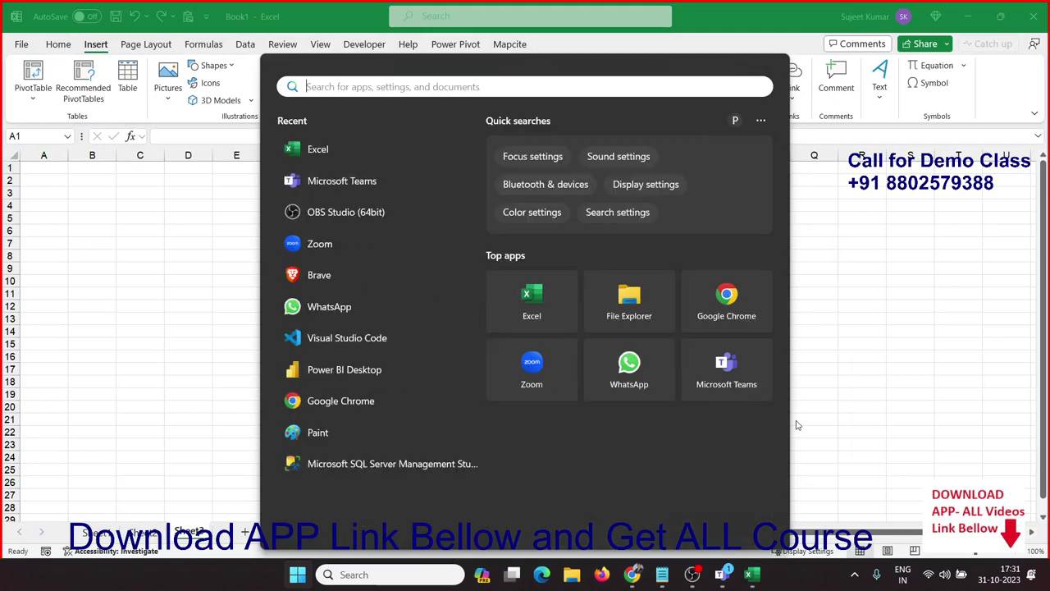
text(SQL)
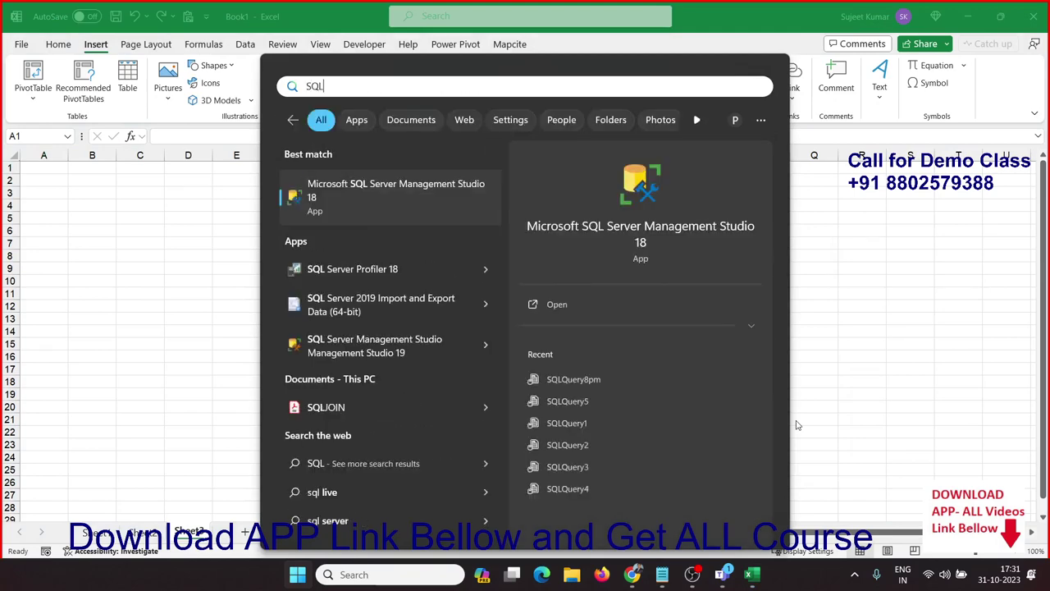
click(690, 227)
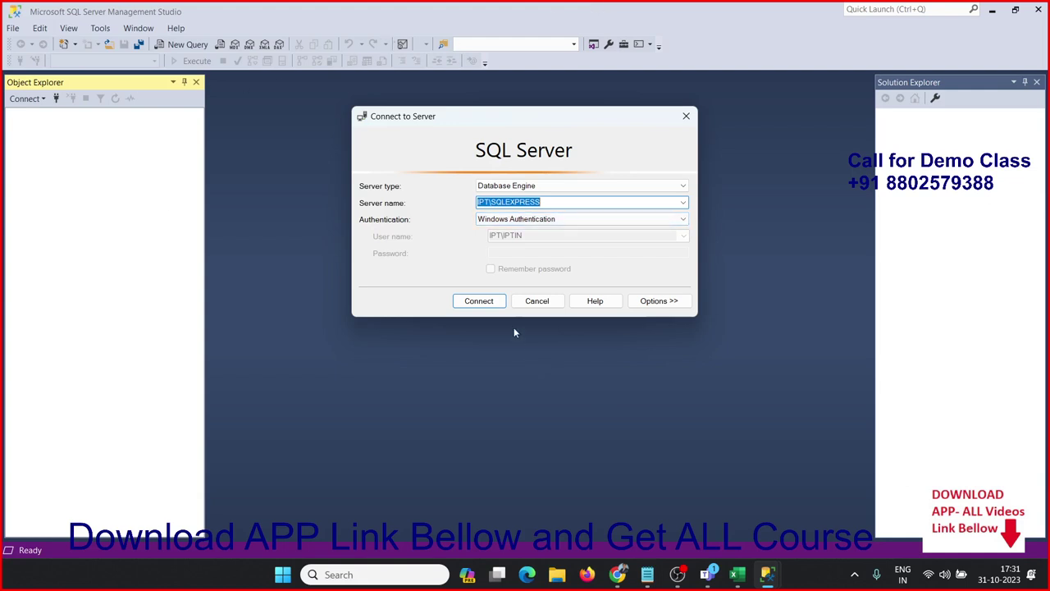
- Connect to SQLEXPRESS, expand Databases > 8PM > Tables, then switch back to Excel
click(492, 301)
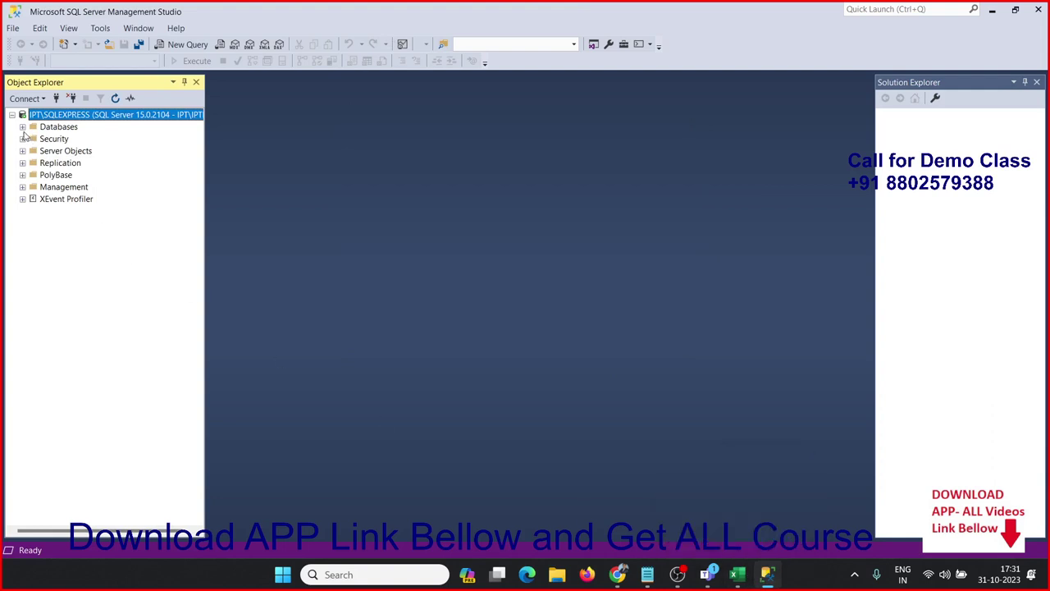
click(22, 127)
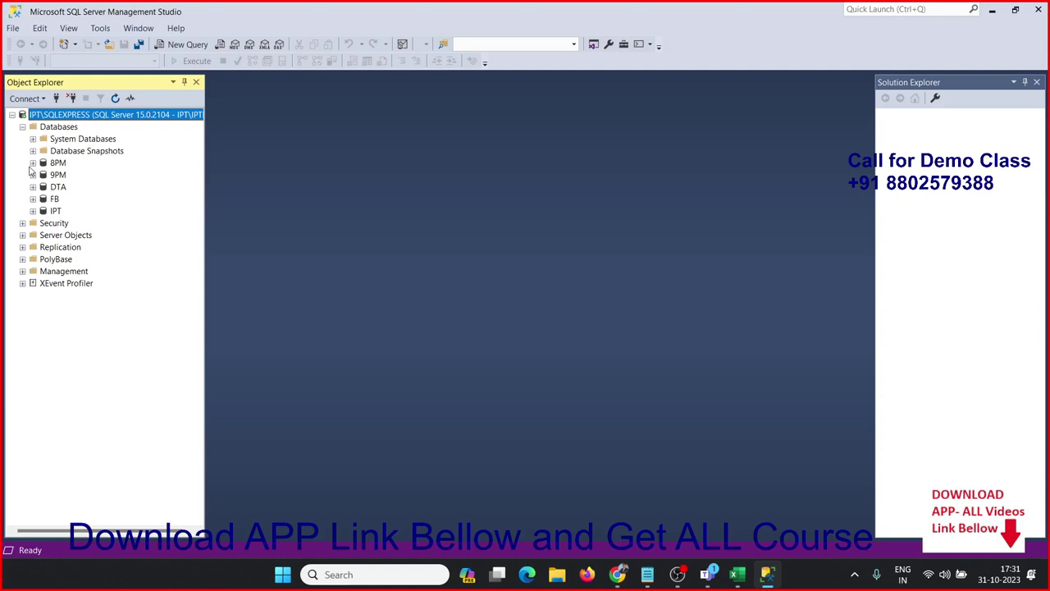
click(32, 163)
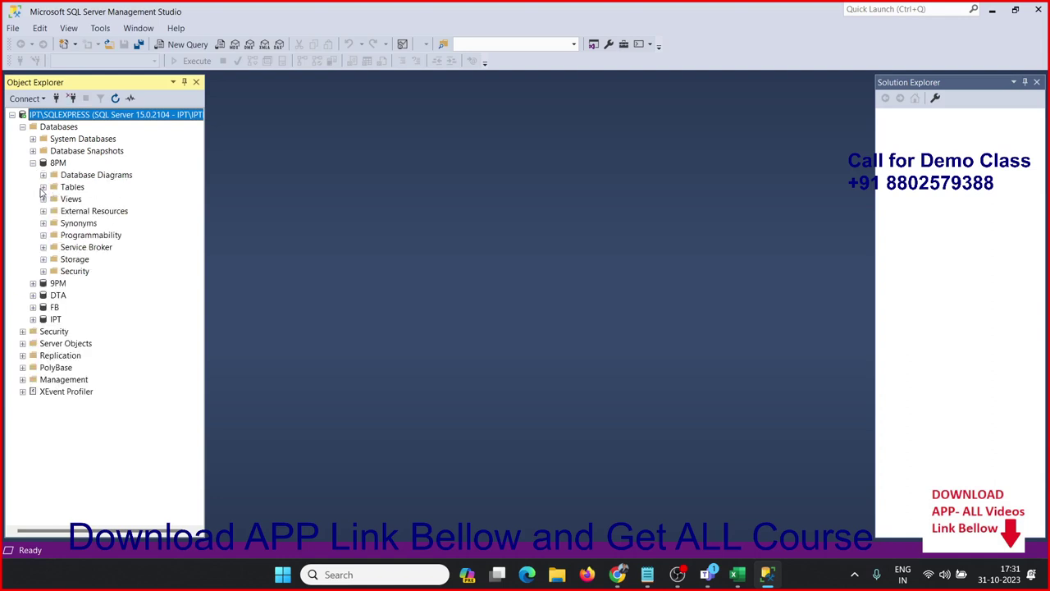
click(42, 187)
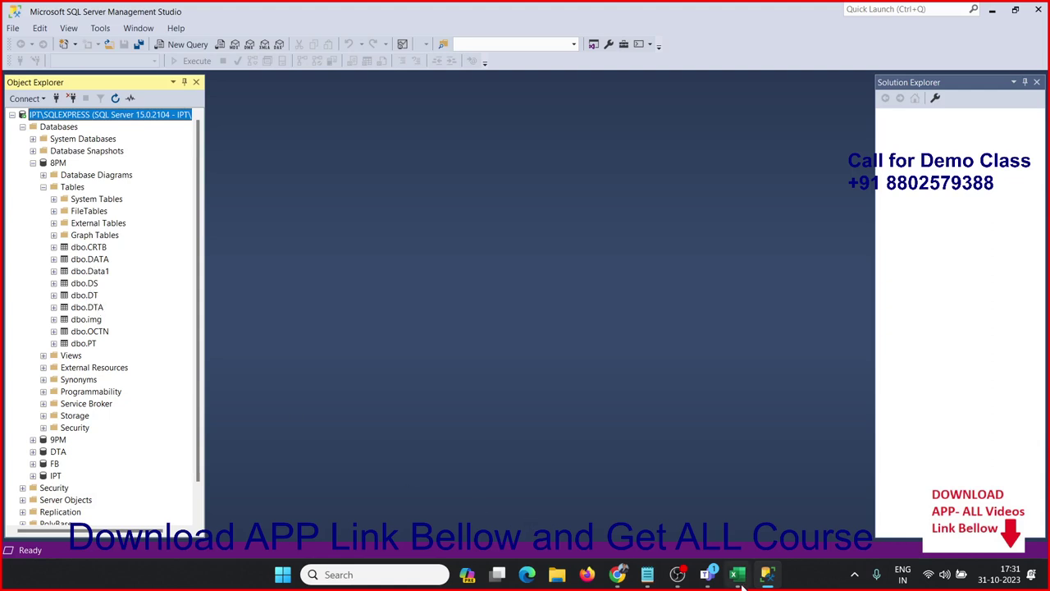
mouse_move(738, 574)
click(738, 493)
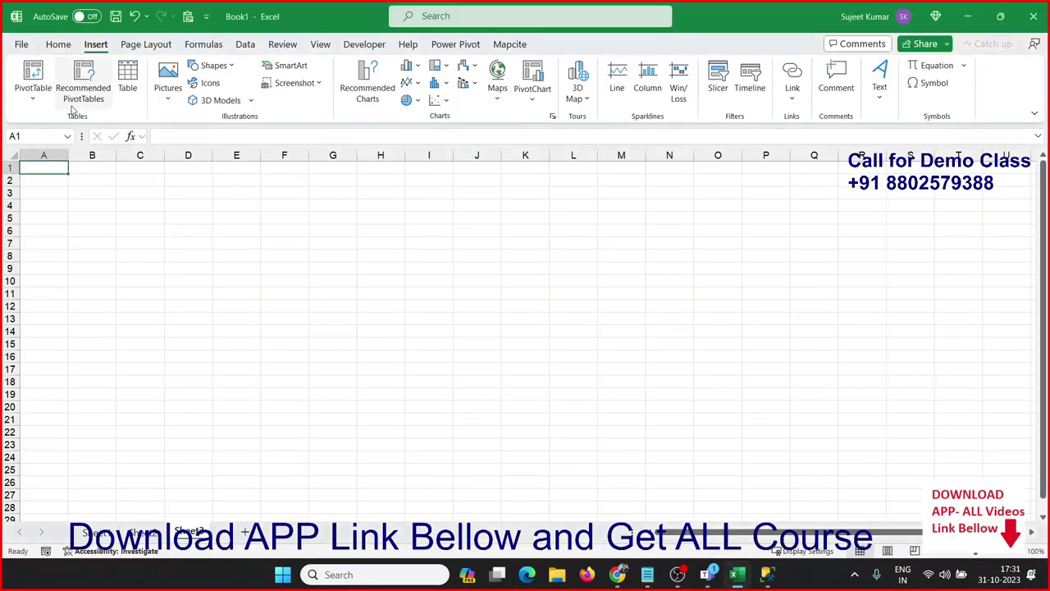
- Pick an external data source for a new PivotTable and create a new source connection
click(33, 90)
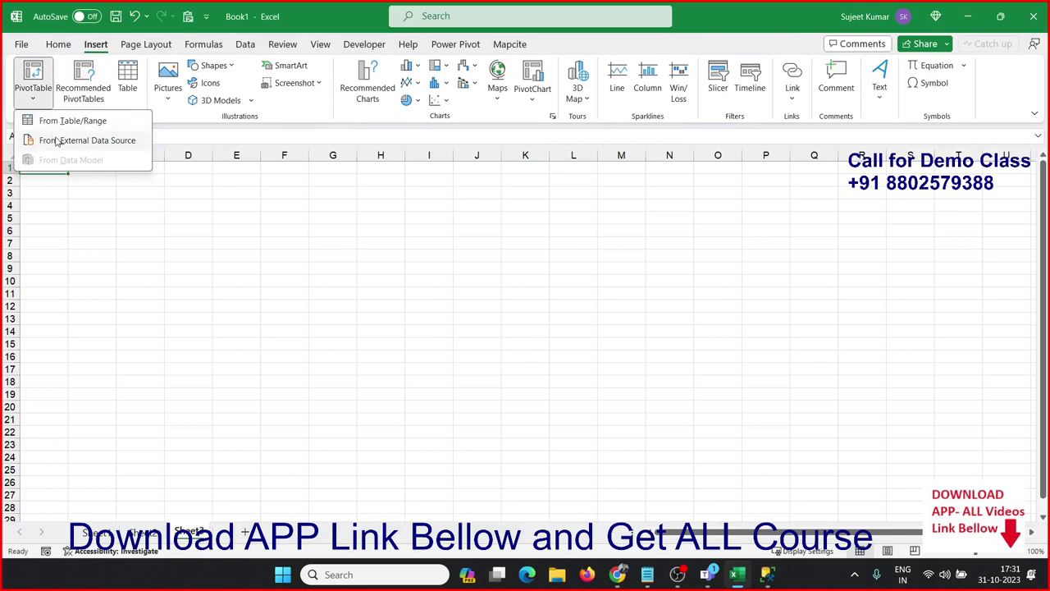
click(57, 141)
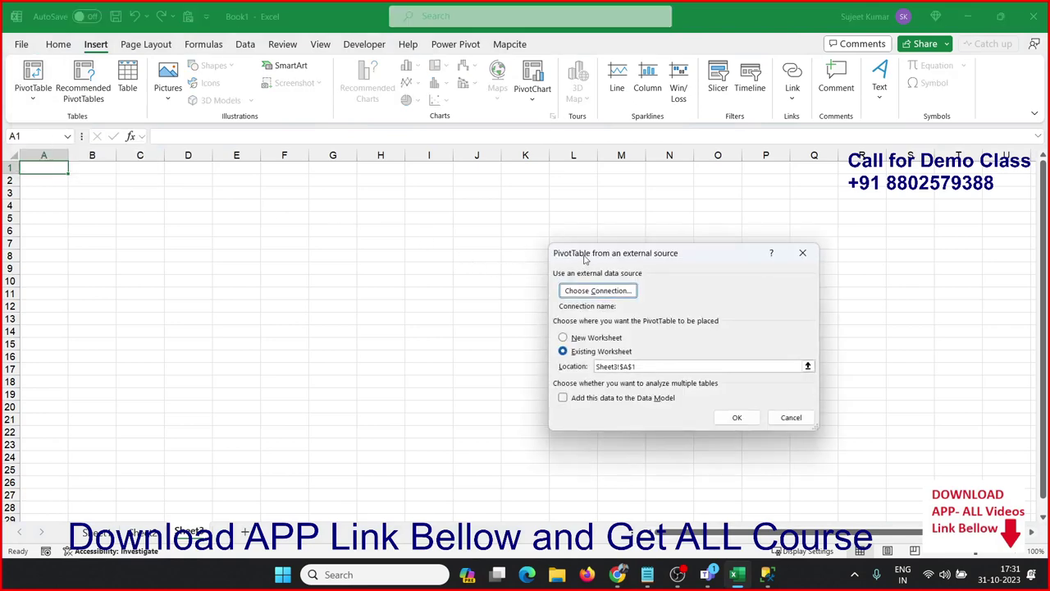
drag(584, 255, 424, 213)
click(416, 250)
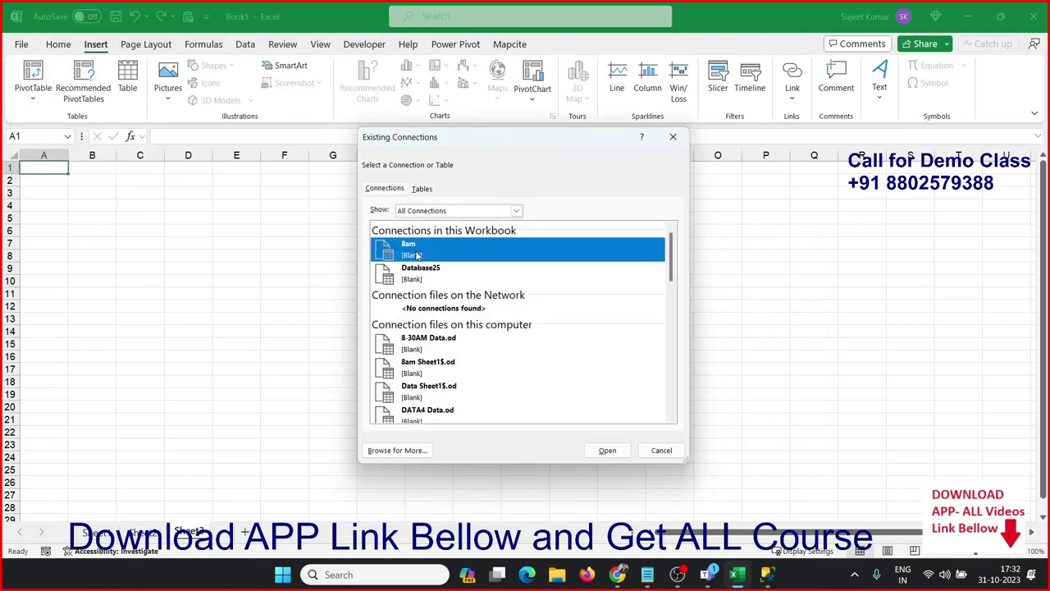
click(399, 448)
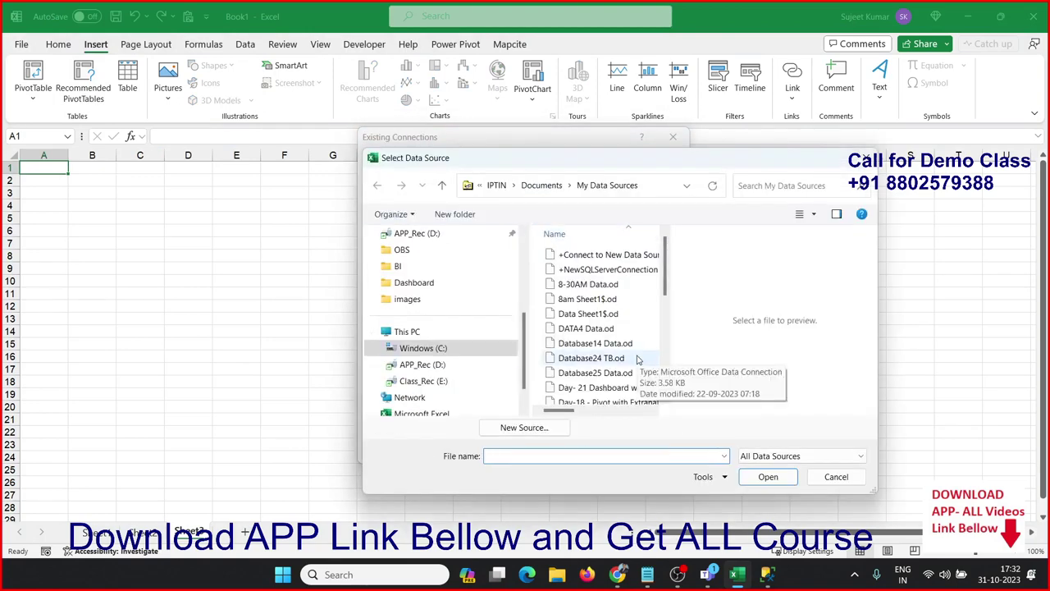
click(485, 432)
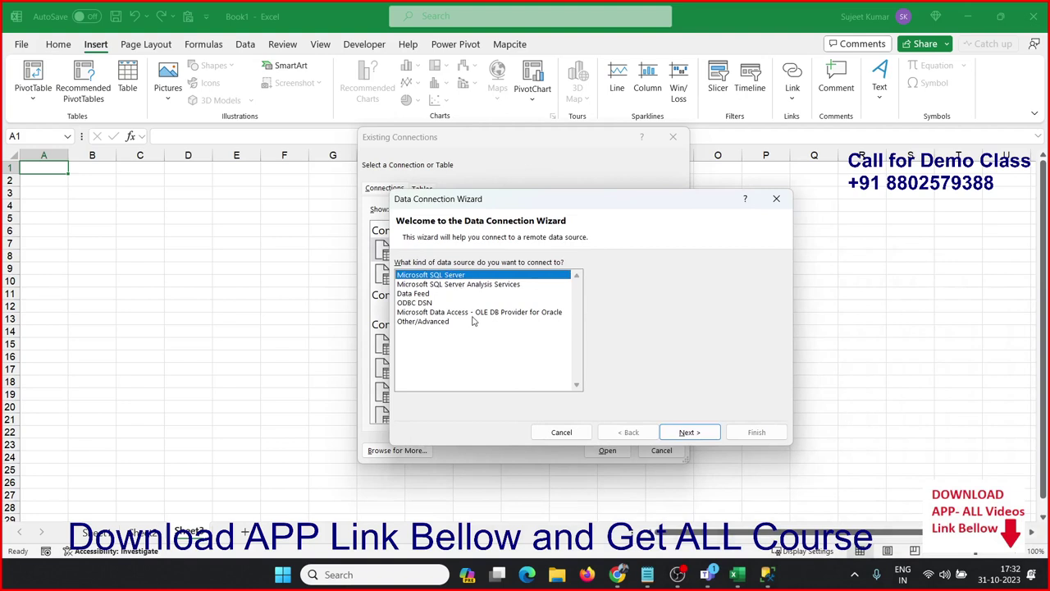
- Connect to server IPT\SQLEXPRESS, database 8PM, table DTA, and place the PivotTable at Sheet3 A1
click(687, 433)
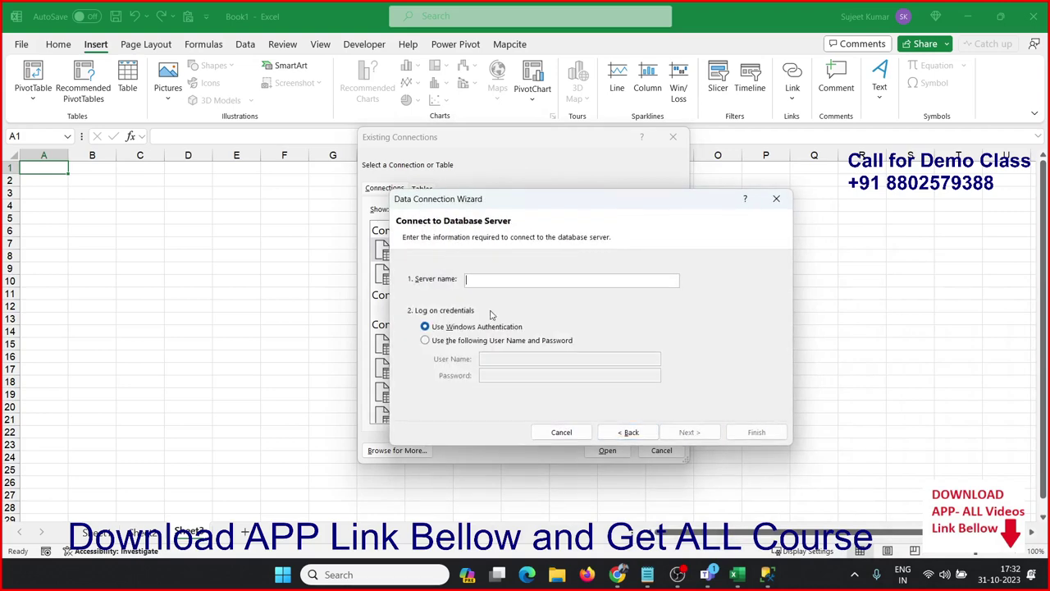
text(IPT\SQLEXPRESS)
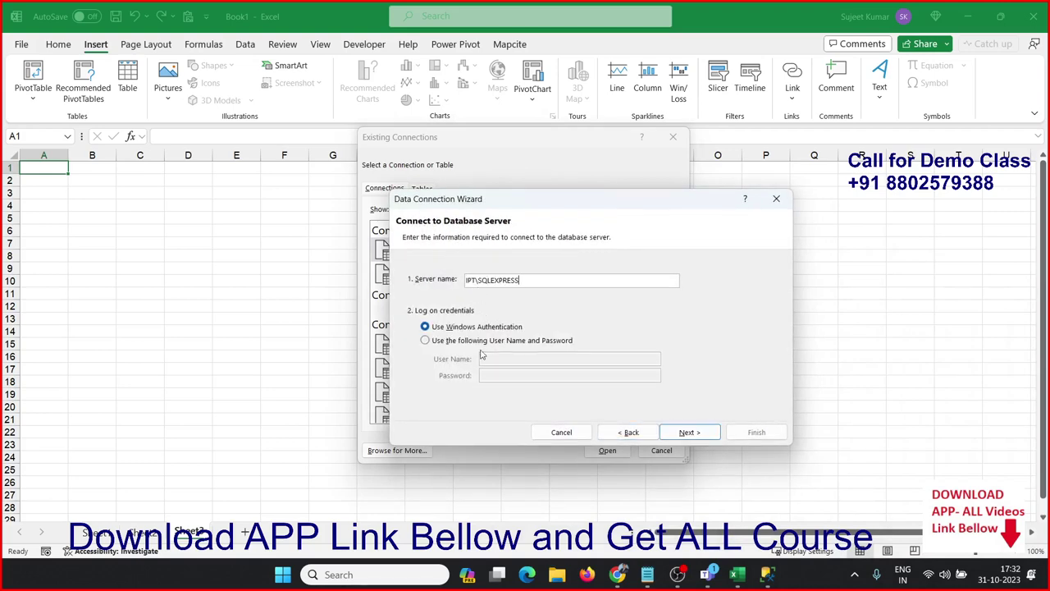
click(687, 432)
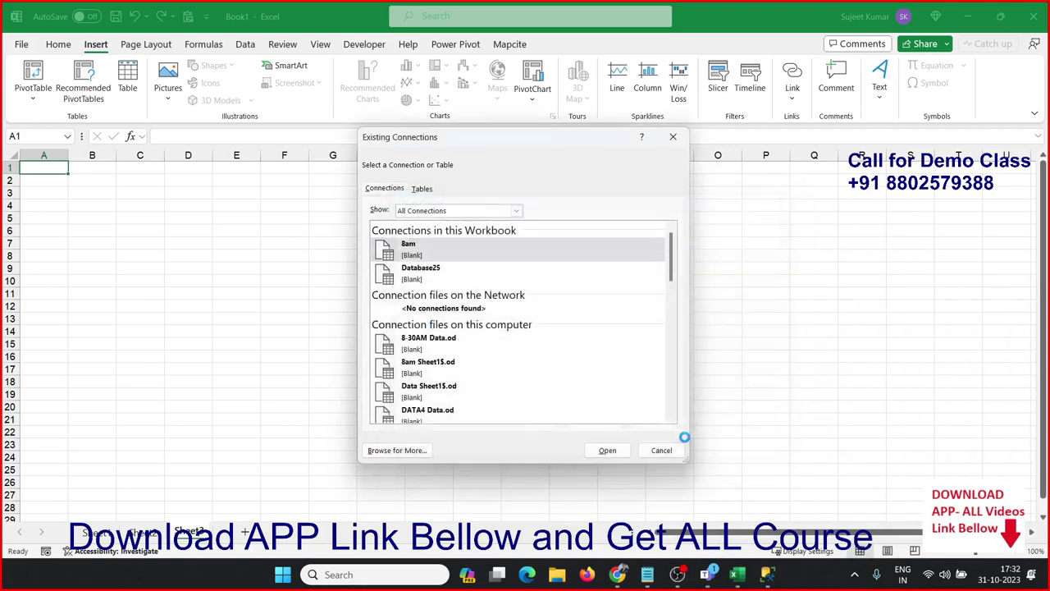
click(470, 254)
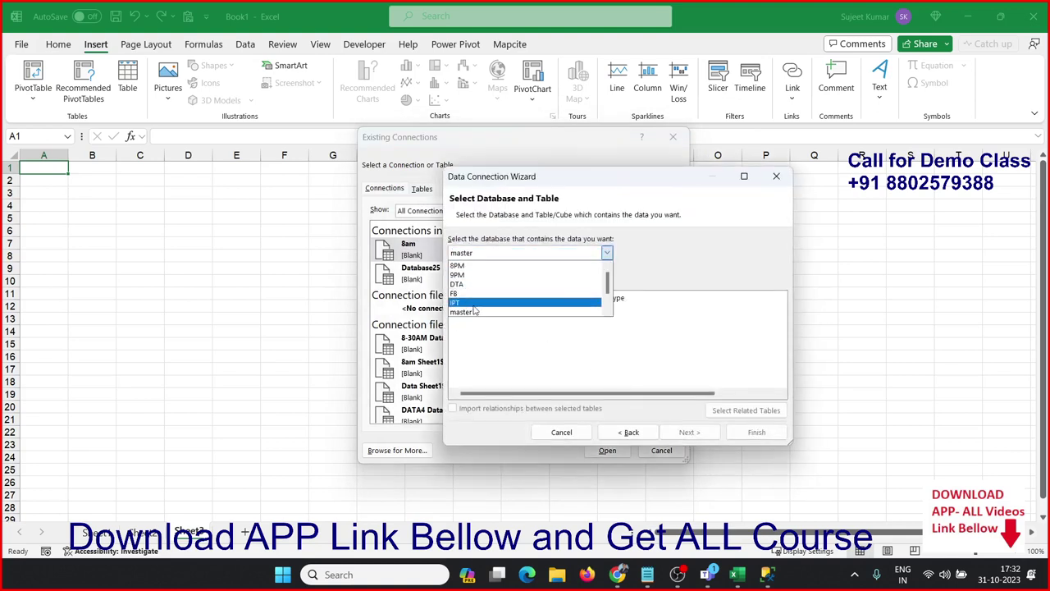
click(478, 267)
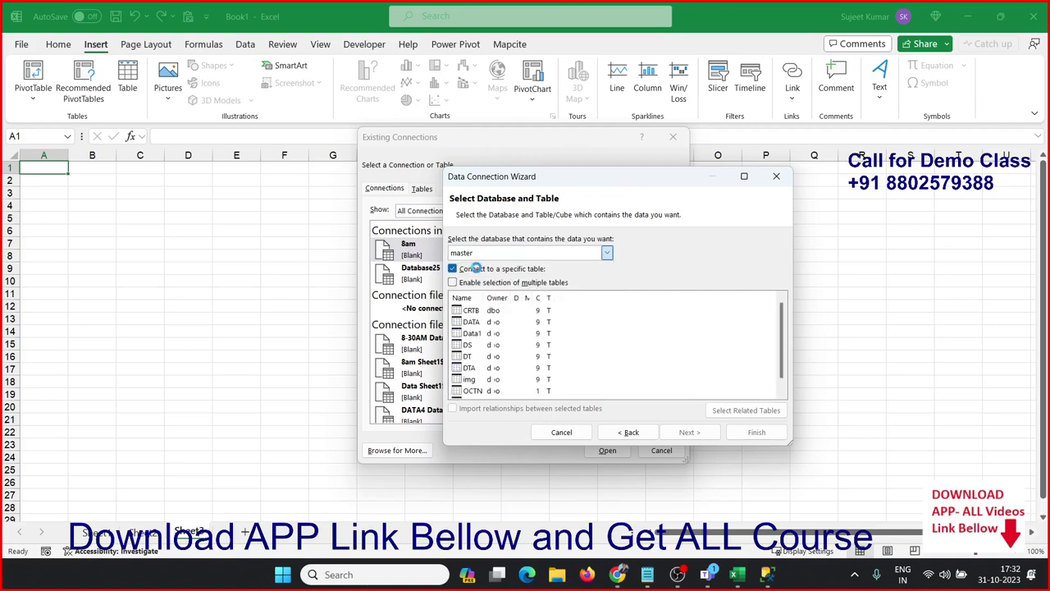
click(469, 368)
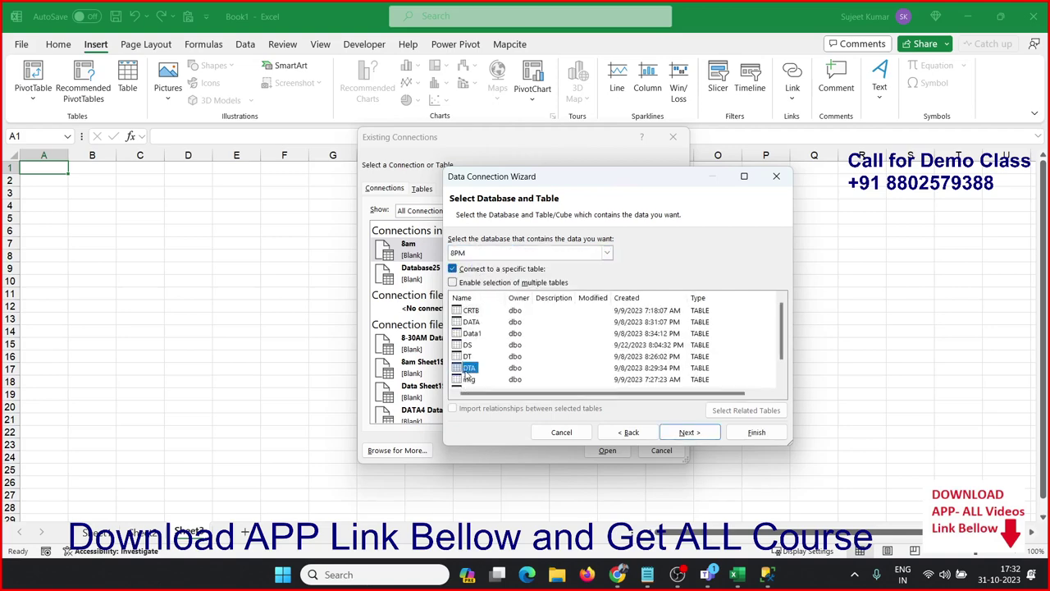
click(688, 433)
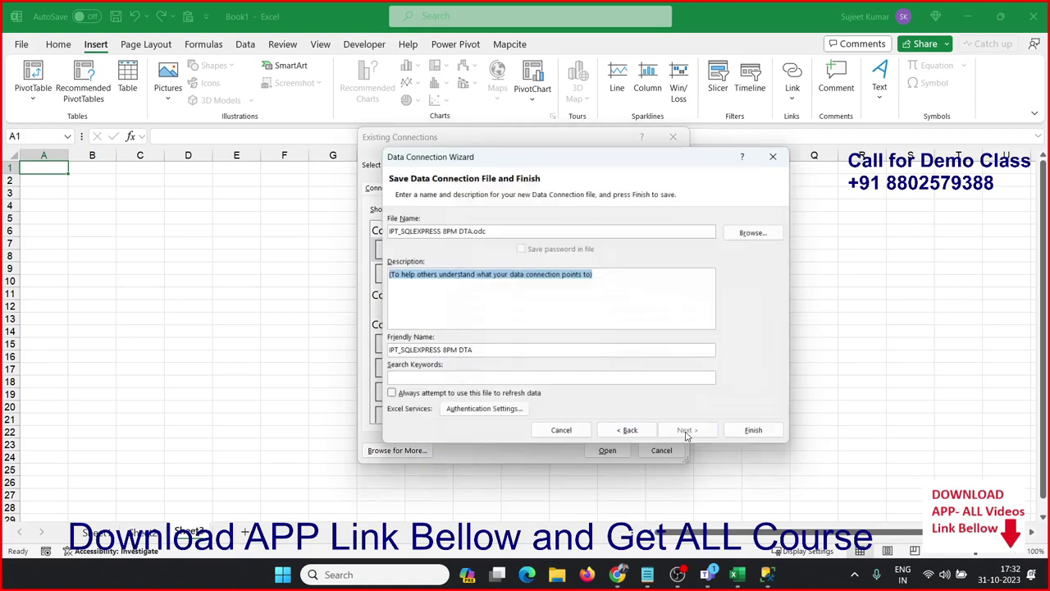
click(755, 432)
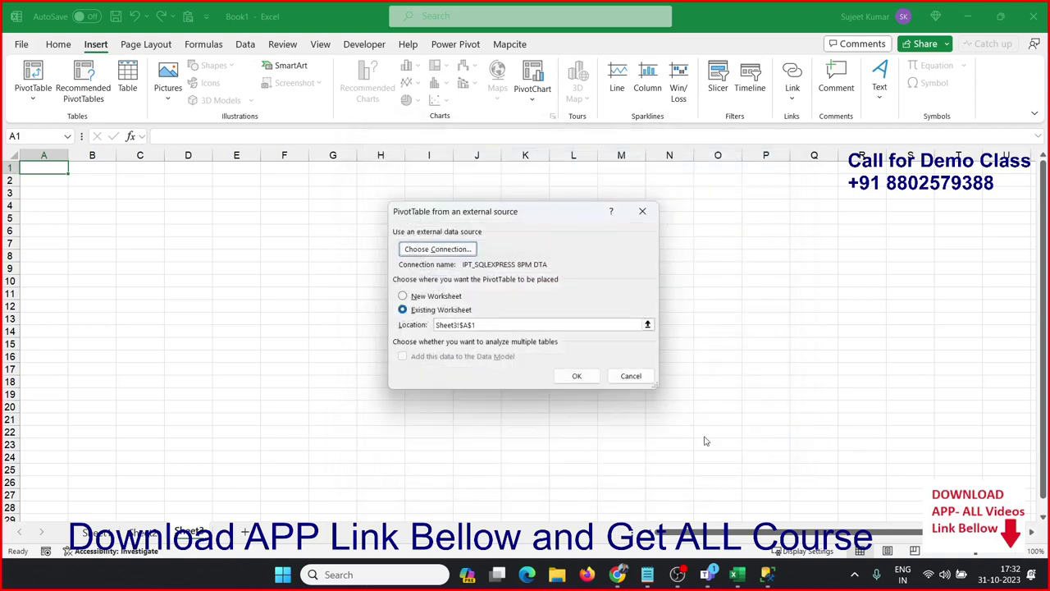
click(577, 376)
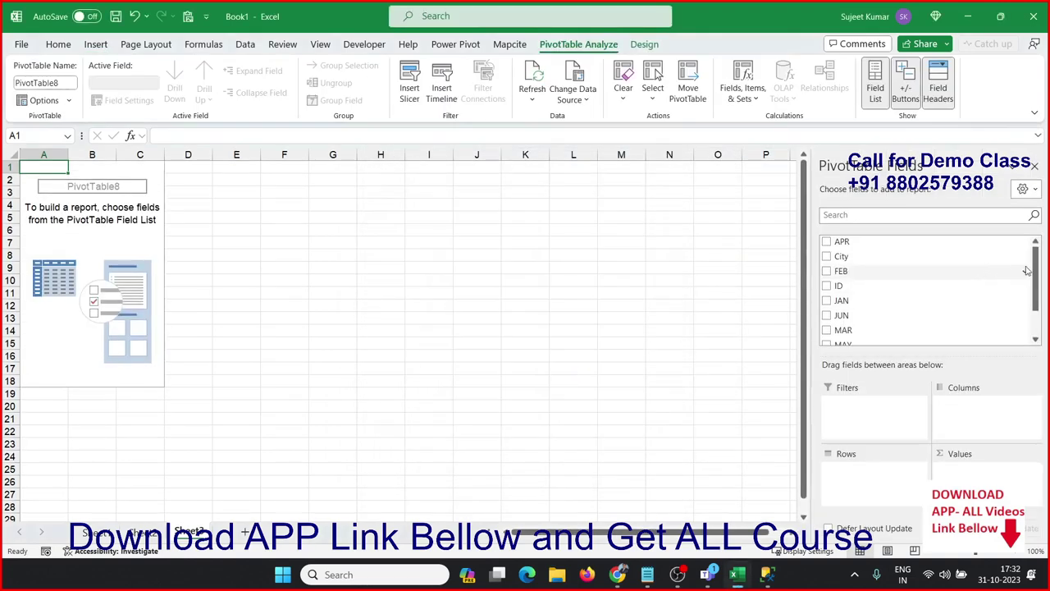
- Put Name in Rows and JUN in Values as a Sum, then remove JUN again
scroll(1017, 295, down, 3)
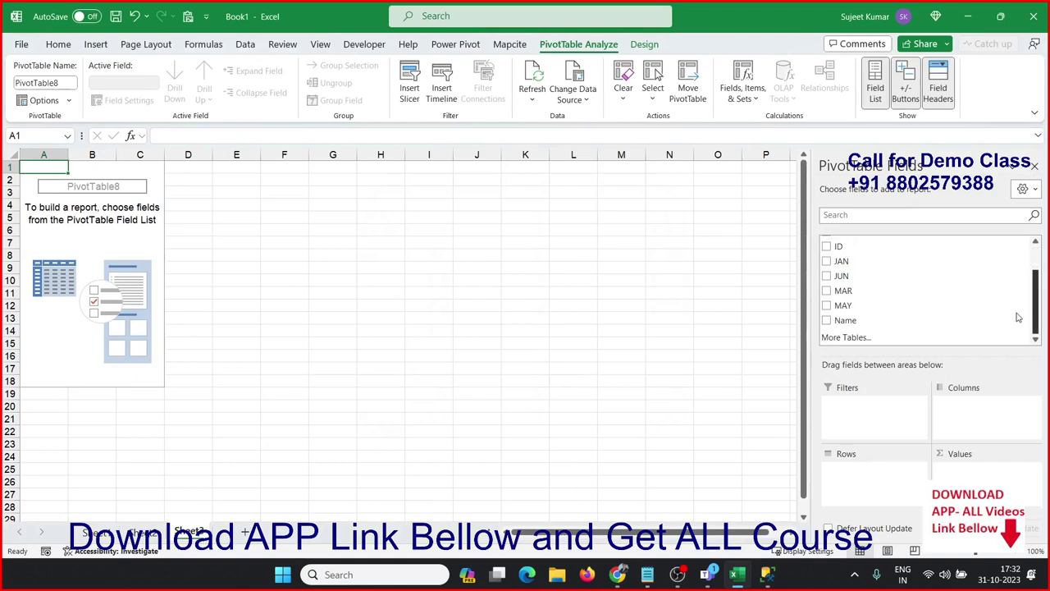
drag(872, 322, 890, 486)
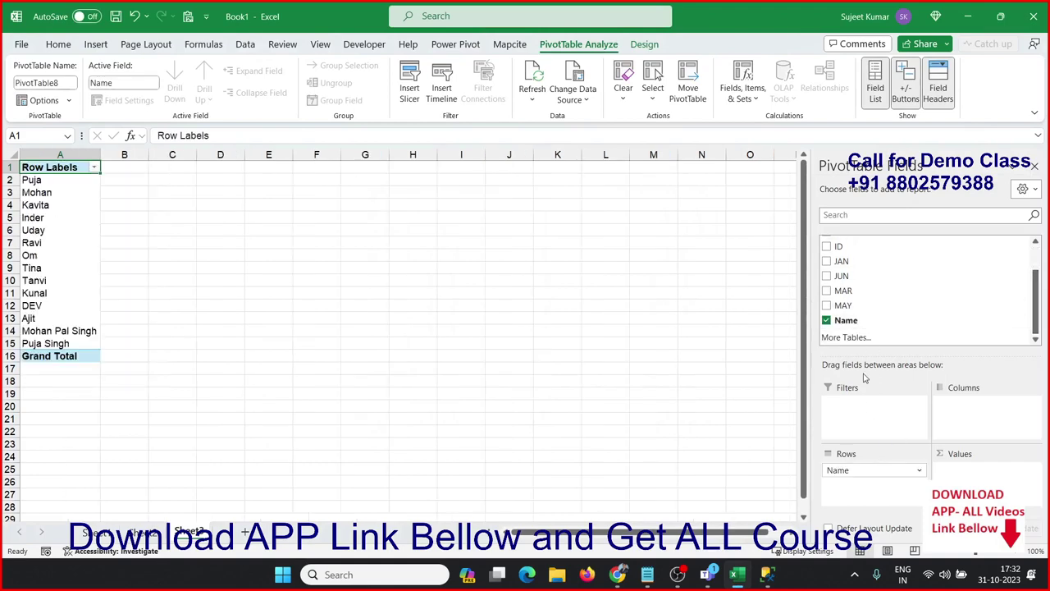
drag(857, 279, 968, 473)
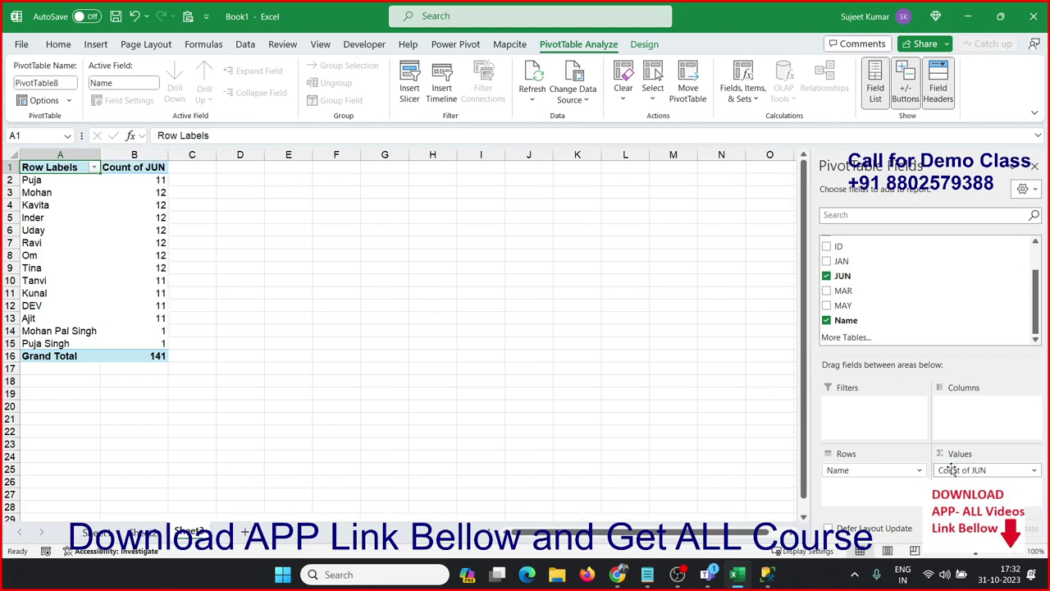
click(976, 470)
click(954, 459)
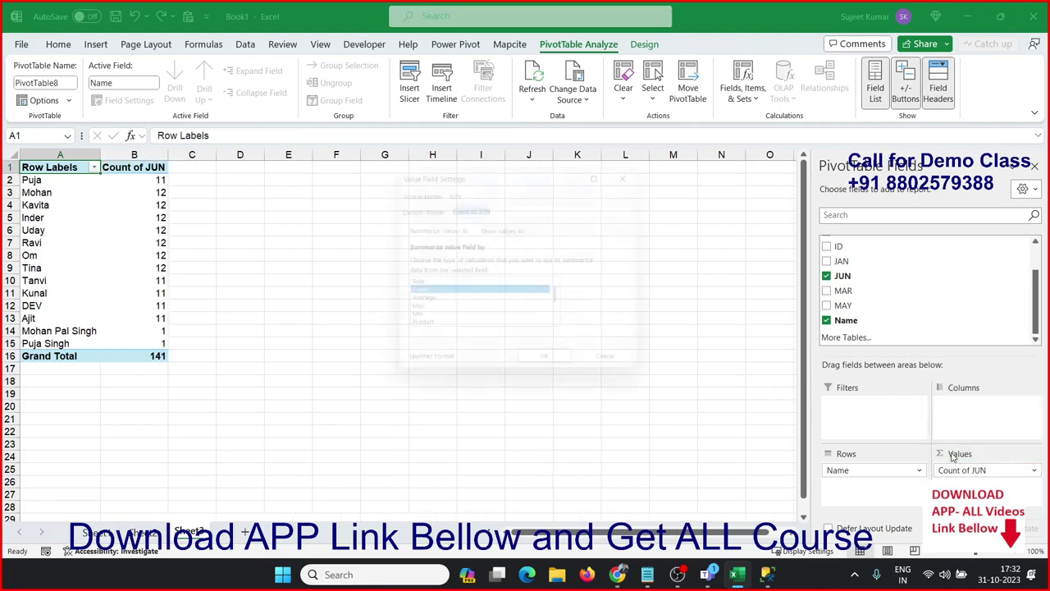
click(413, 284)
click(535, 370)
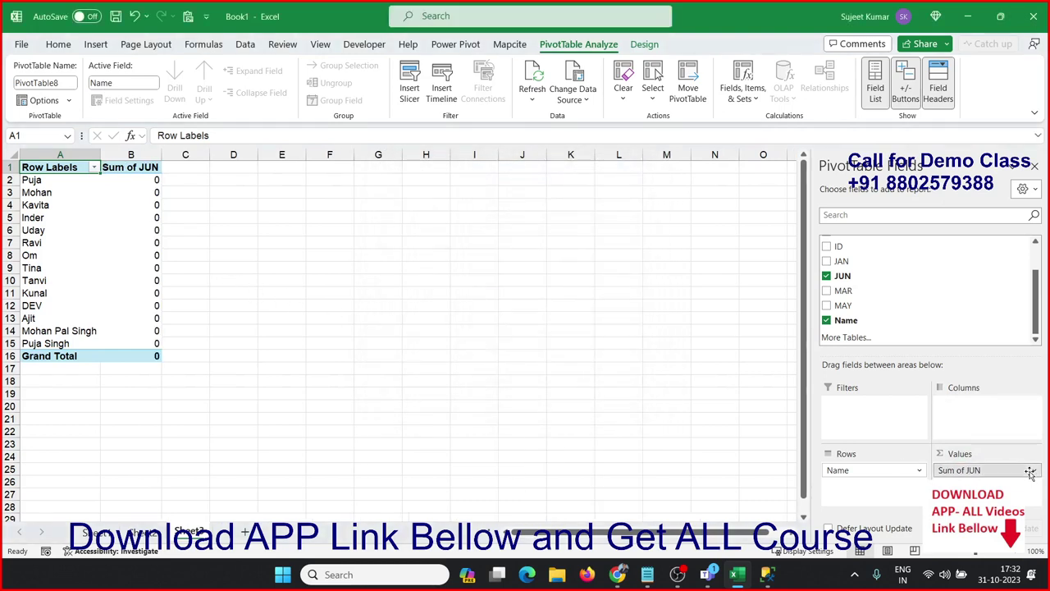
drag(984, 470, 914, 303)
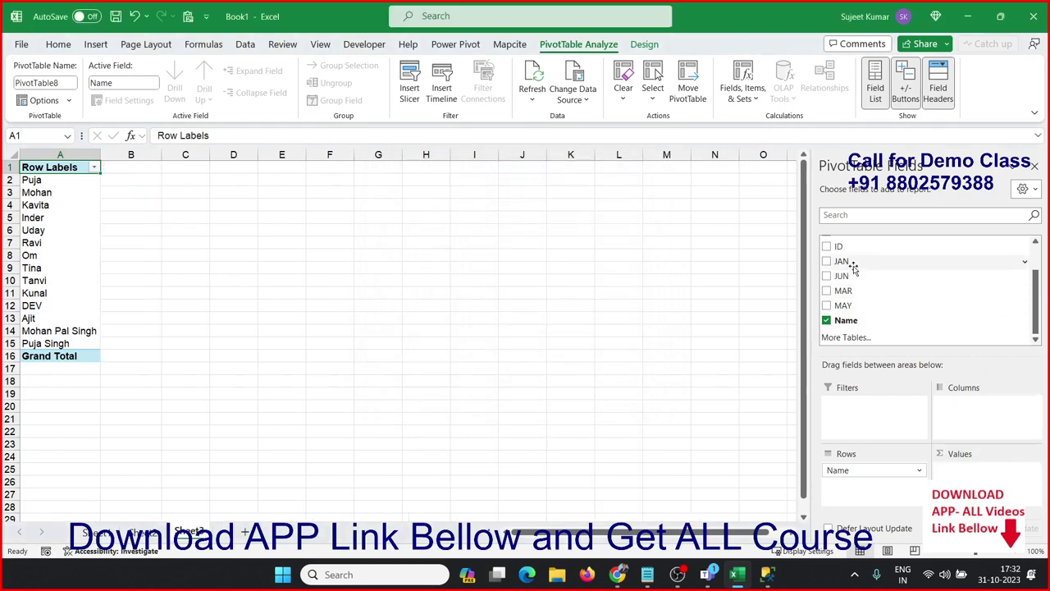
- Add JAN to Values as a Count and select the JAN counts from Mohan to Tina
drag(854, 271, 984, 472)
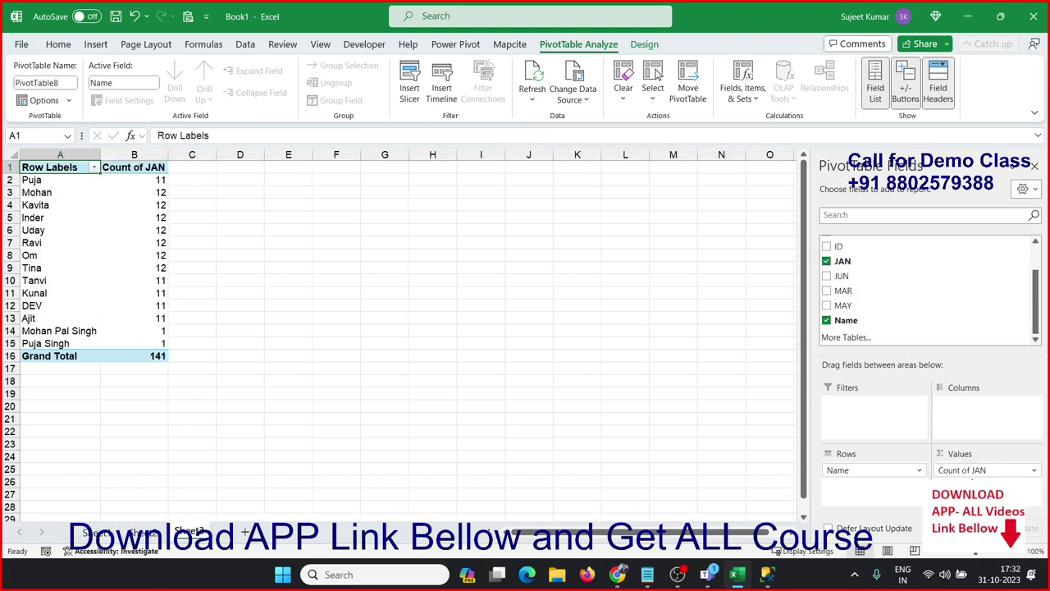
click(972, 470)
click(972, 470)
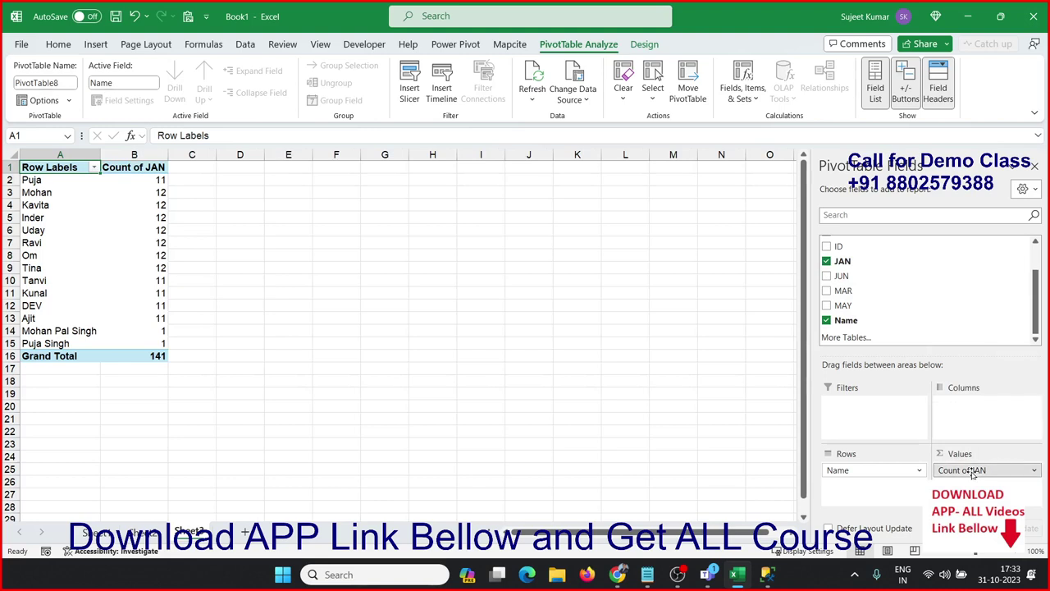
click(972, 470)
click(973, 470)
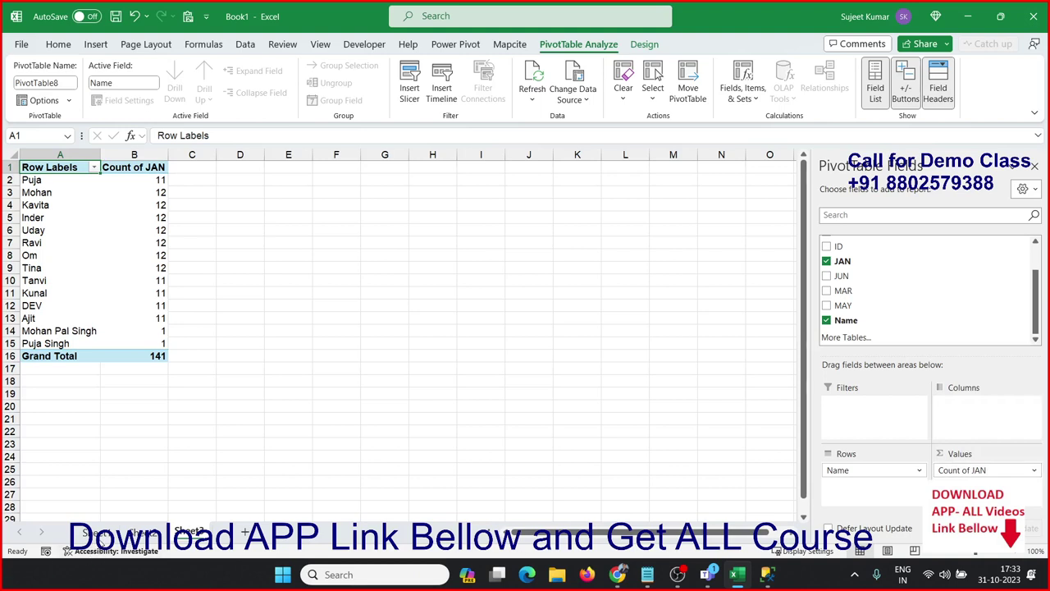
drag(152, 192, 149, 277)
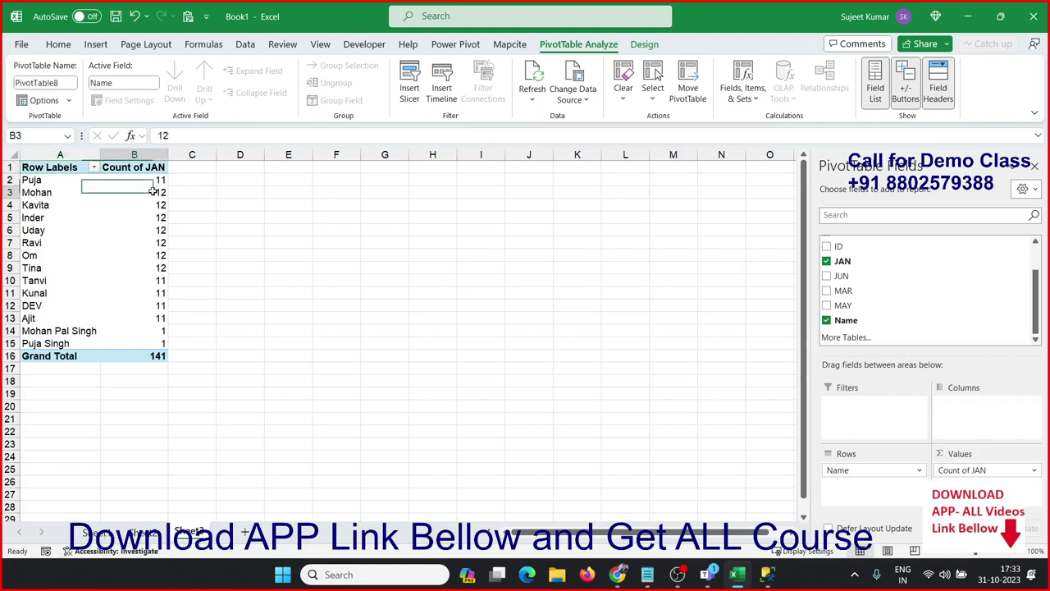
double_click(141, 255)
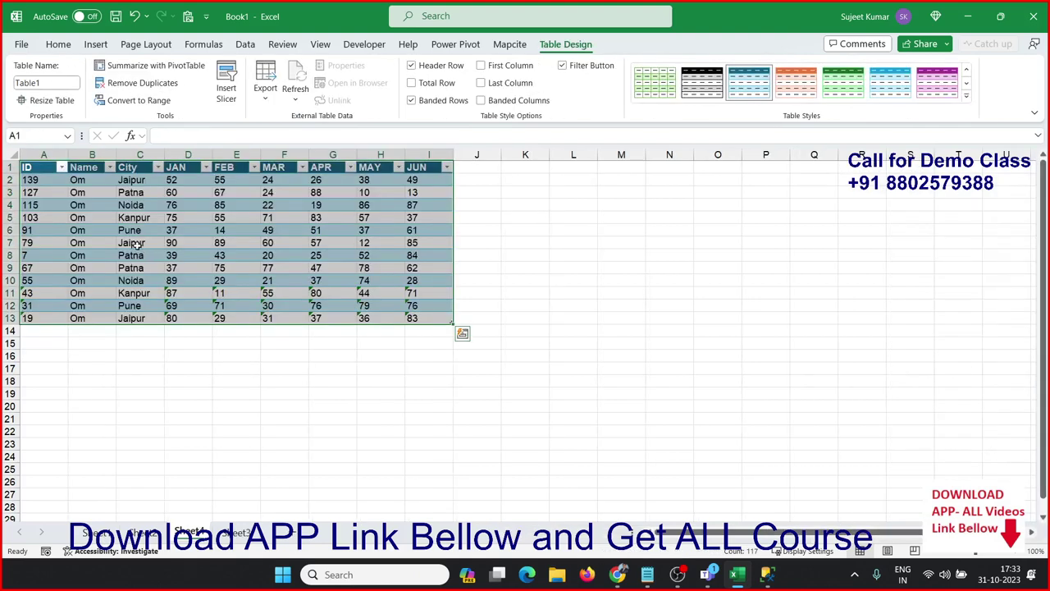
click(182, 203)
click(250, 202)
click(340, 261)
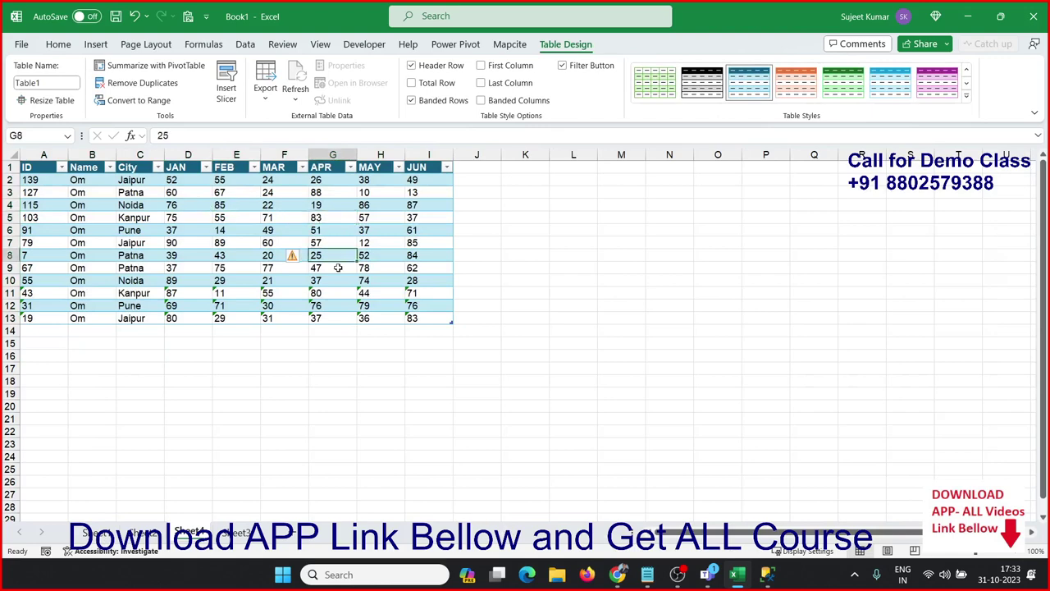
click(342, 281)
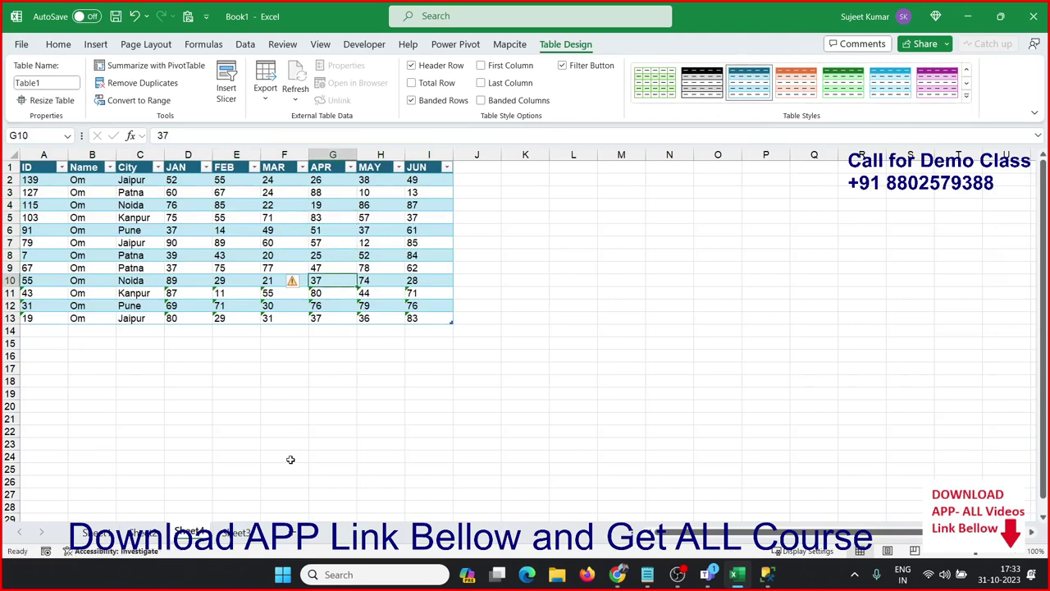
right_click(195, 533)
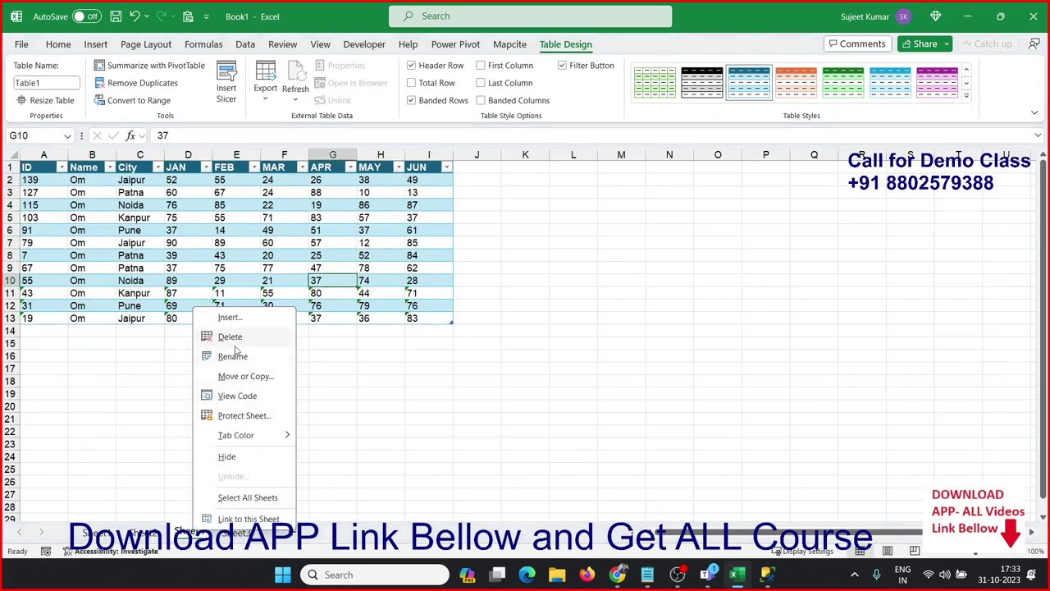
click(234, 339)
click(560, 313)
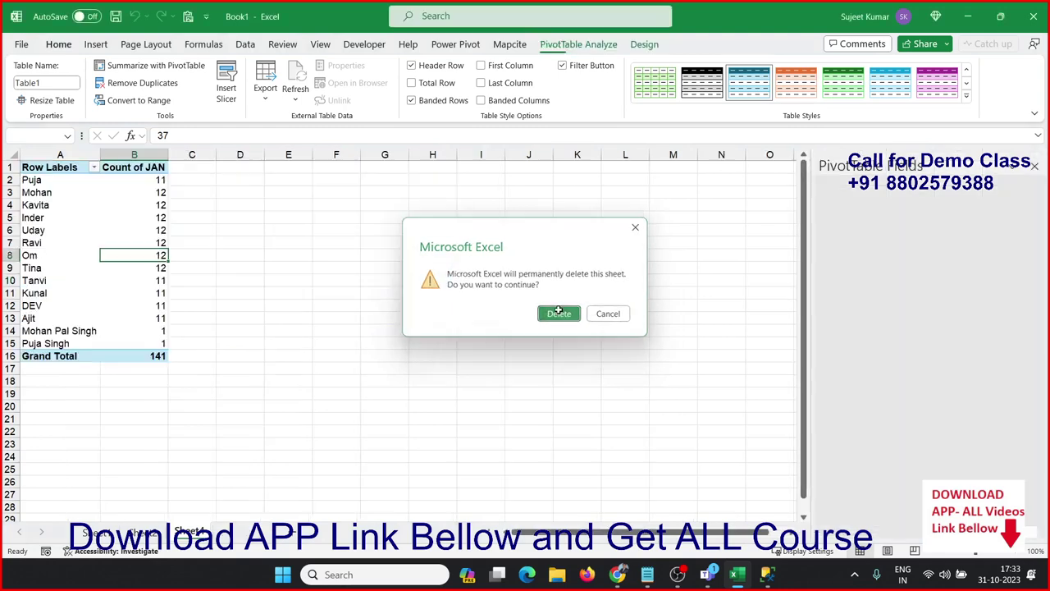
- Add a new sheet and start a From SQL Server Database import
click(247, 528)
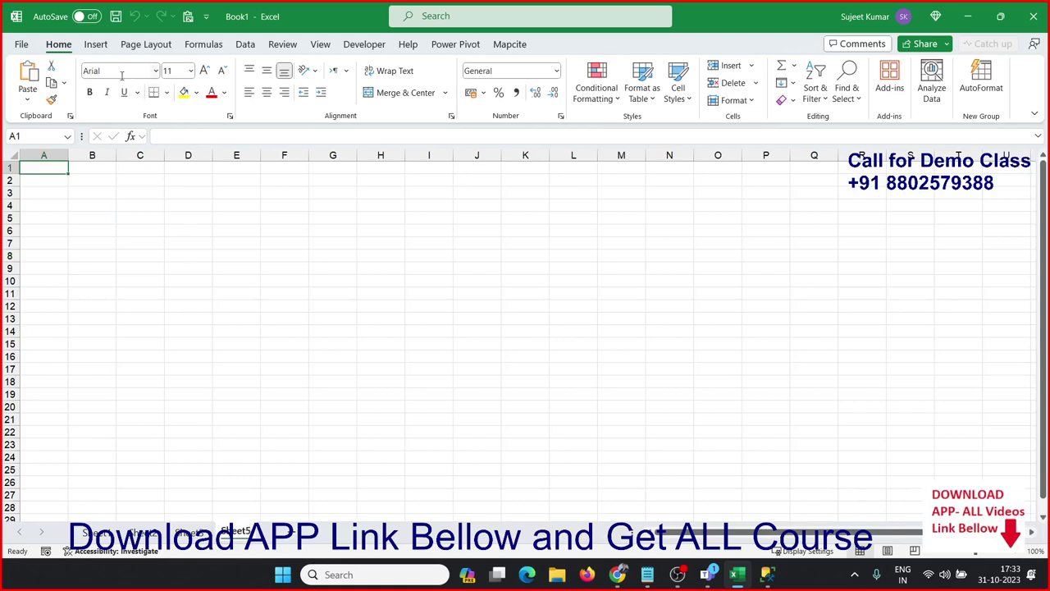
click(250, 45)
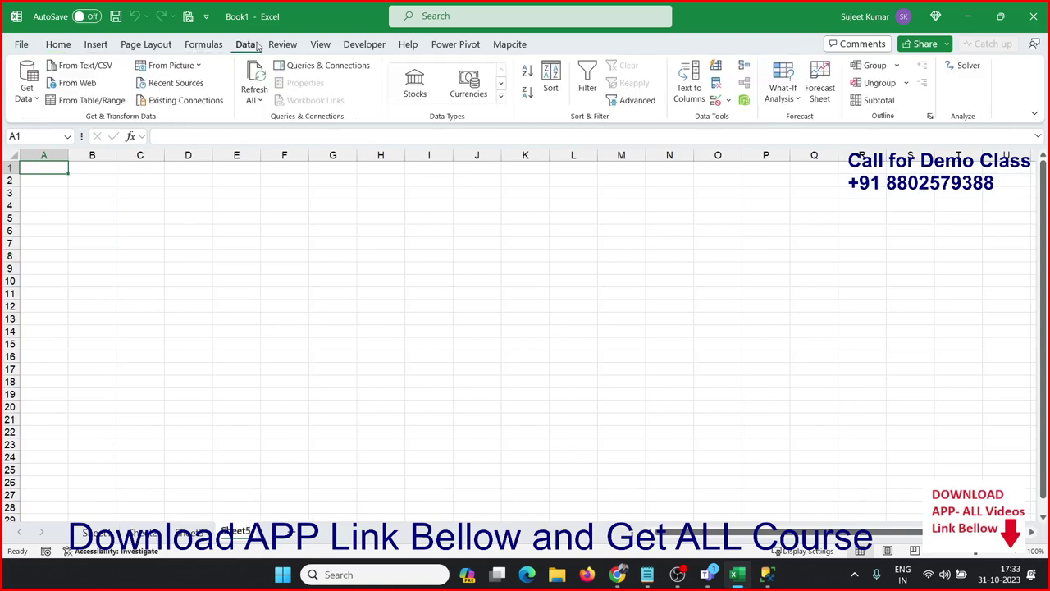
click(27, 98)
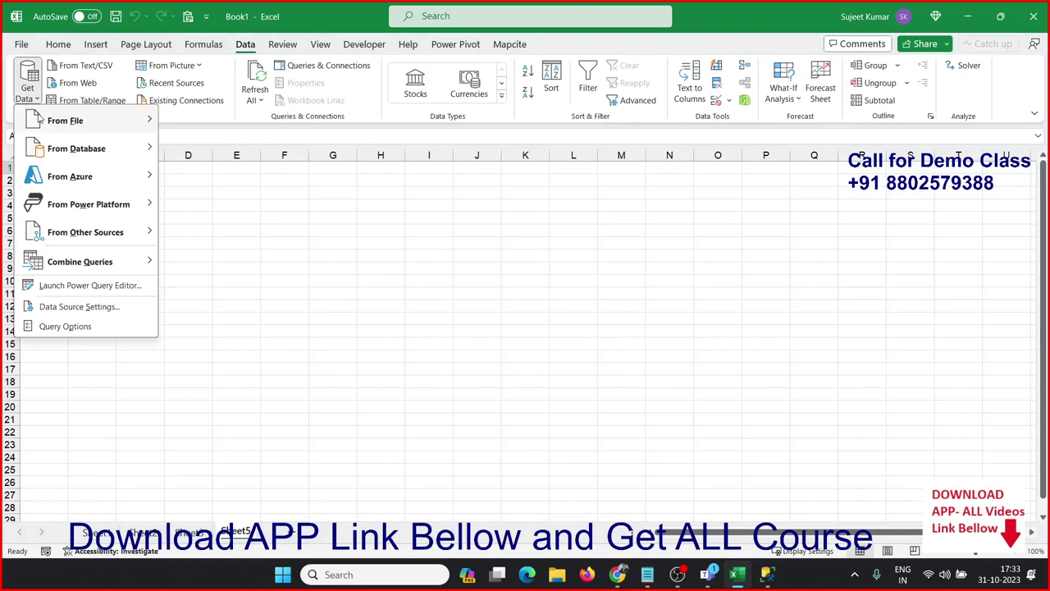
mouse_move(49, 146)
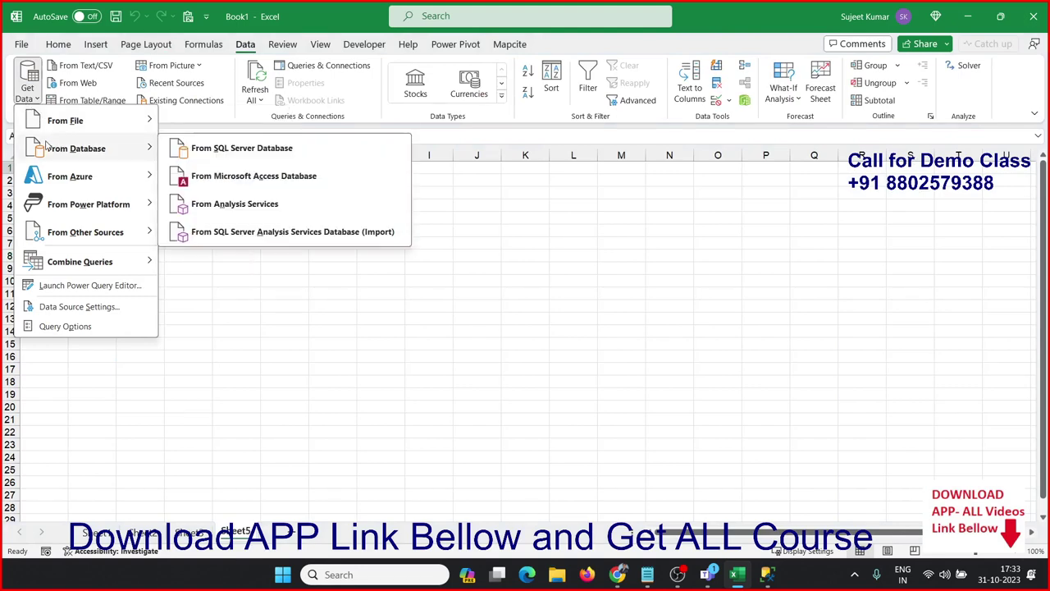
click(201, 152)
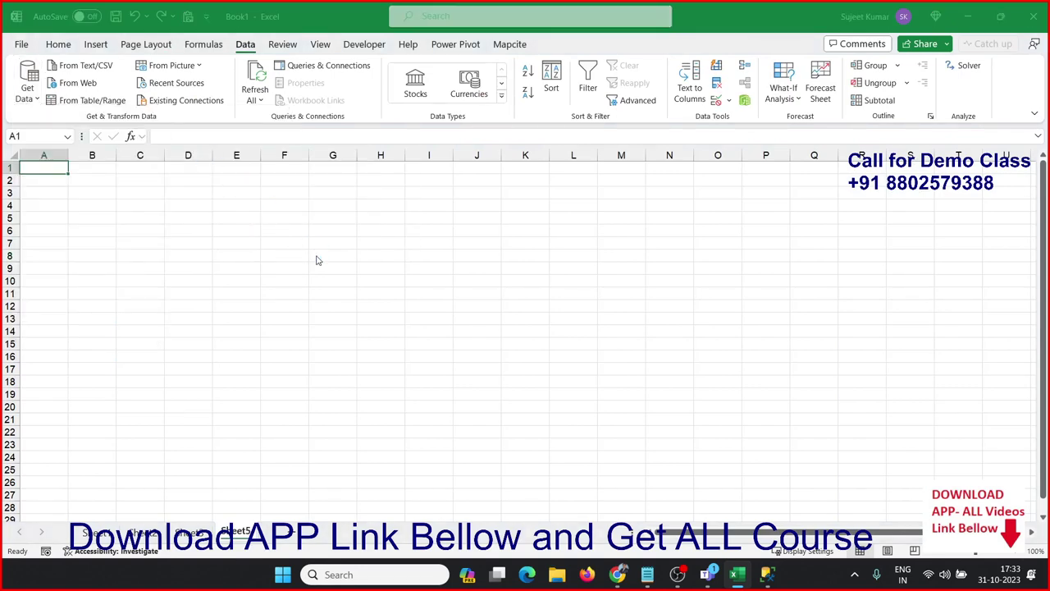
- Enter IPT\SQLEXPRESS as the server name and connect
click(331, 307)
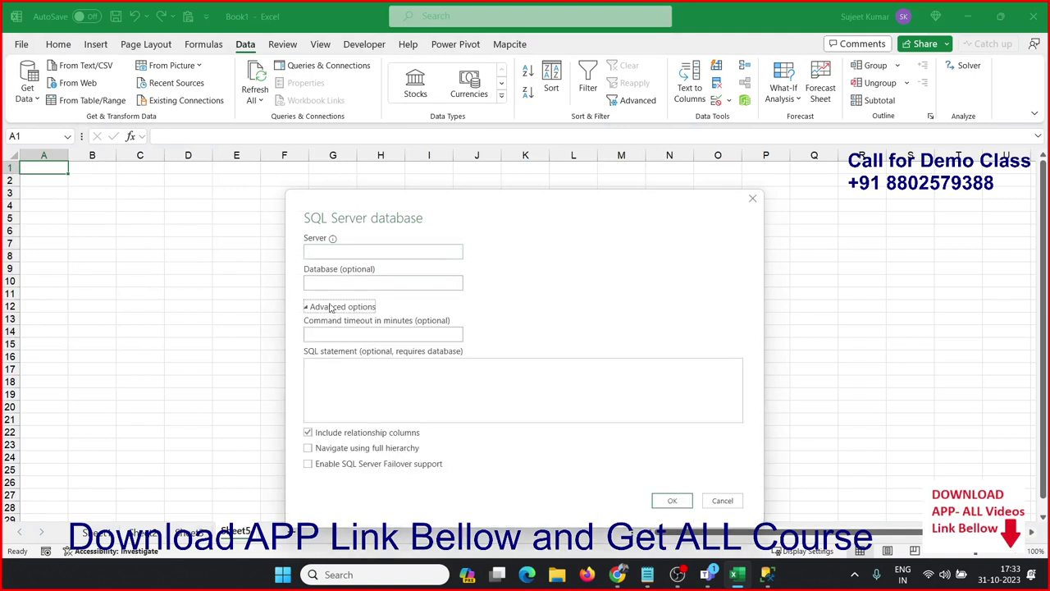
click(325, 255)
text(IPT\SQLEXPRESS)
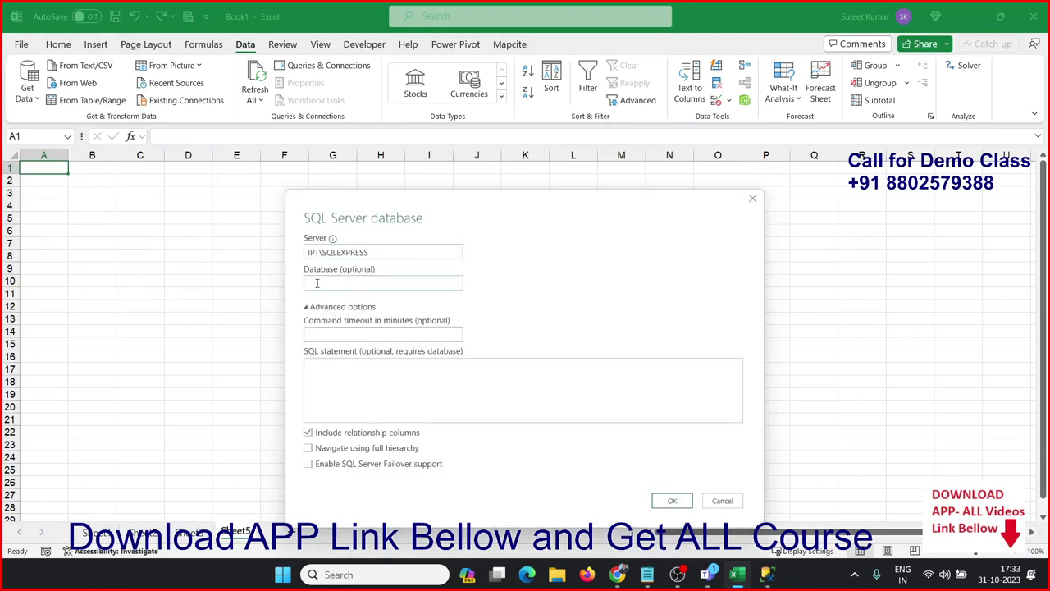
click(667, 499)
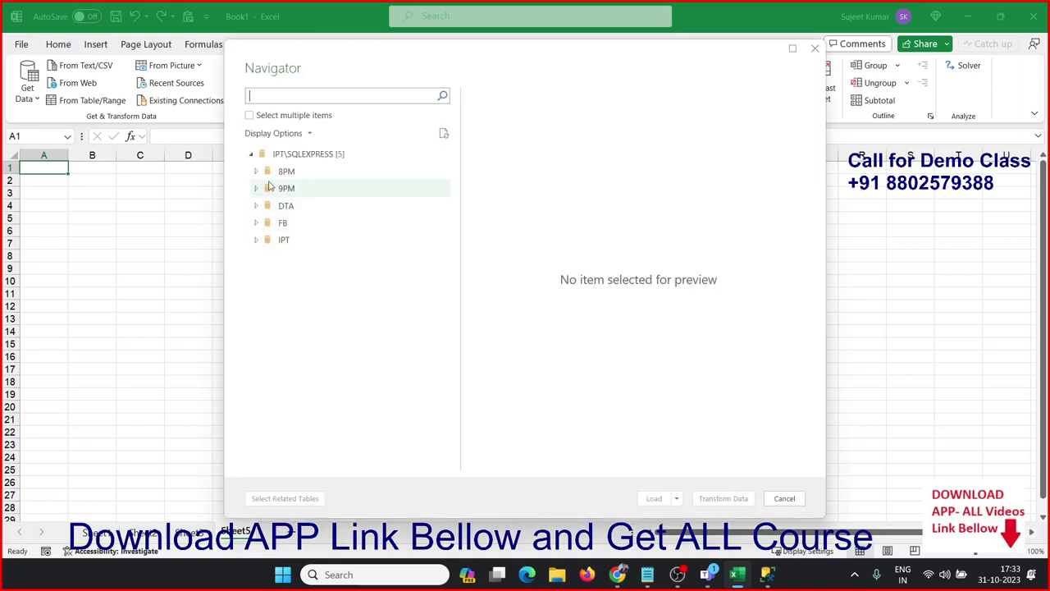
- Expand 8PM, preview the DTA table, and open it in the Power Query Editor
click(255, 172)
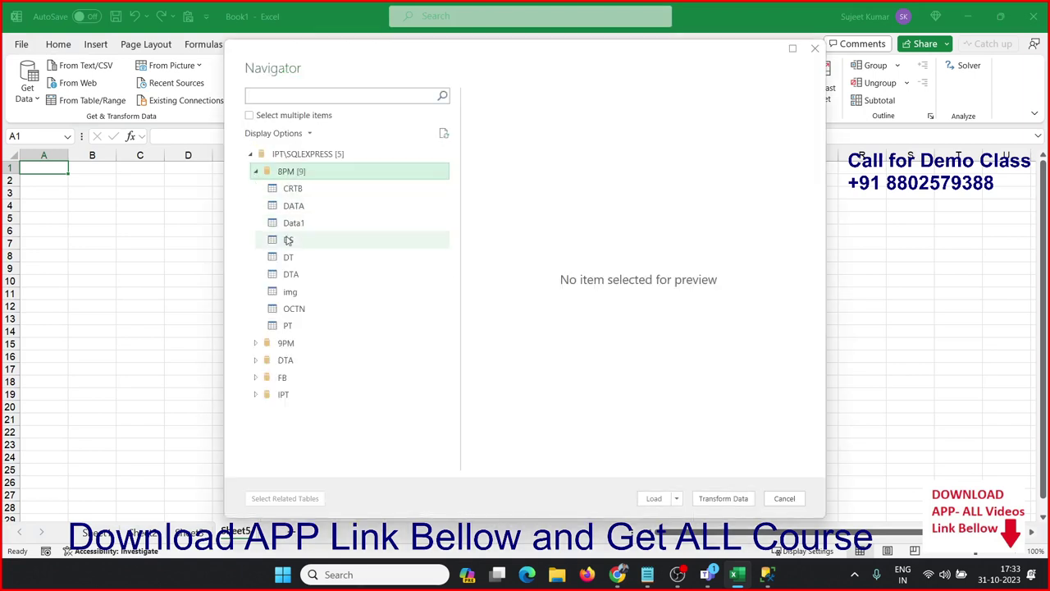
click(289, 277)
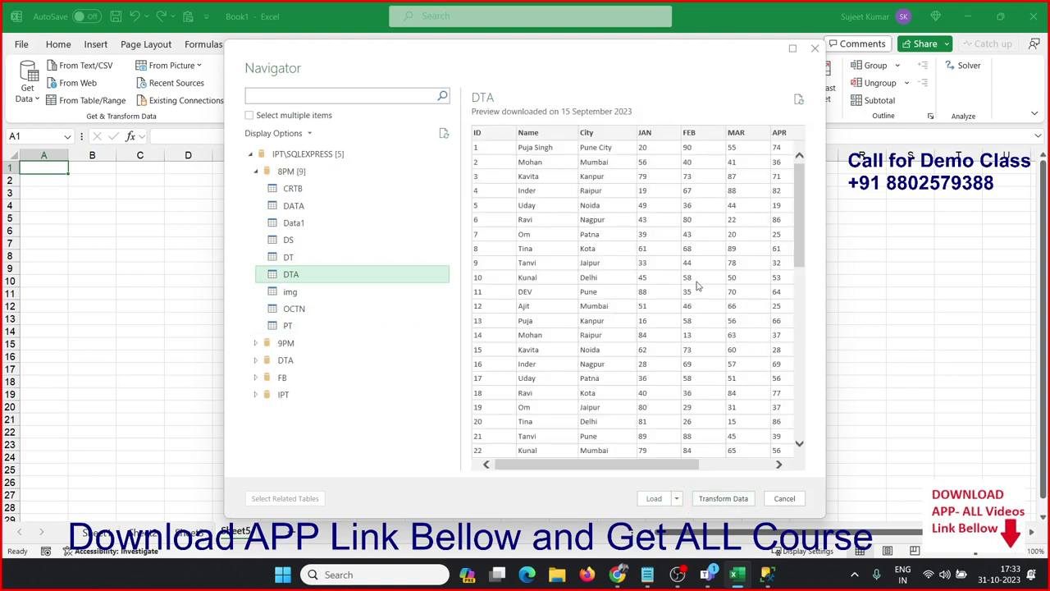
drag(657, 464, 687, 466)
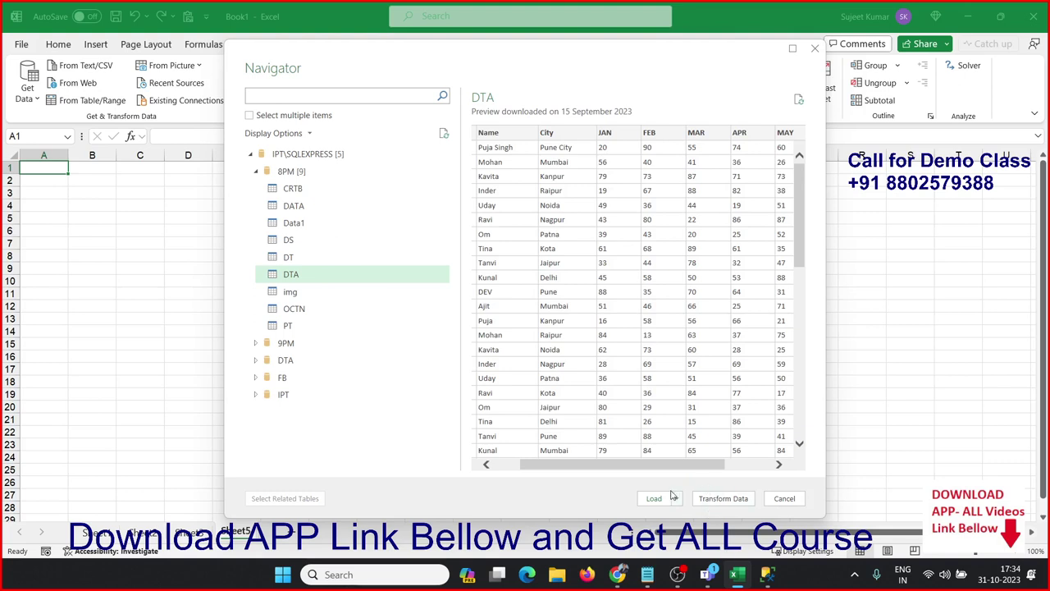
drag(696, 466, 607, 464)
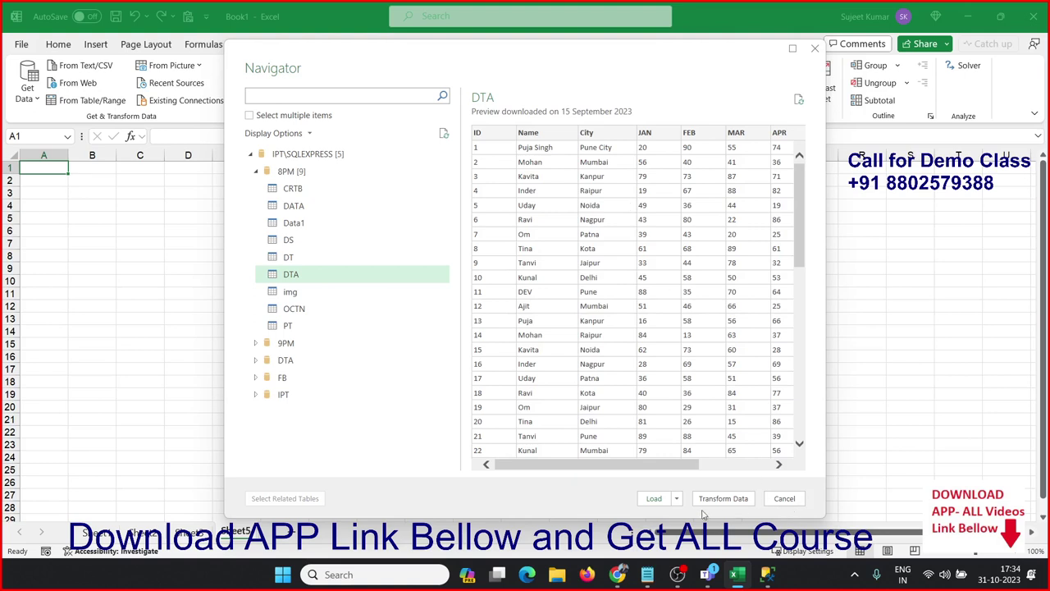
click(713, 502)
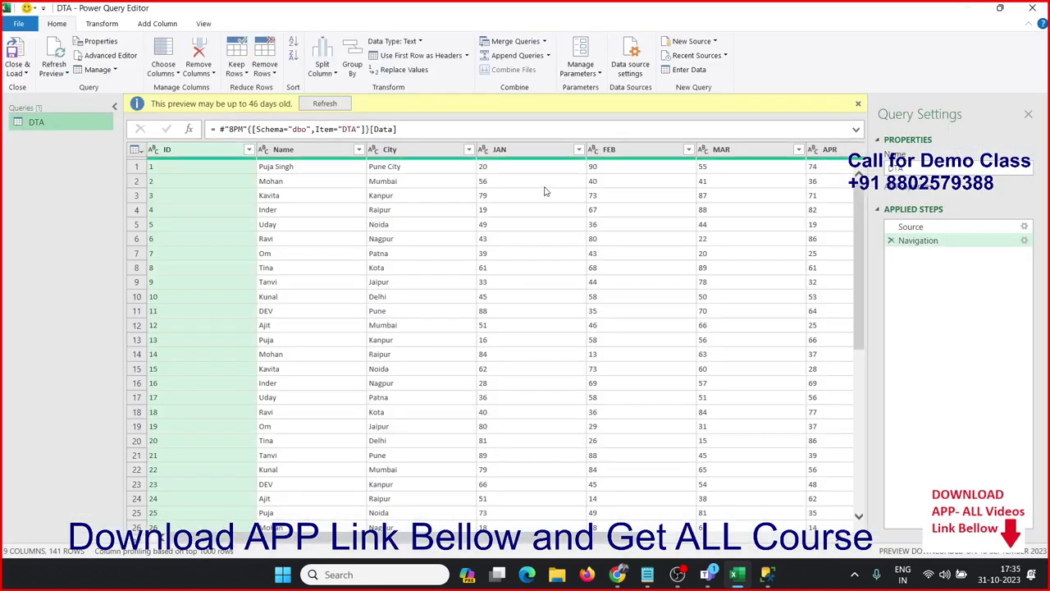
- Change the JAN through JUN columns to the Whole Number data type
click(515, 154)
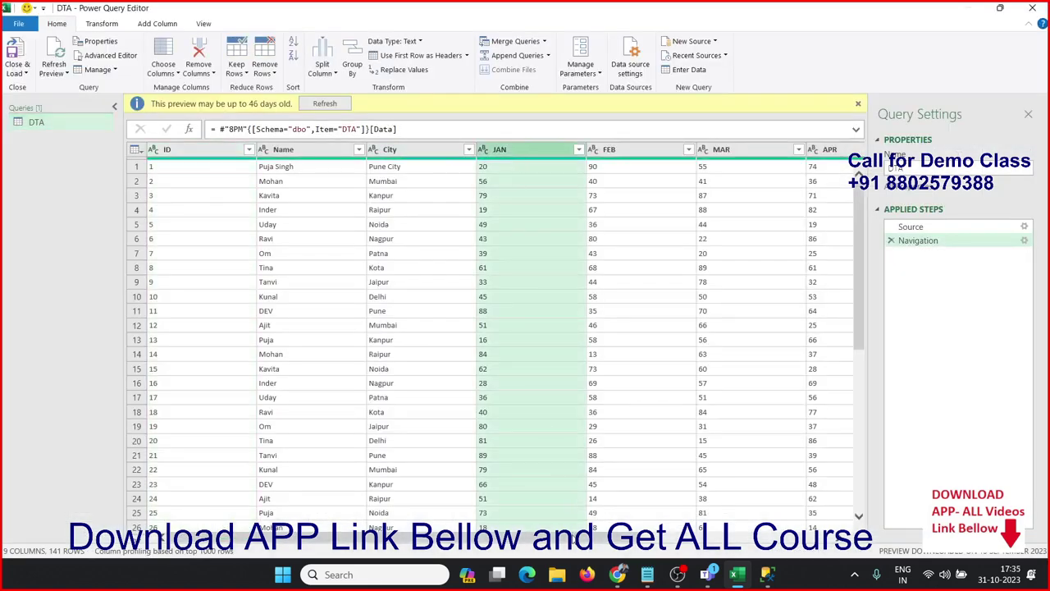
drag(574, 539, 775, 535)
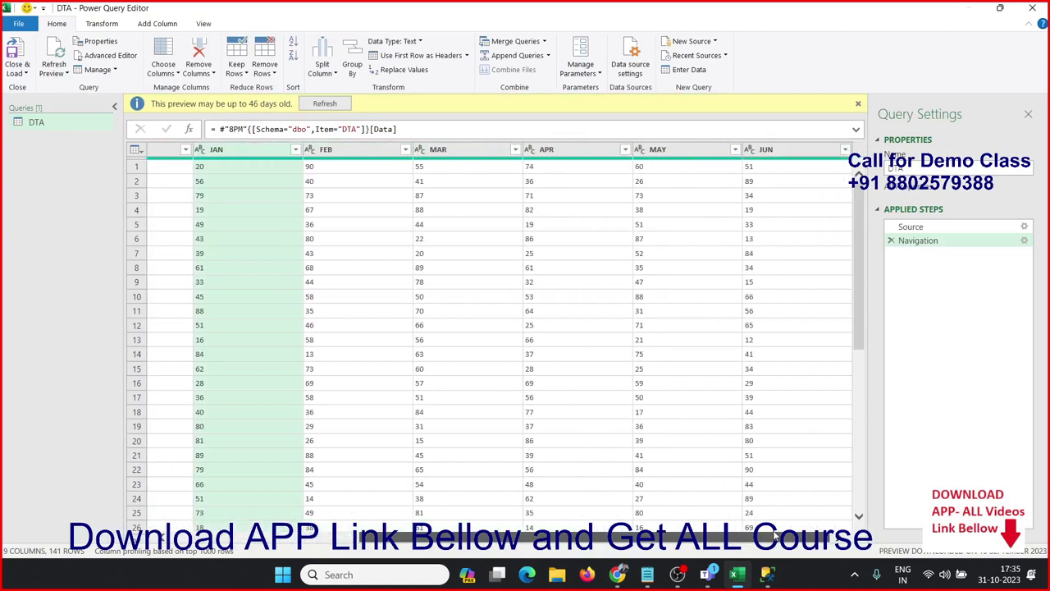
shift+click(771, 150)
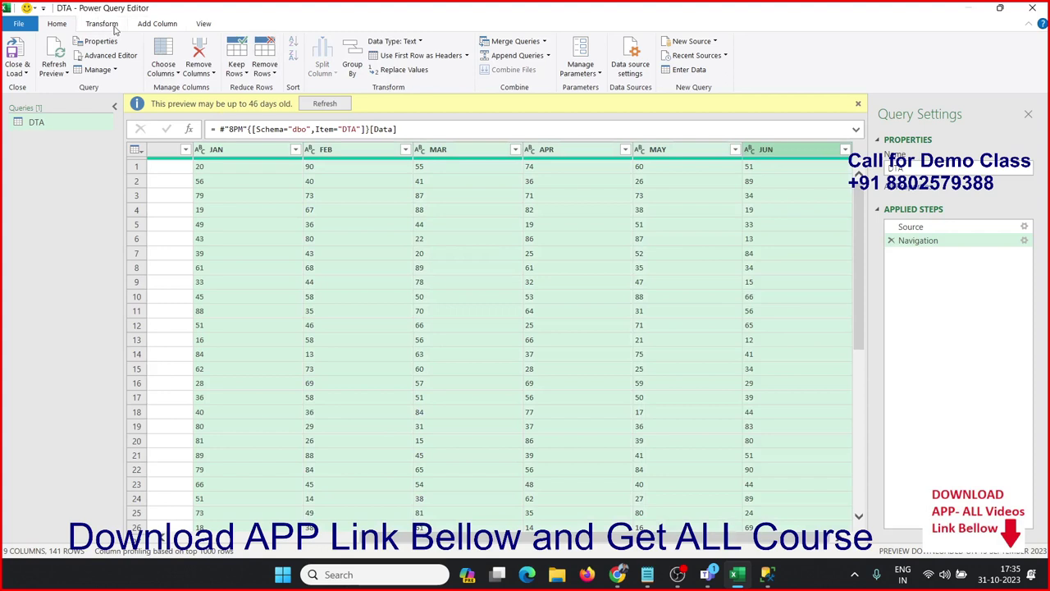
click(420, 41)
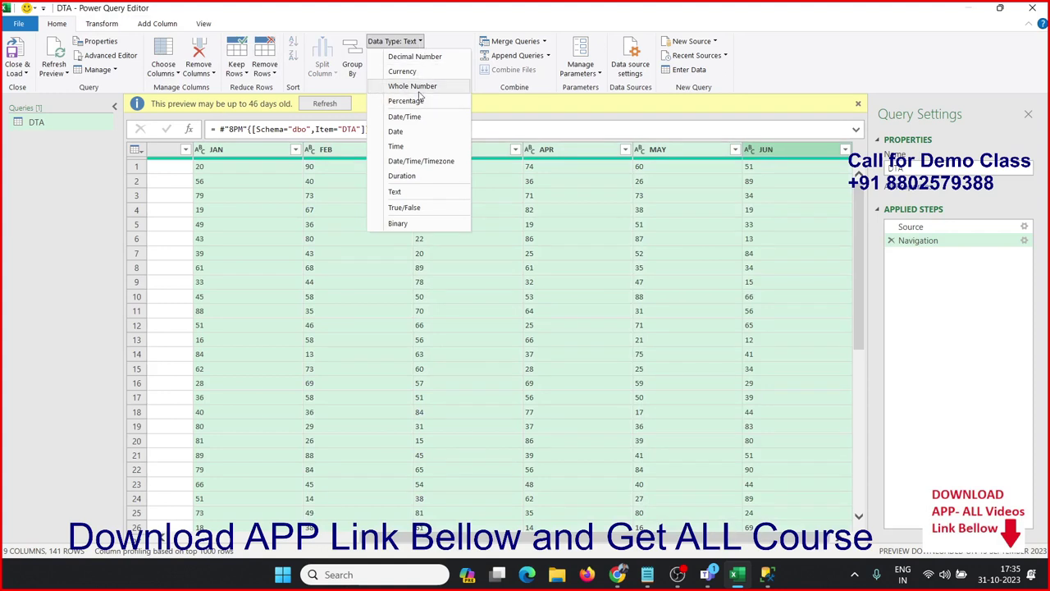
click(417, 86)
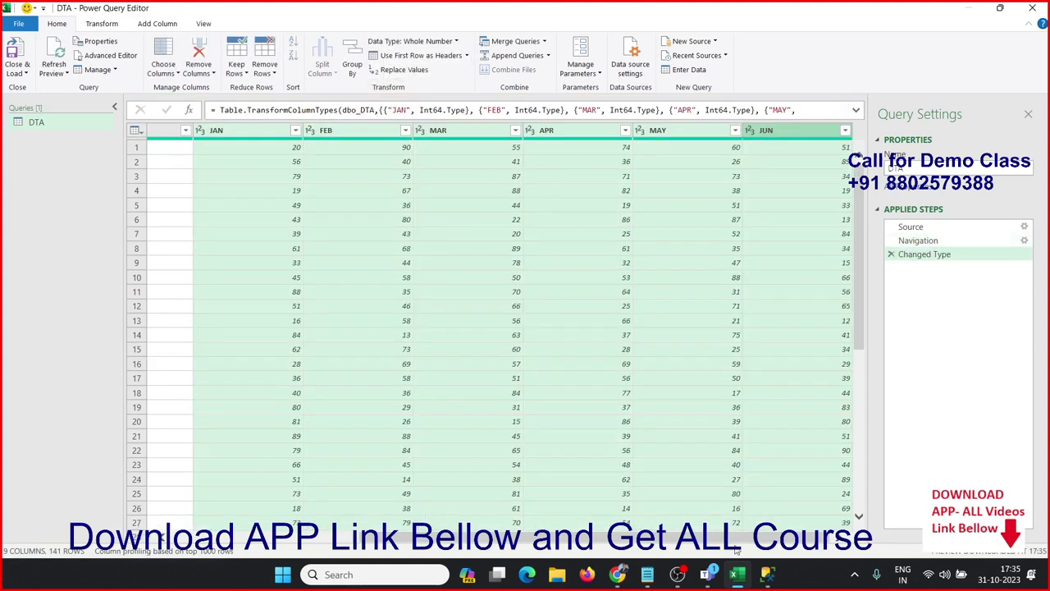
- Close the editor using Close & Load To, bringing up Excel's Import Data options
drag(705, 539, 377, 488)
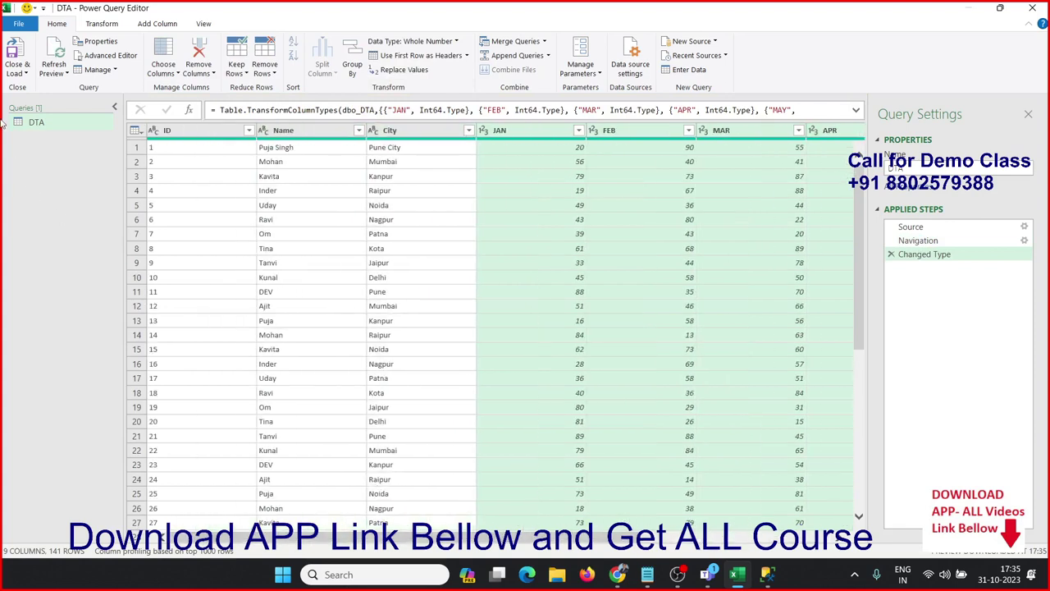
click(21, 72)
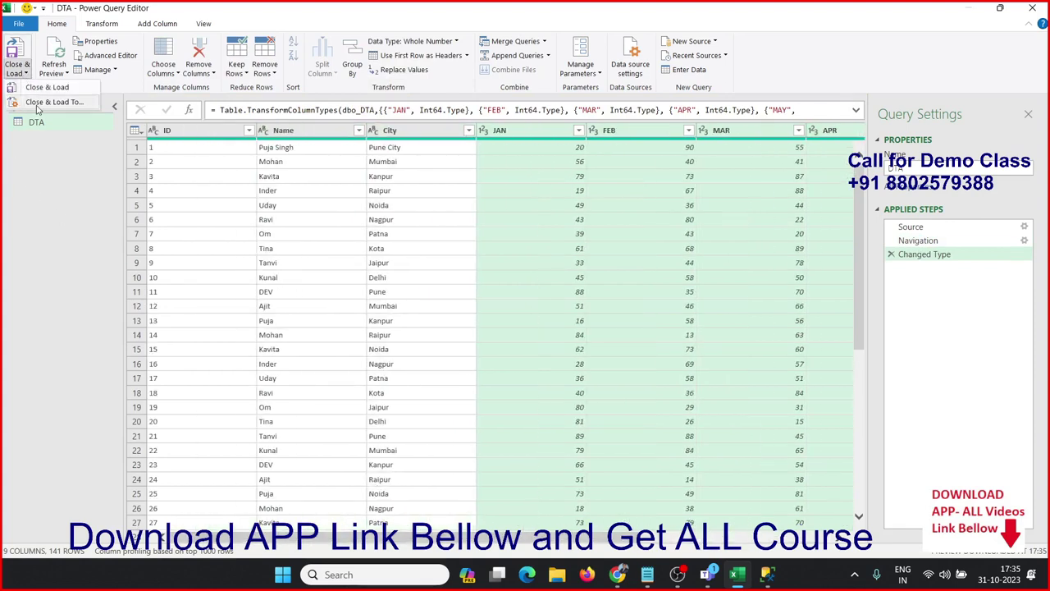
click(37, 109)
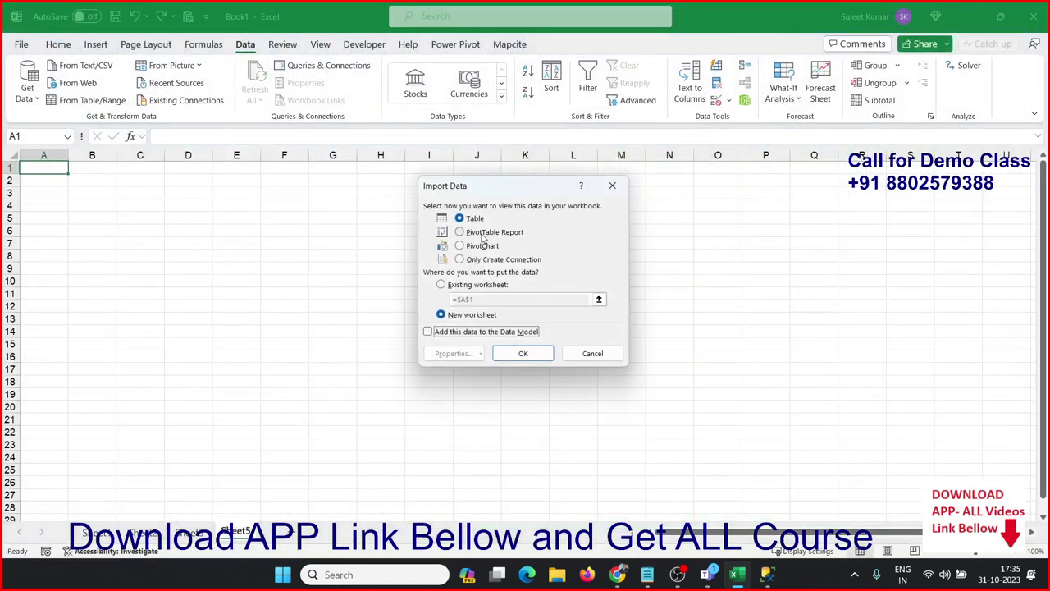
- Load the DTA query as a PivotTable report with Name in Rows and sum of JUN in Values
click(480, 235)
click(522, 353)
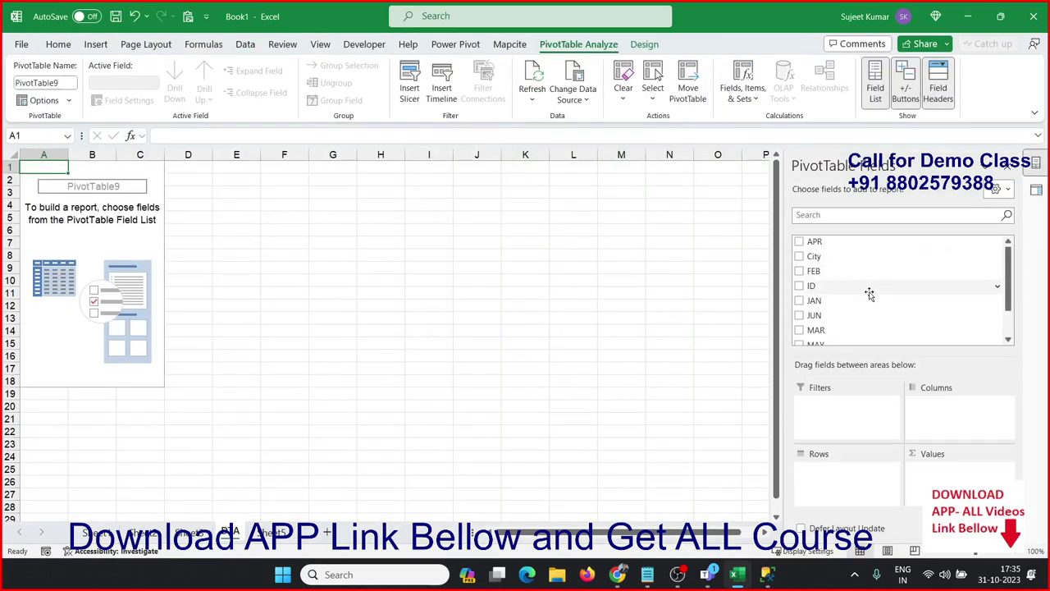
scroll(854, 311, down, 3)
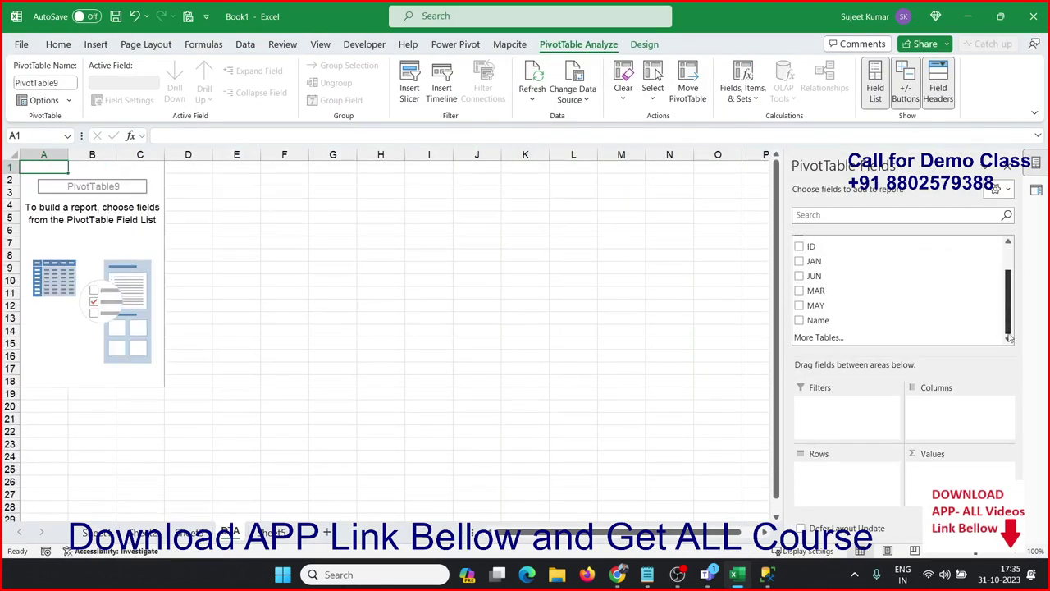
drag(820, 320, 858, 484)
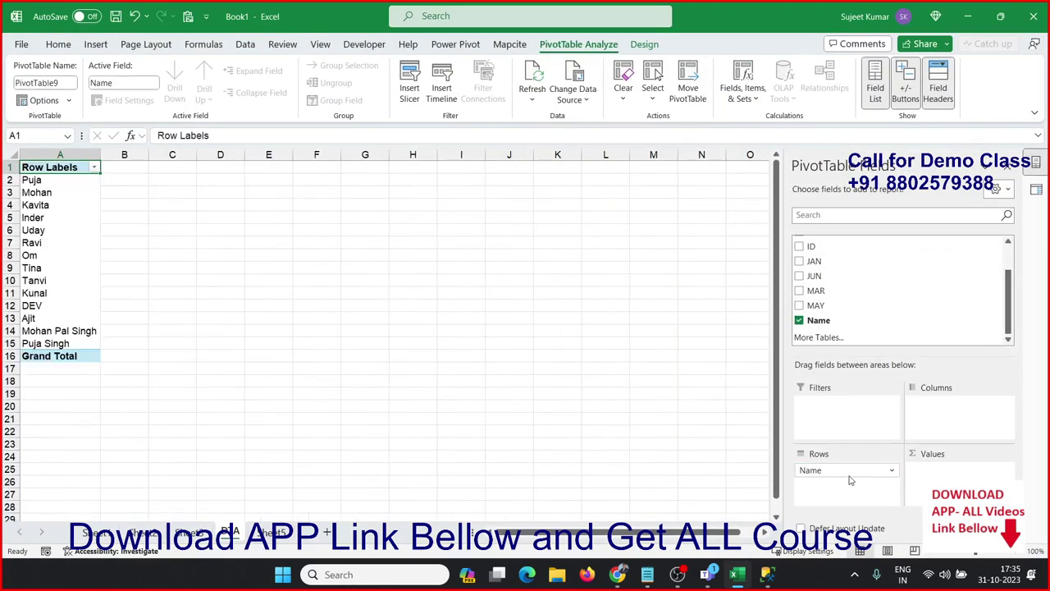
drag(833, 279, 935, 475)
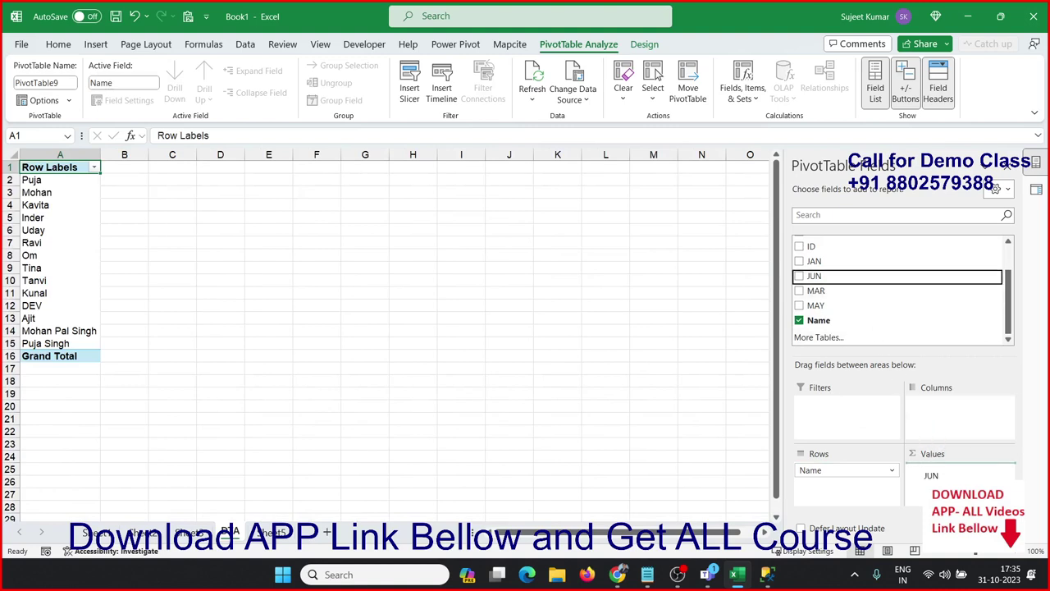